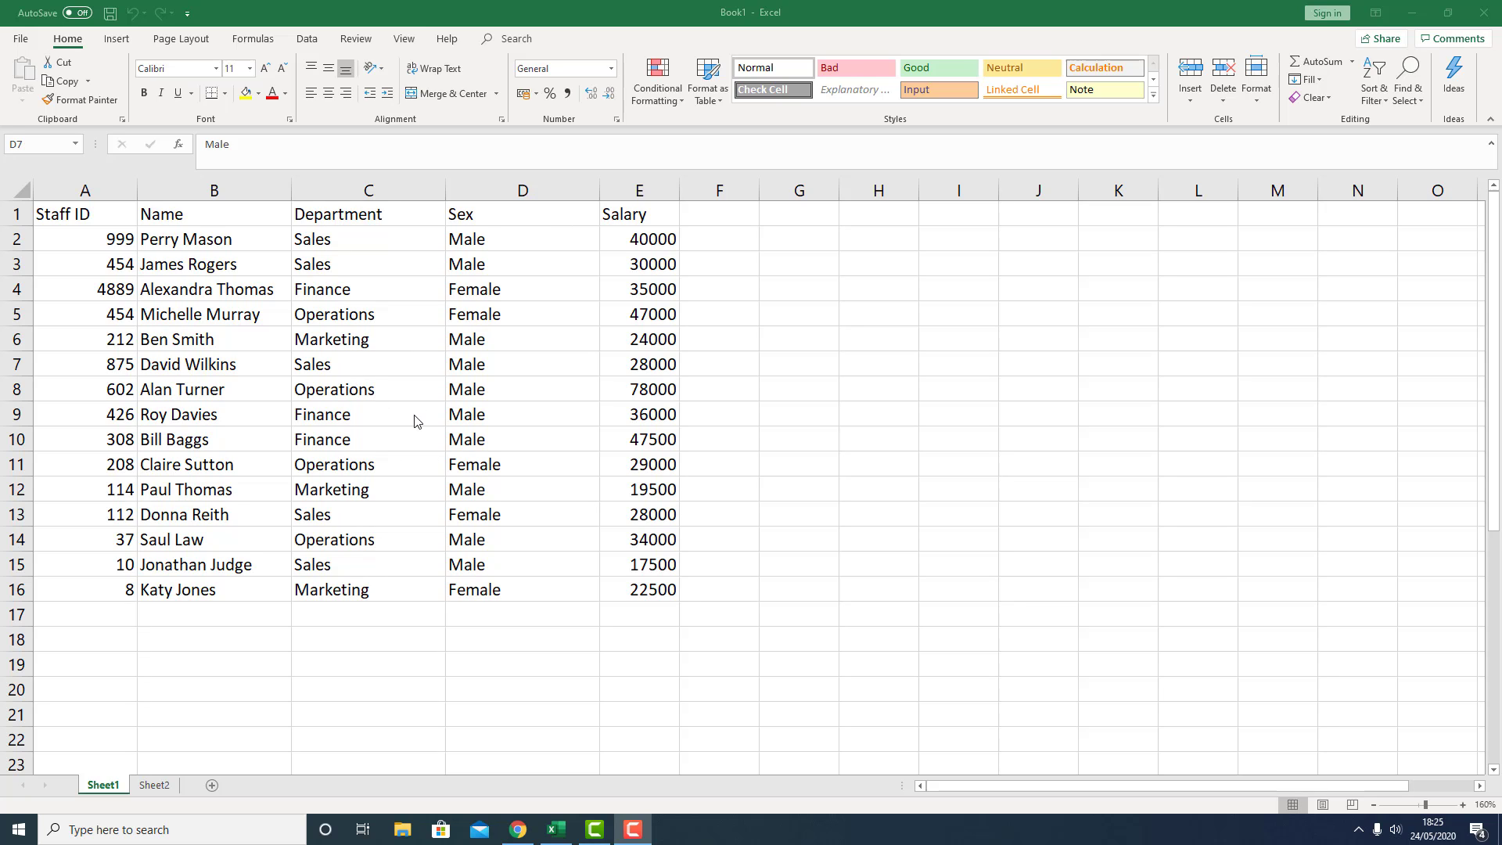
pyautogui.click(368, 359)
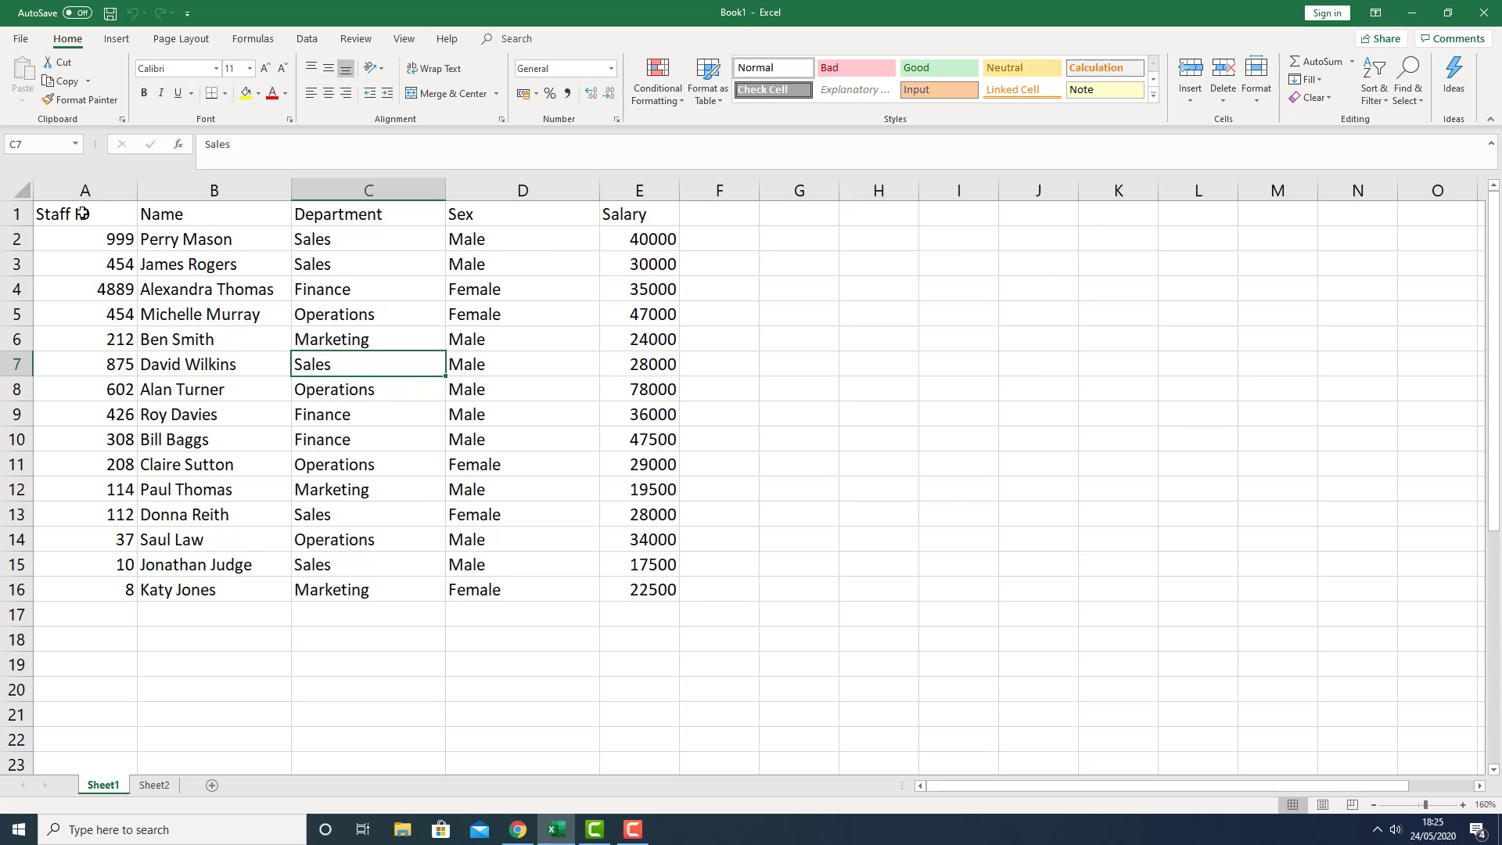
pyautogui.moveTo(82, 214); pyautogui.dragTo(642, 590)
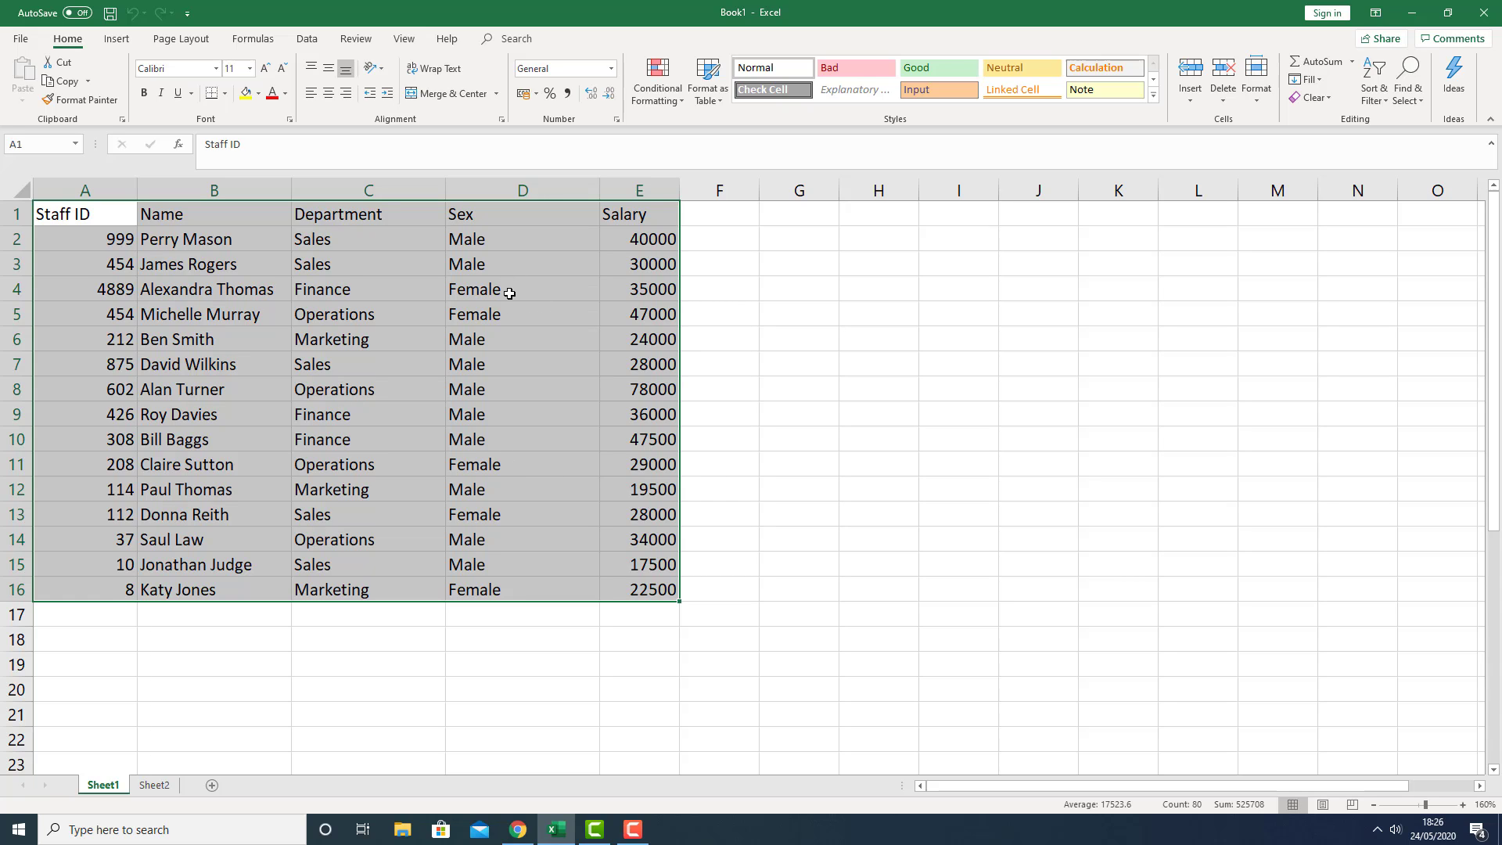
pyautogui.click(378, 311)
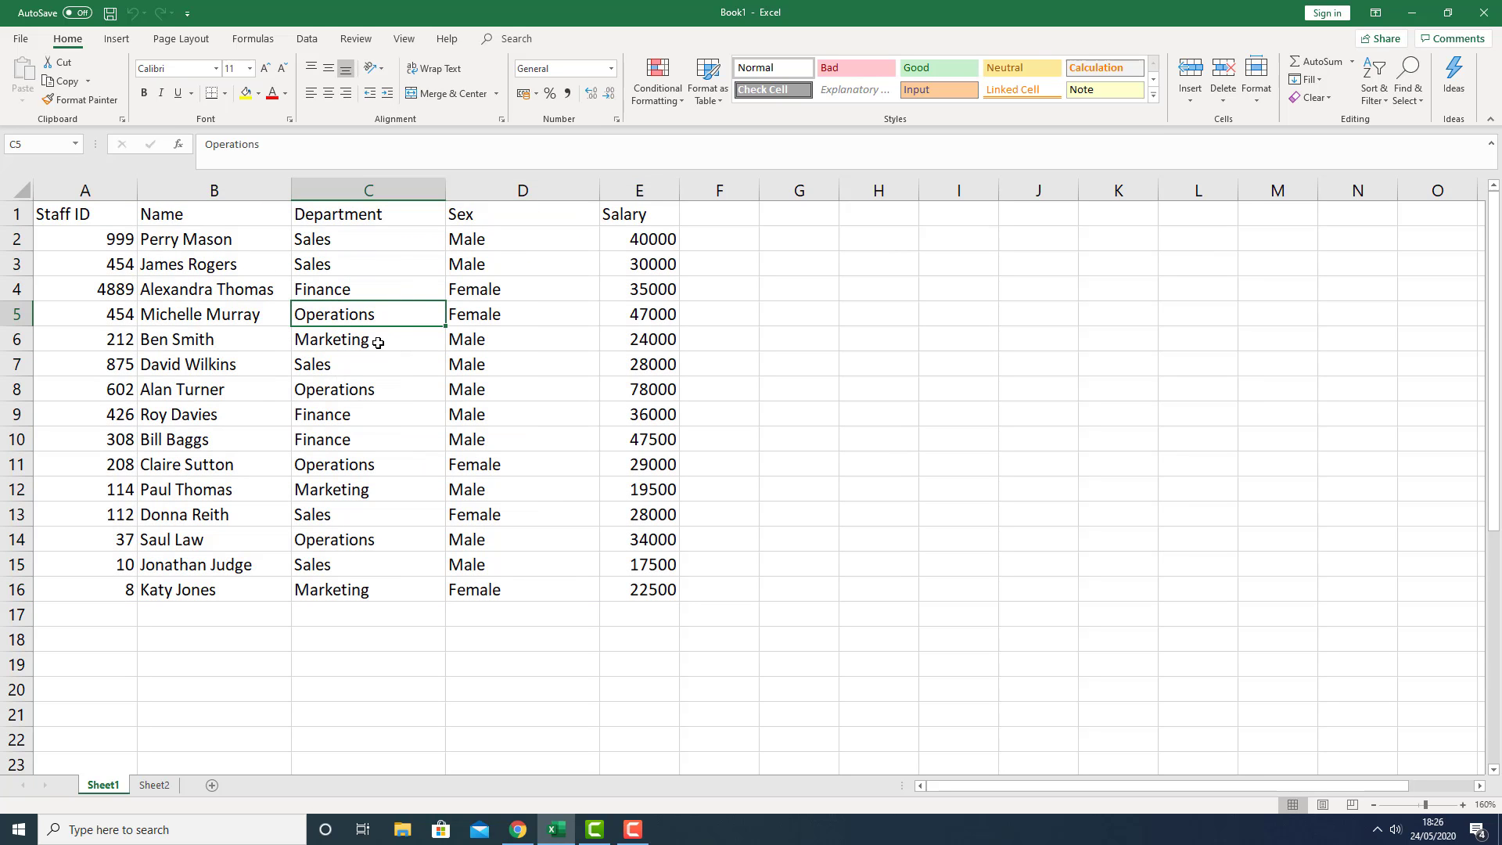
pyautogui.click(249, 334)
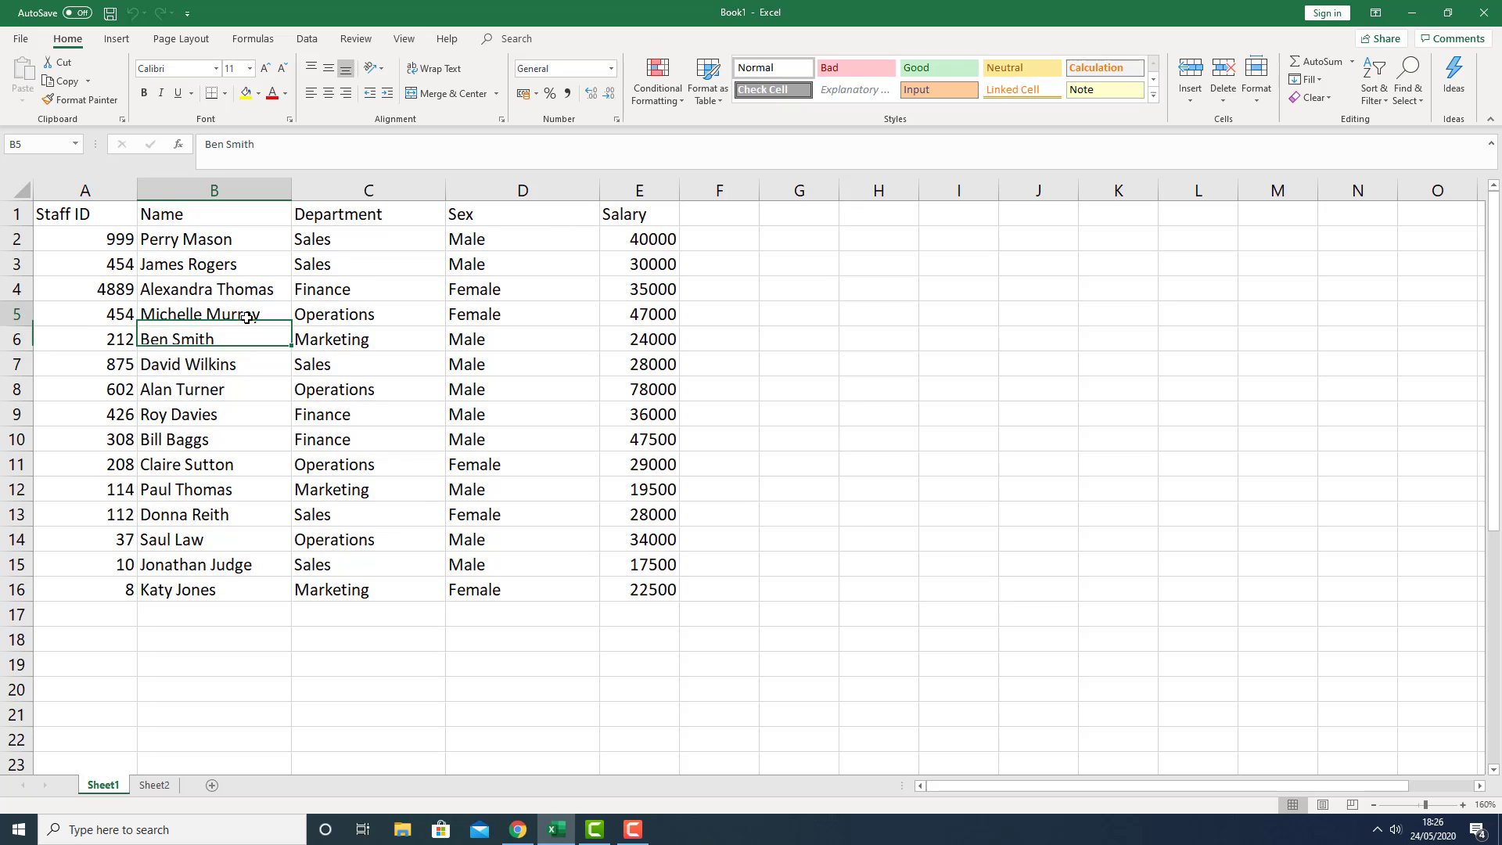
# - Create a PivotTable from the staff data in Sheet1 A1:E16 and place it on a new worksheet
pyautogui.click(241, 307)
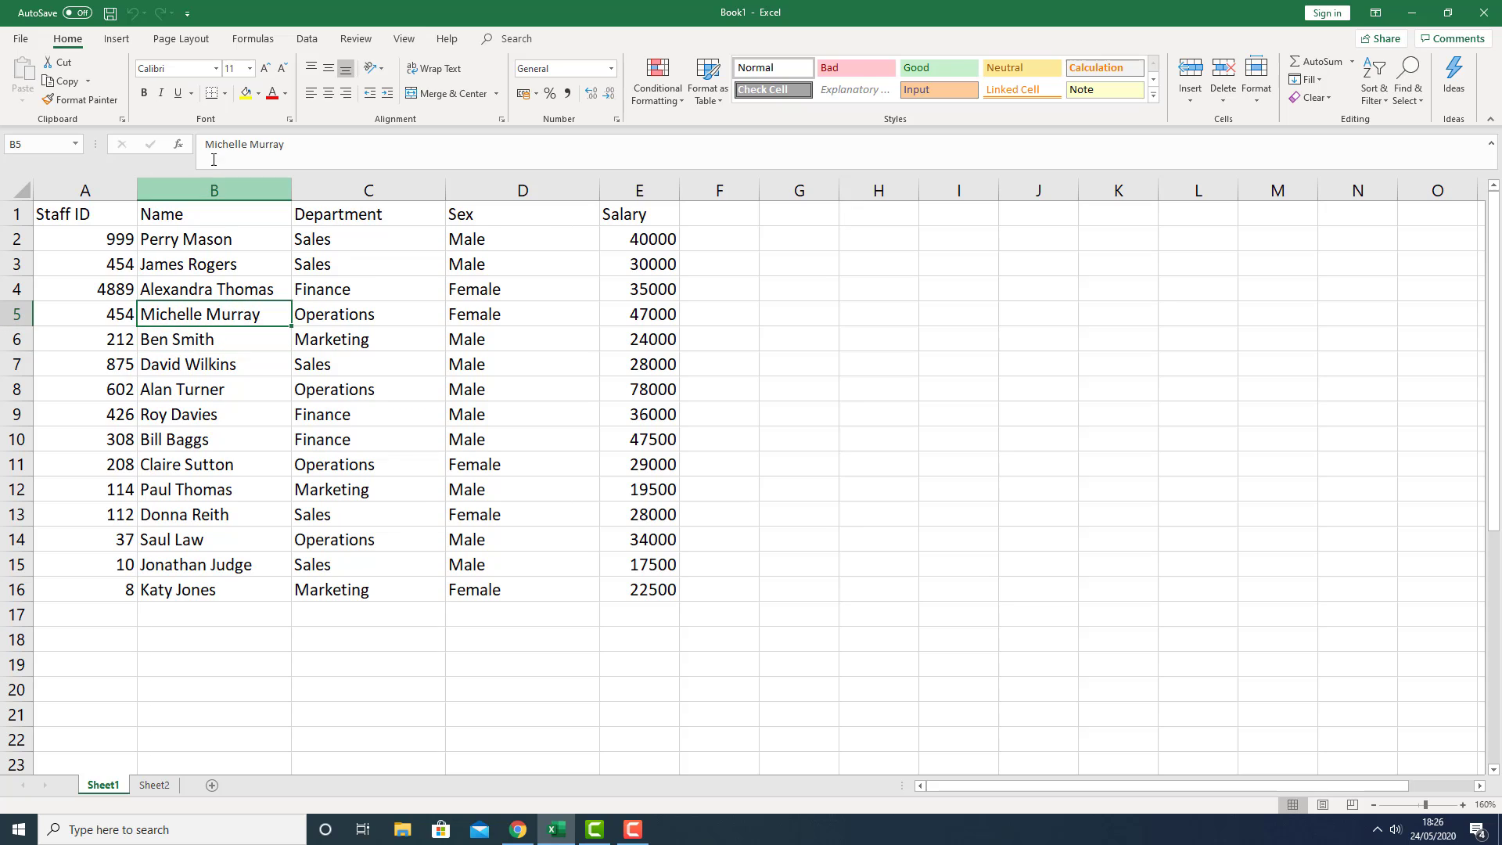
pyautogui.click(119, 40)
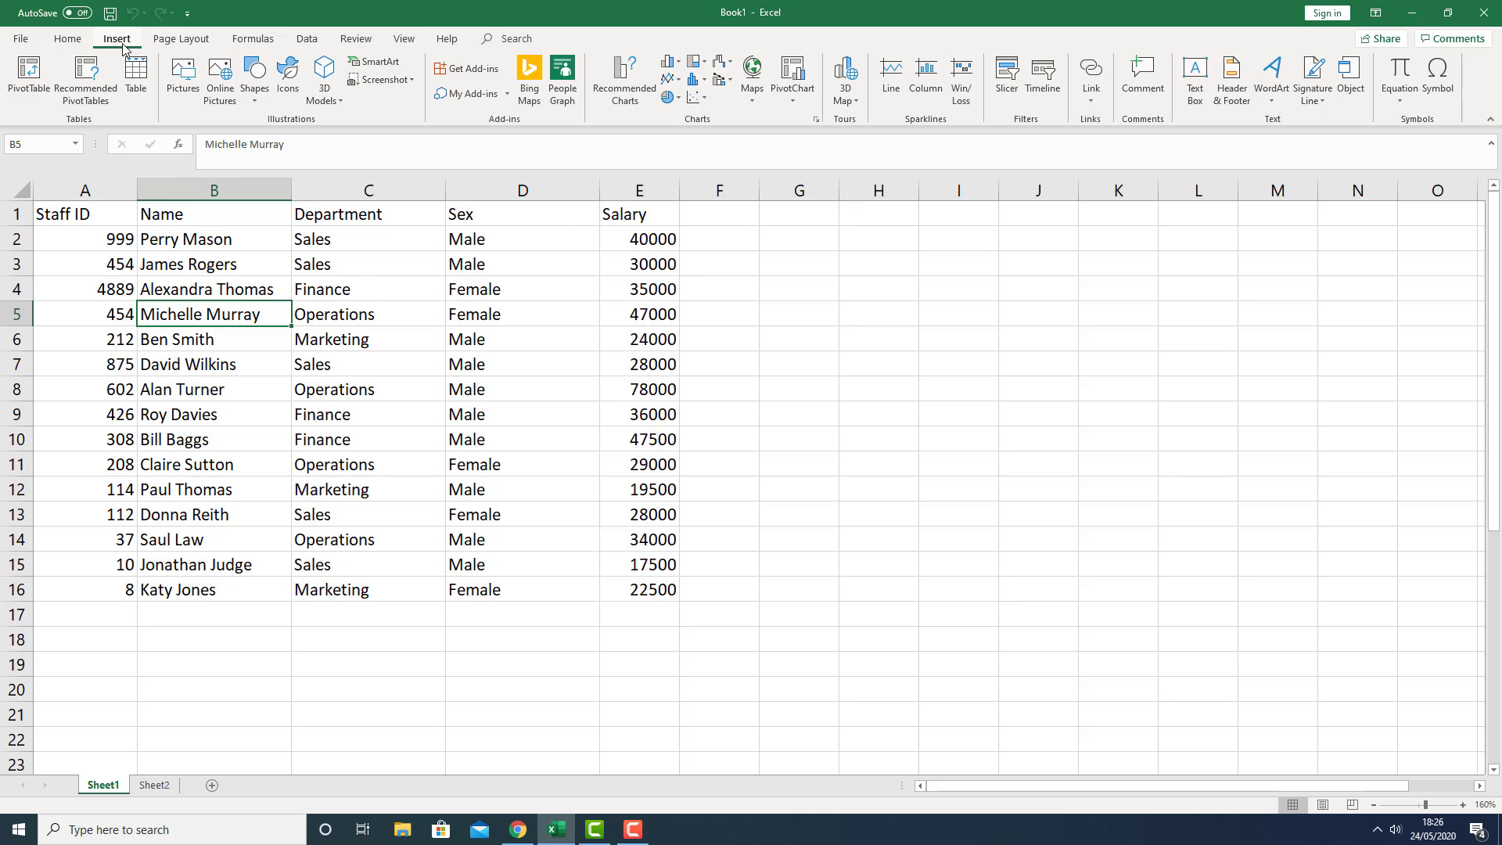
pyautogui.click(34, 79)
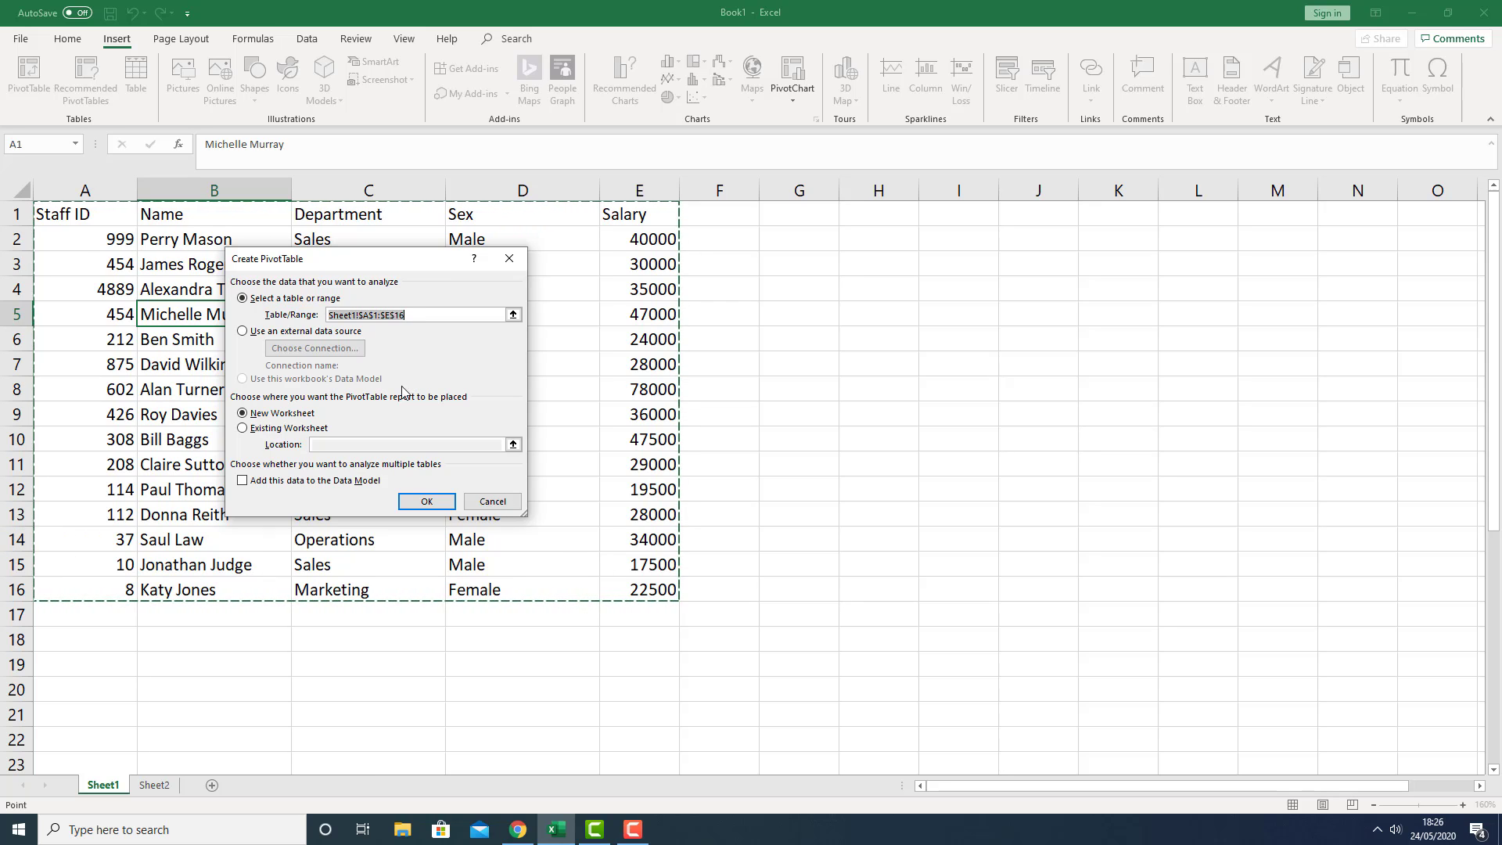
pyautogui.click(408, 315)
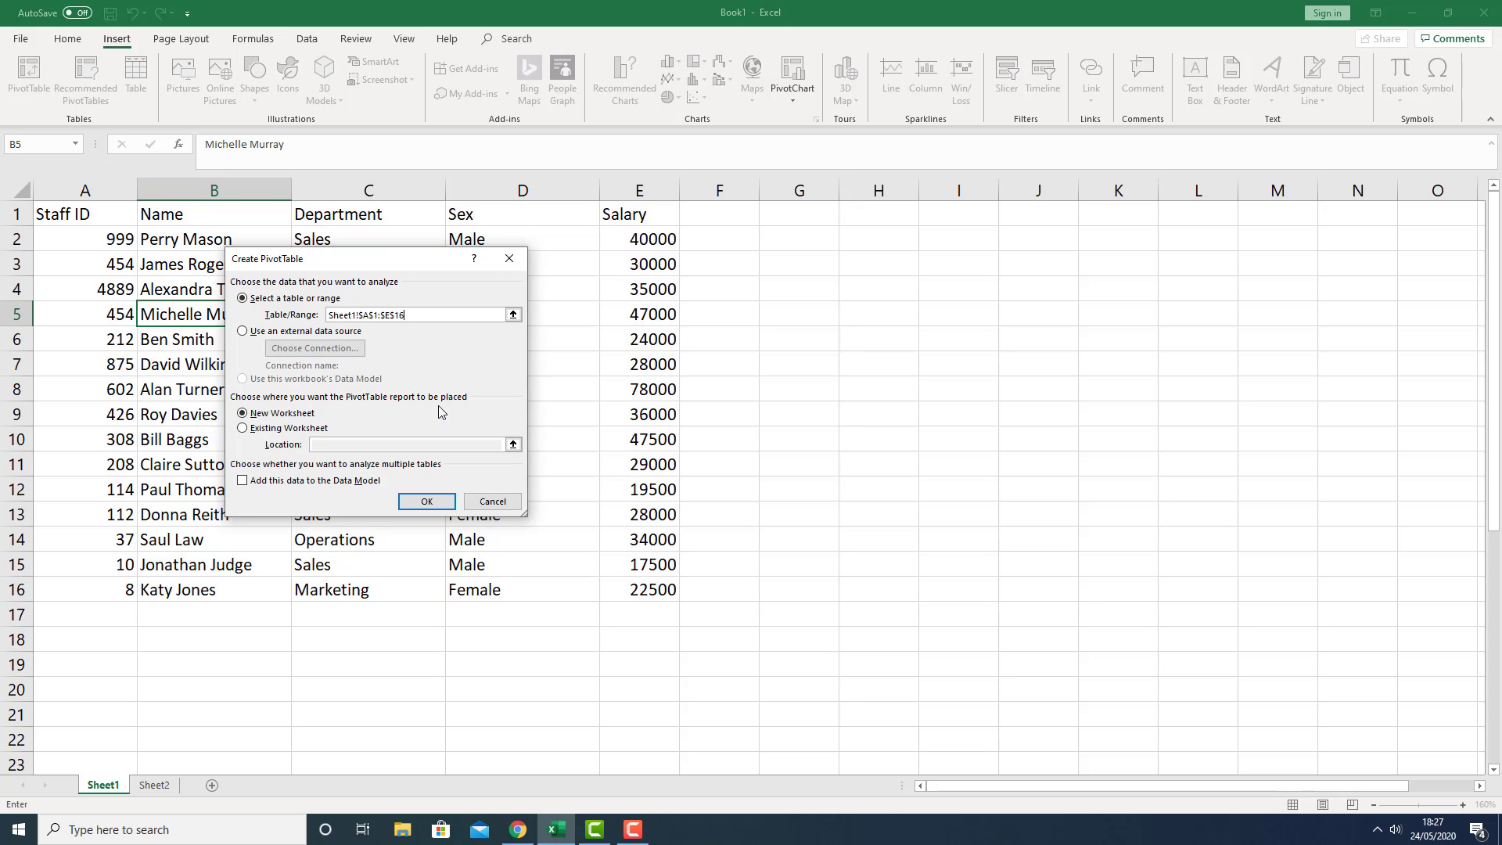
pyautogui.click(244, 430)
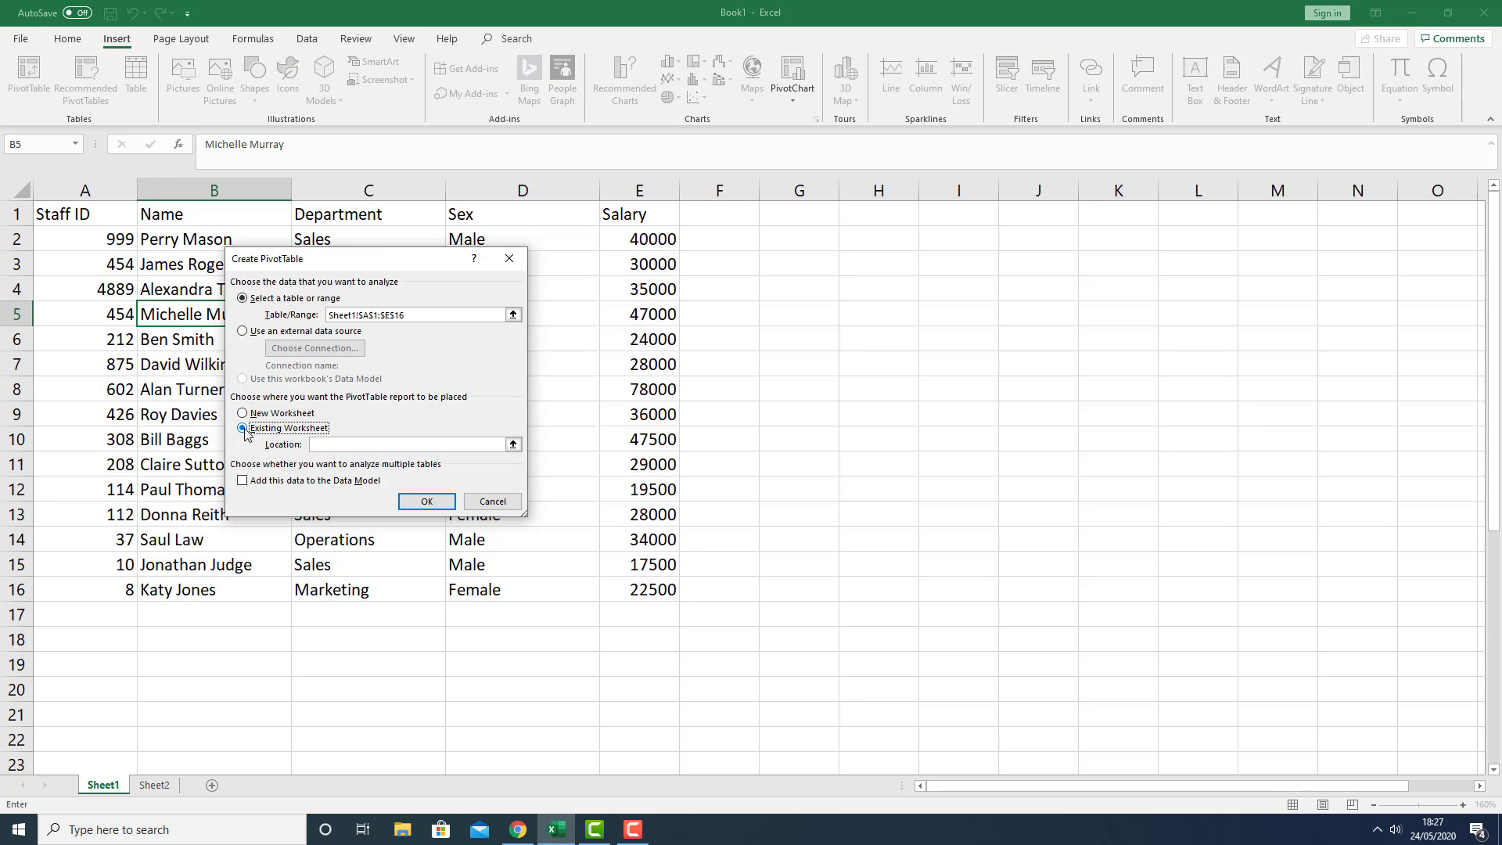
pyautogui.click(343, 444)
pyautogui.click(944, 257)
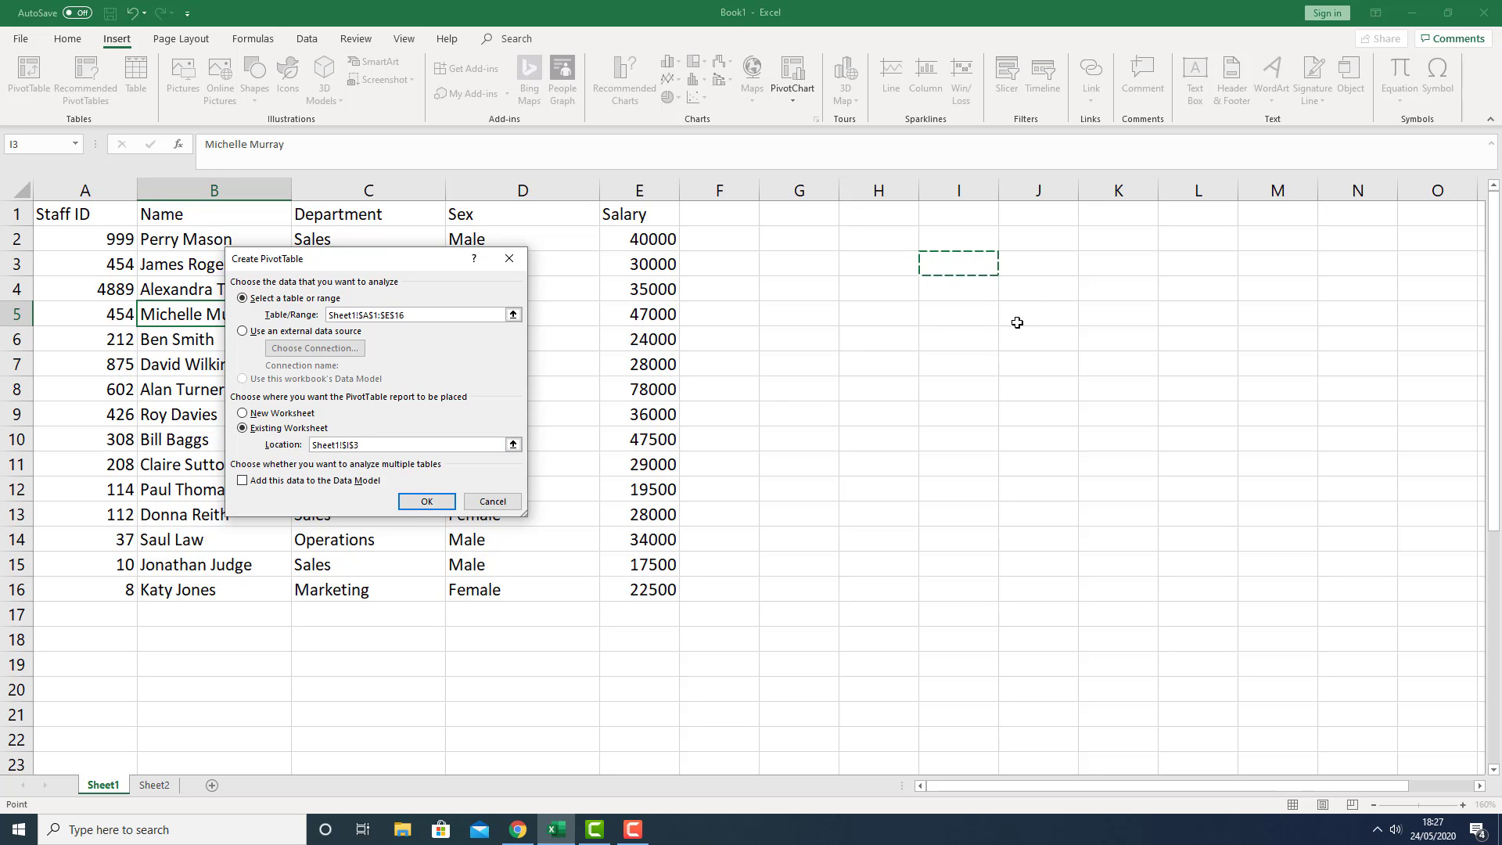
pyautogui.click(245, 413)
pyautogui.click(427, 501)
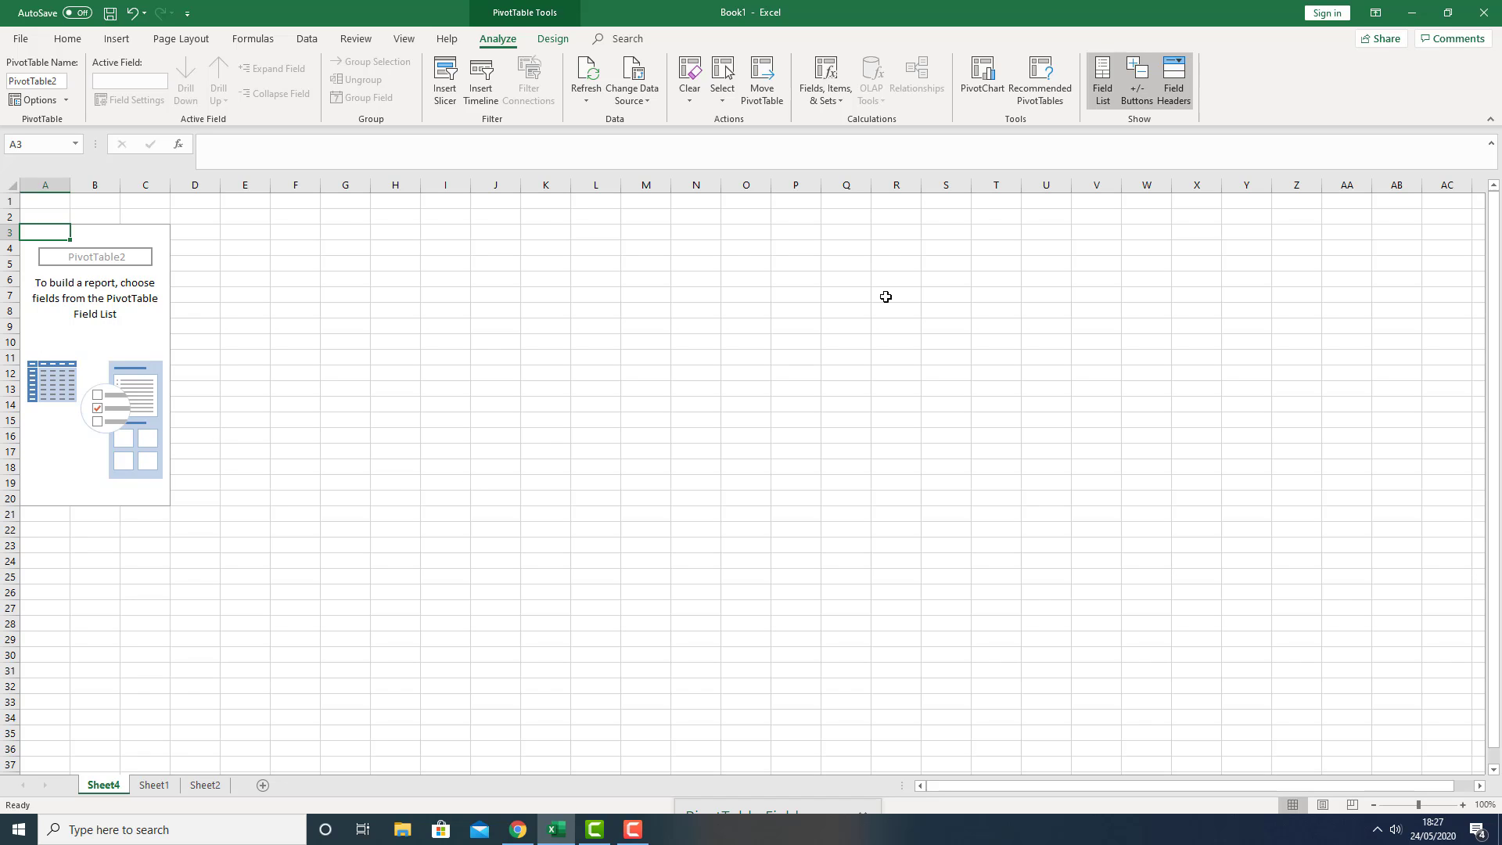
# - Reposition the PivotTable Fields pane so it floats fully visible over the empty cells beside the PivotTable
pyautogui.click(1103, 79)
pyautogui.click(1102, 79)
pyautogui.moveTo(769, 803); pyautogui.dragTo(1497, 270)
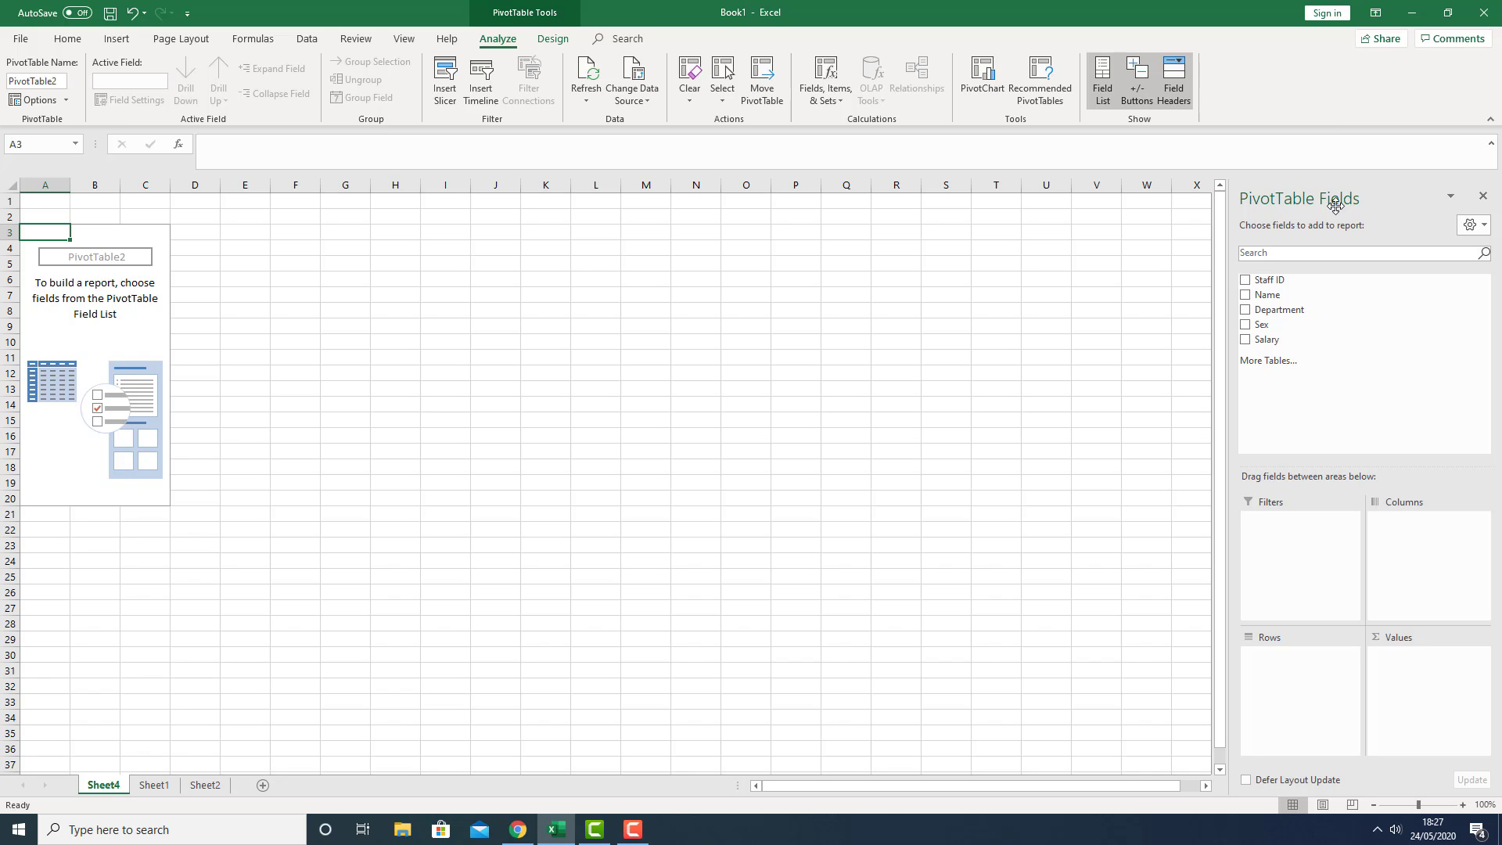
pyautogui.moveTo(1335, 205); pyautogui.dragTo(1033, 209)
pyautogui.moveTo(927, 357); pyautogui.dragTo(956, 308)
pyautogui.moveTo(1040, 228); pyautogui.dragTo(945, 197)
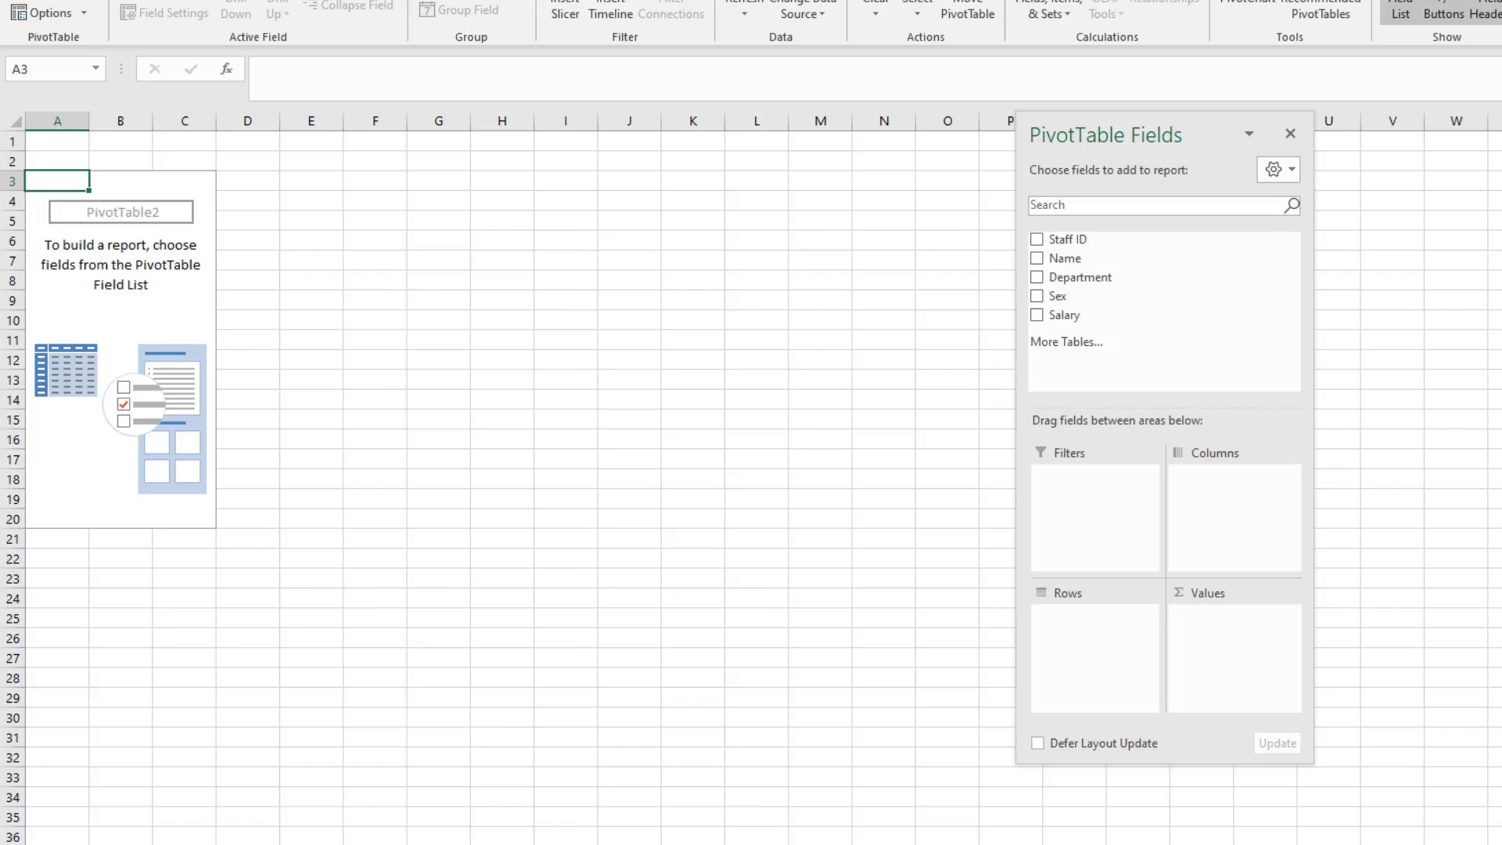
# - Check the source data on Sheet1, then add Department to the PivotTable's rows and Salary to its values
pyautogui.click(188, 844)
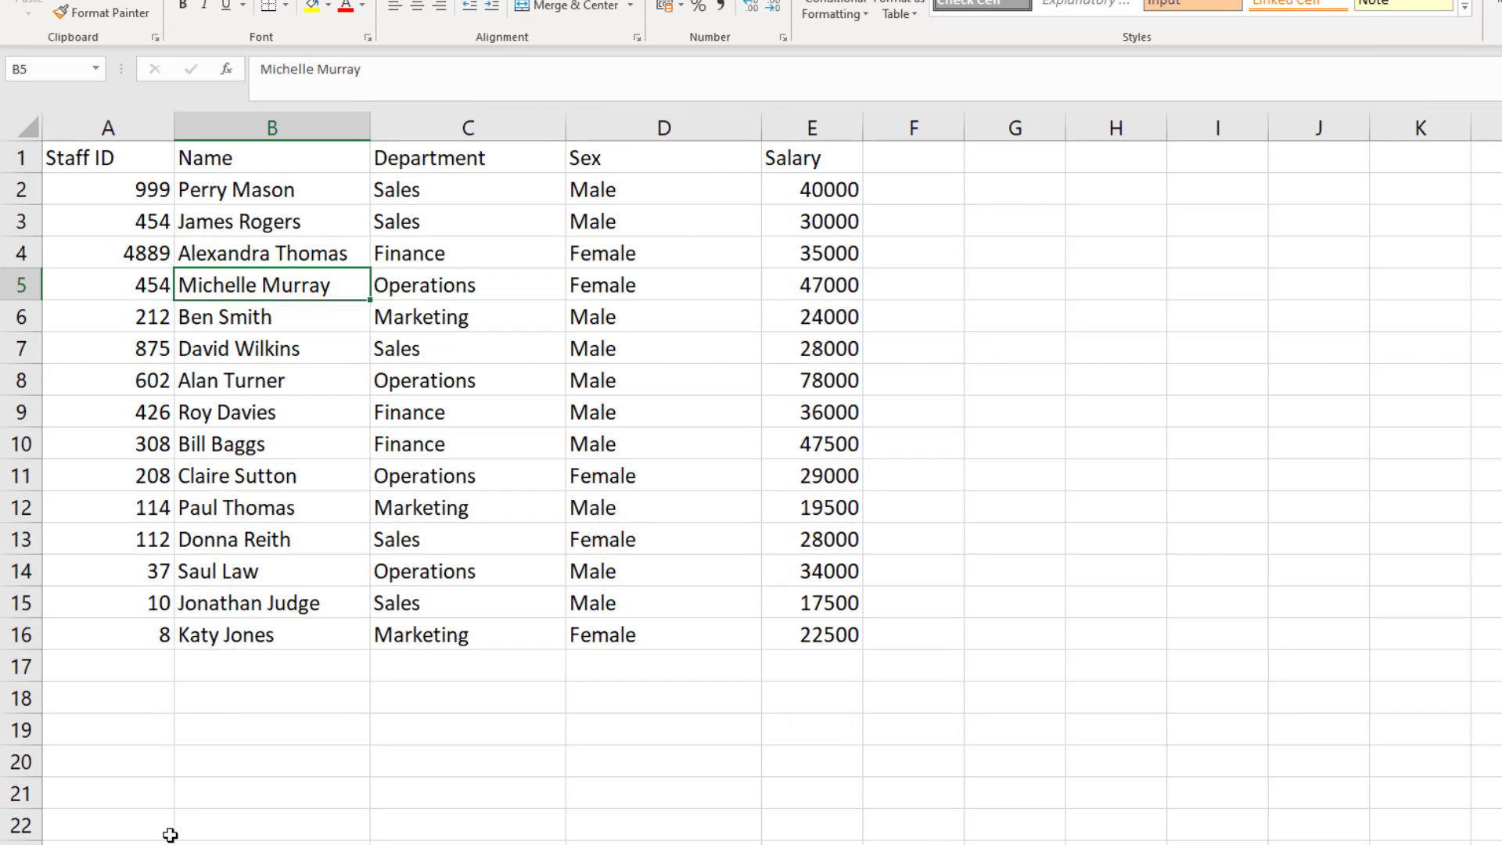
pyautogui.click(118, 843)
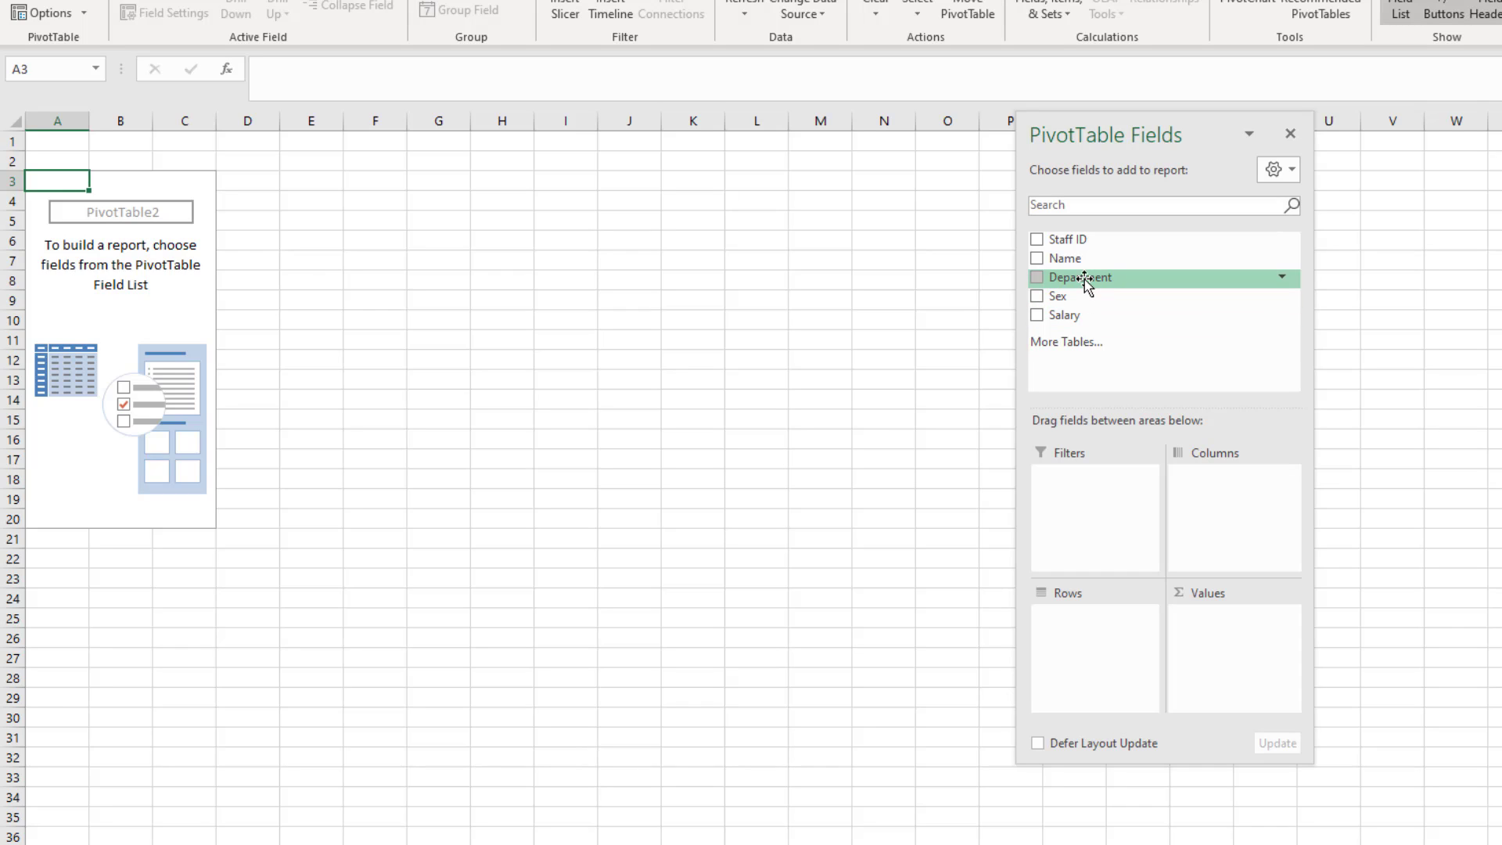
pyautogui.moveTo(1085, 276); pyautogui.dragTo(1119, 641)
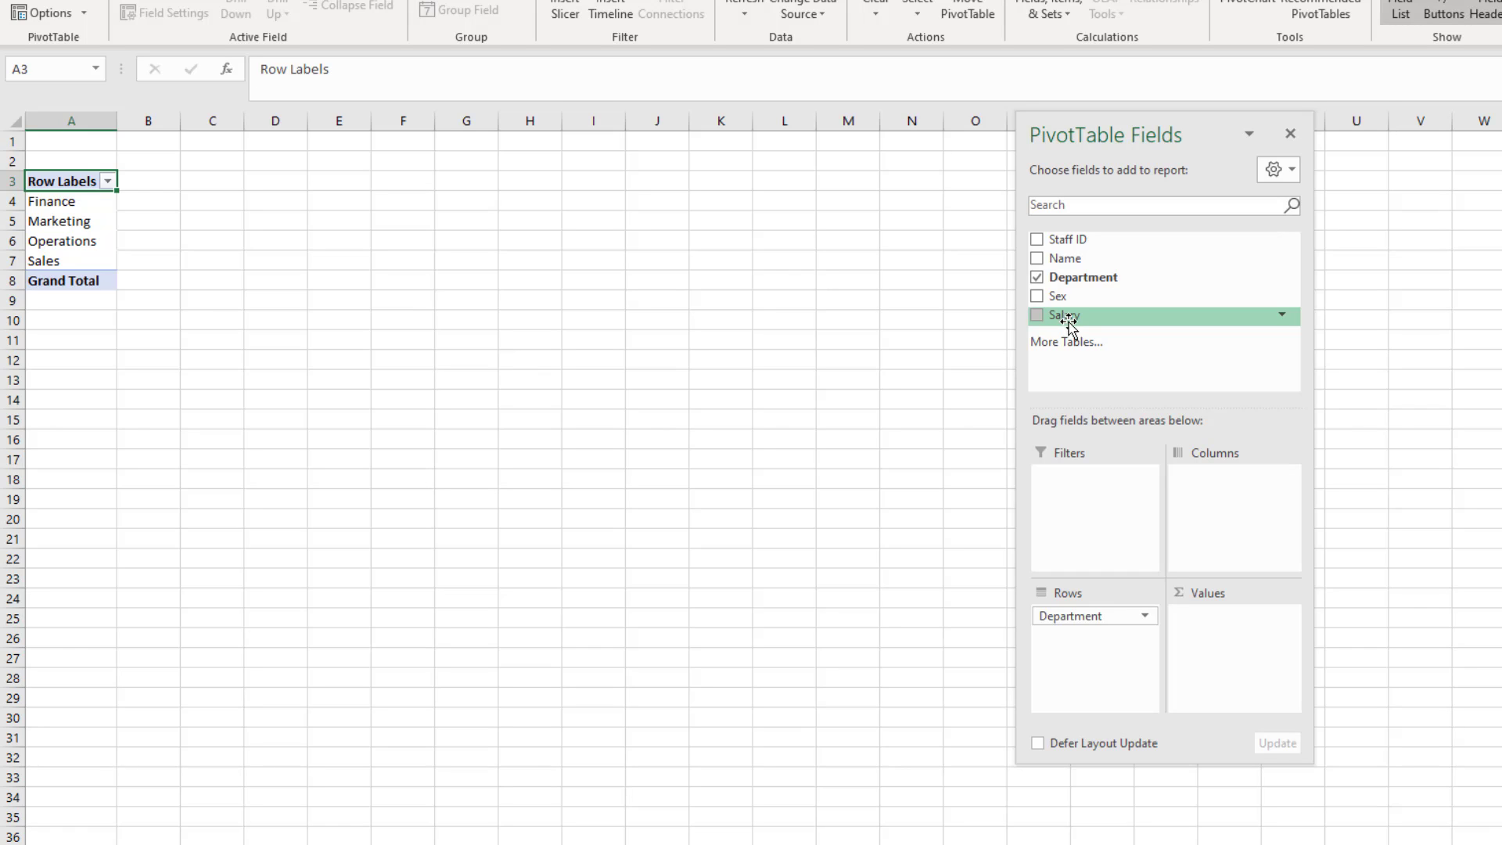
pyautogui.moveTo(1066, 316); pyautogui.dragTo(1255, 637)
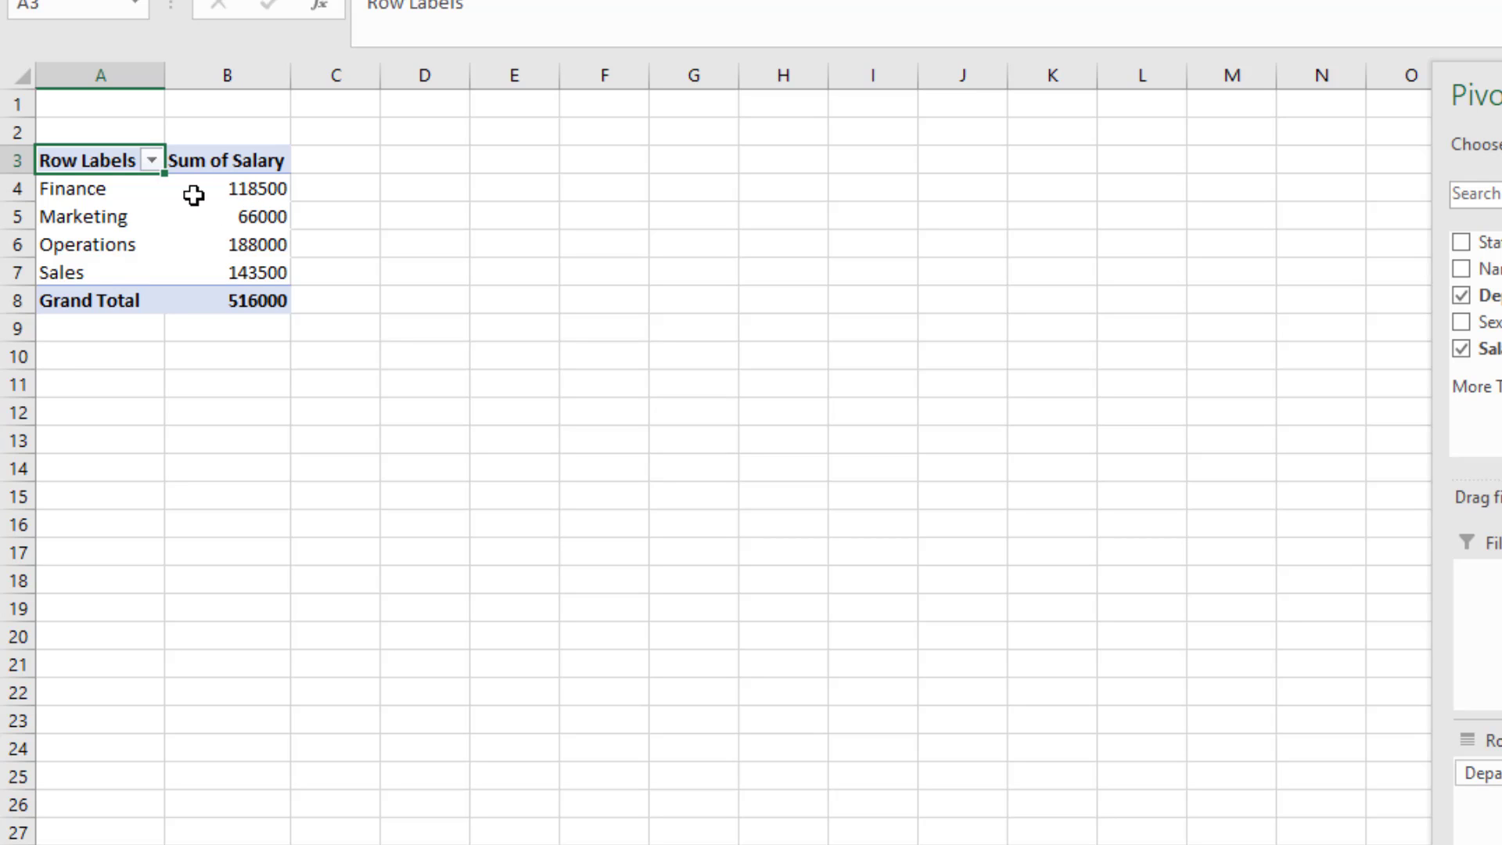
# - Examine the Finance salary sum in the PivotTable and mark the individual salaries of the Sales staff on Sheet1
pyautogui.click(123, 187)
pyautogui.click(193, 195)
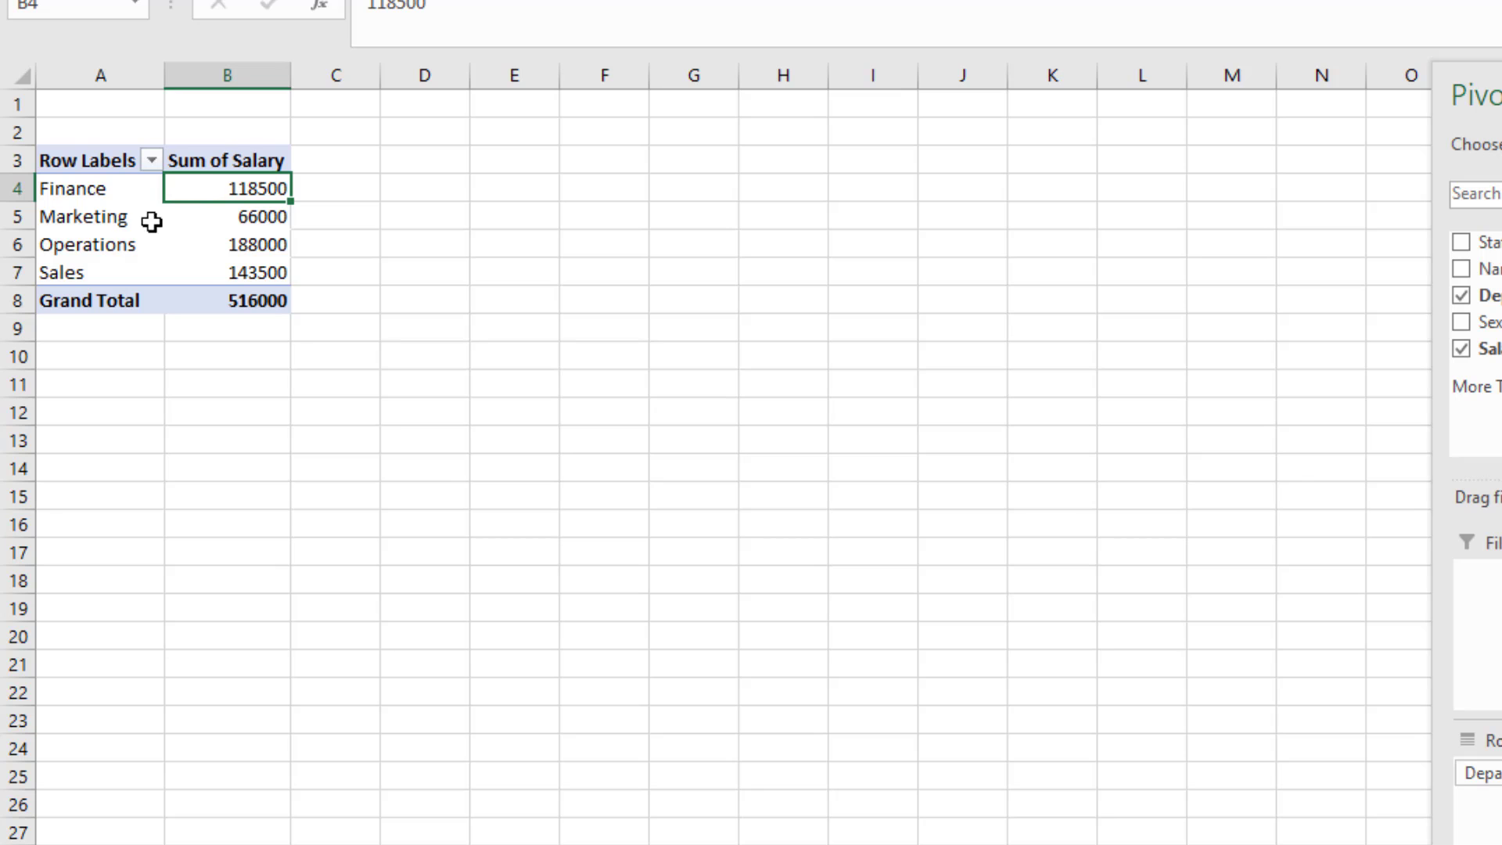
pyautogui.moveTo(220, 219)
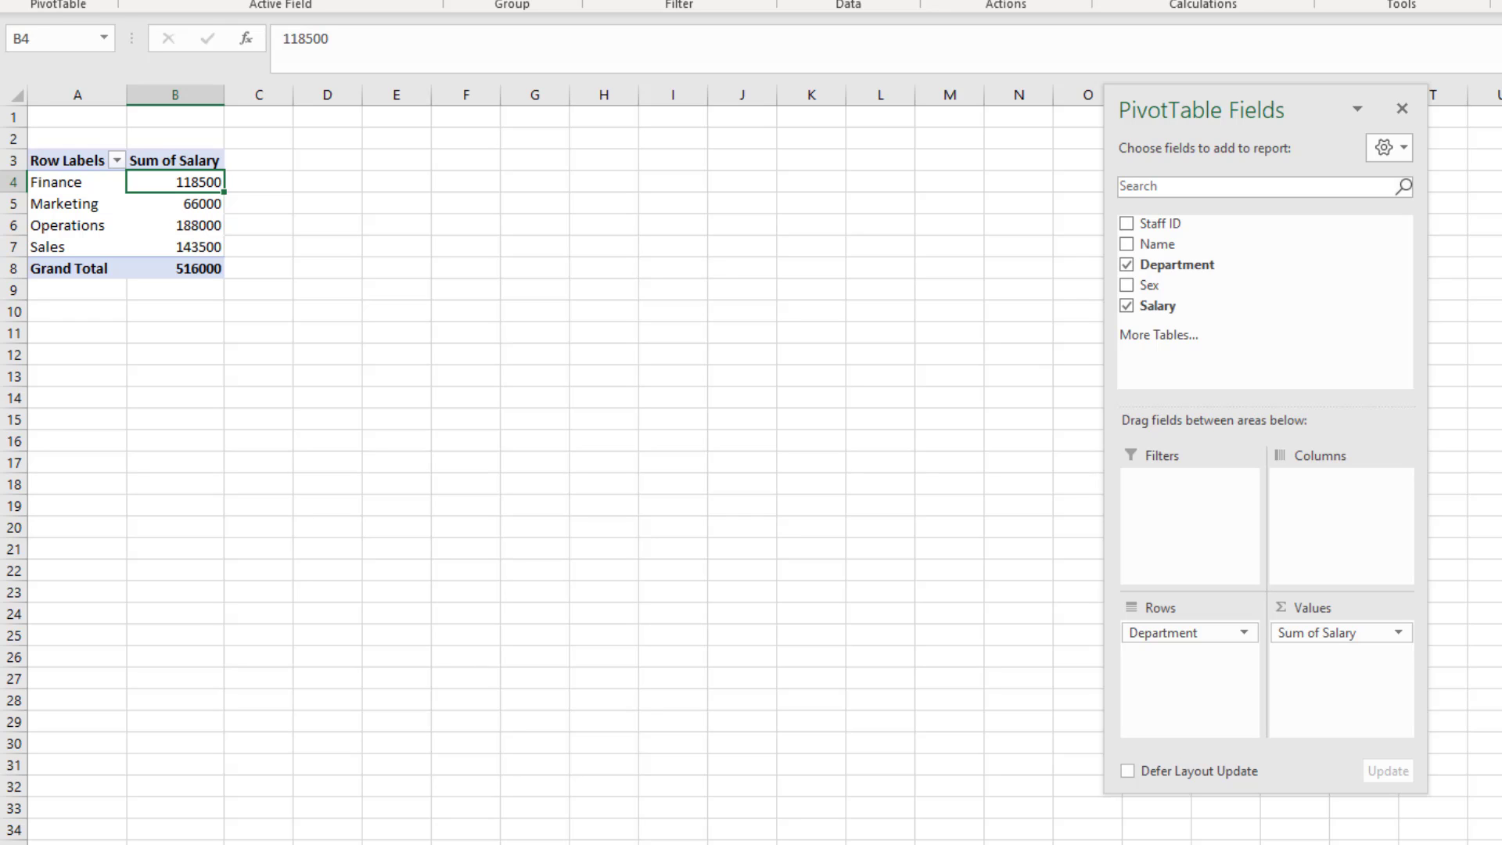
pyautogui.click(172, 844)
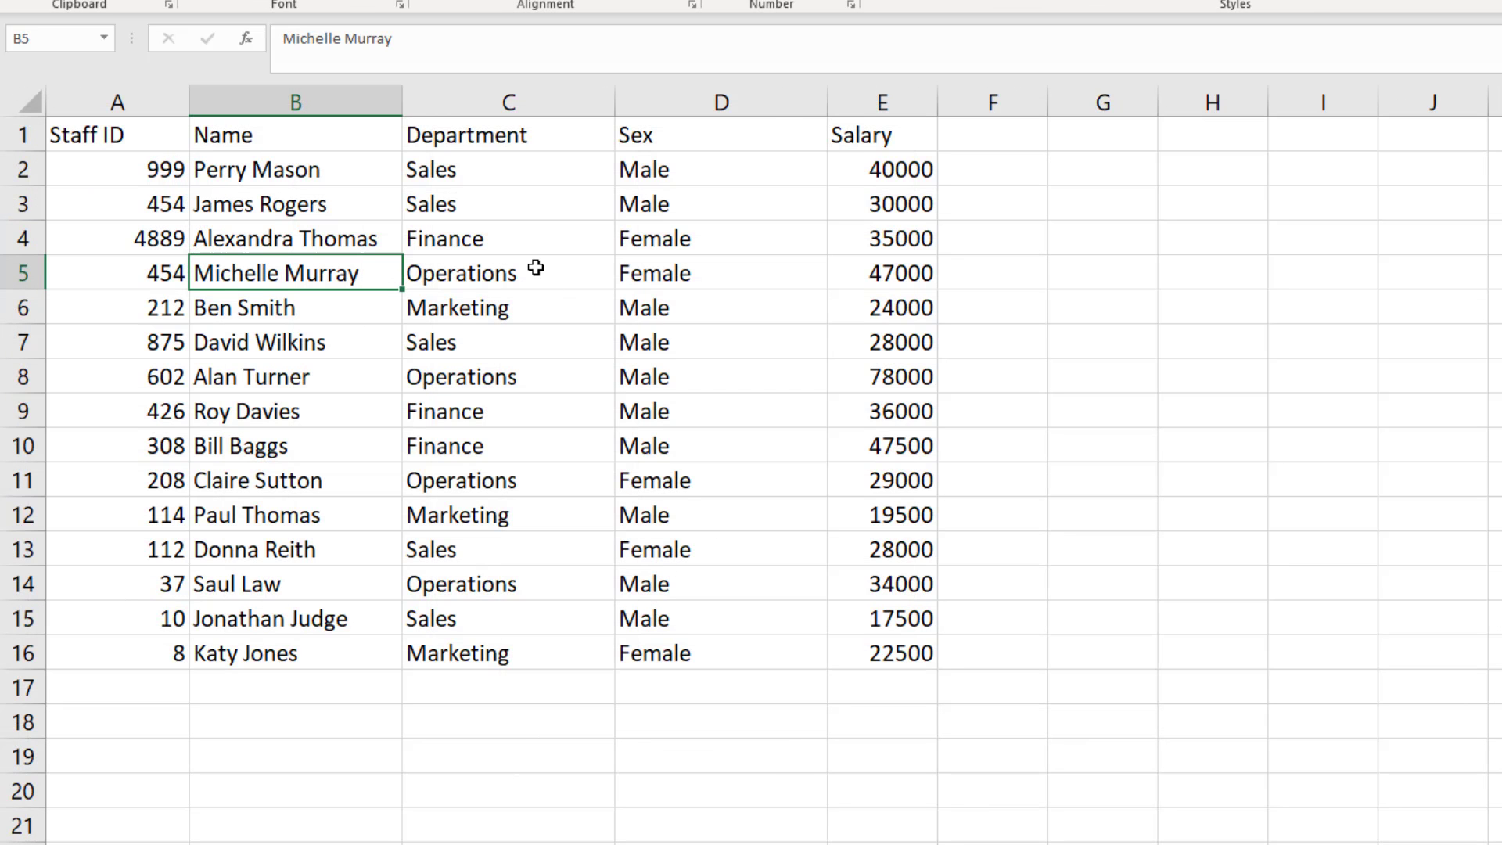
pyautogui.click(892, 169)
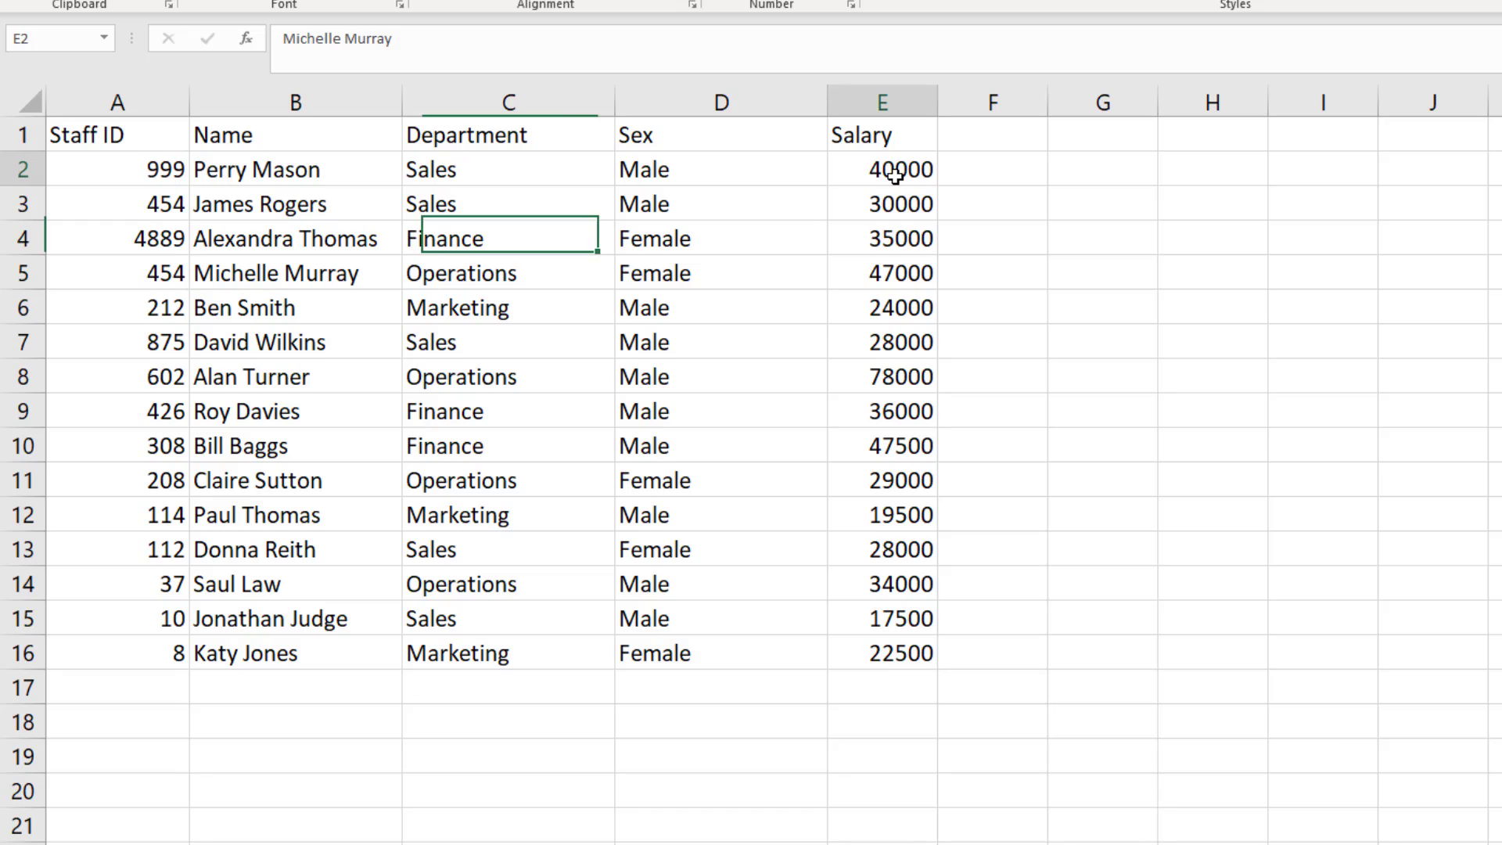
pyautogui.keyDown('ctrl'); pyautogui.click(899, 199); pyautogui.keyUp('ctrl')
pyautogui.keyDown('ctrl'); pyautogui.click(853, 342); pyautogui.keyUp('ctrl')
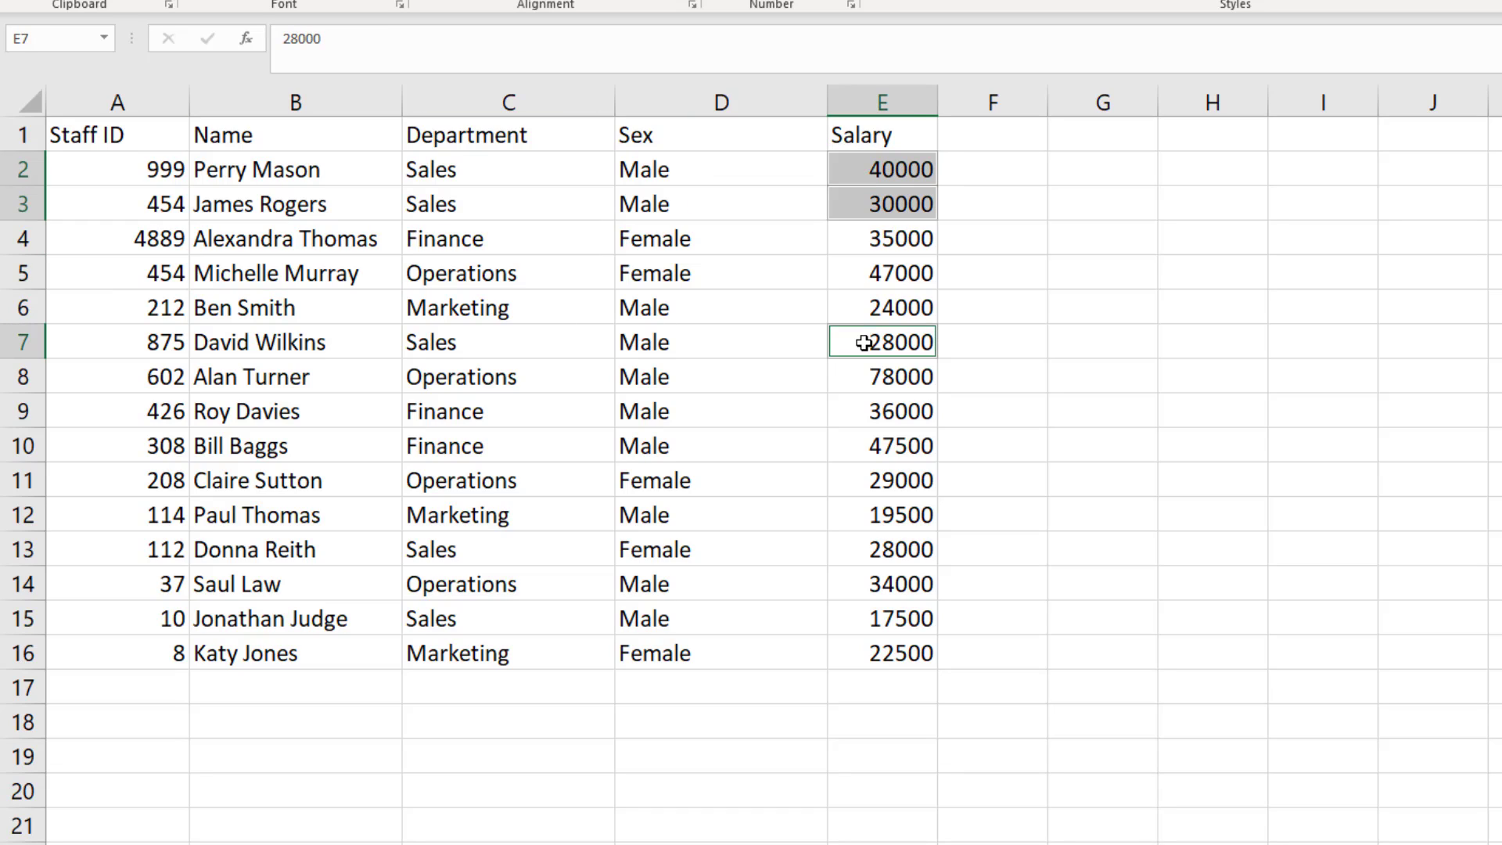
pyautogui.keyDown('ctrl'); pyautogui.click(900, 540); pyautogui.keyUp('ctrl')
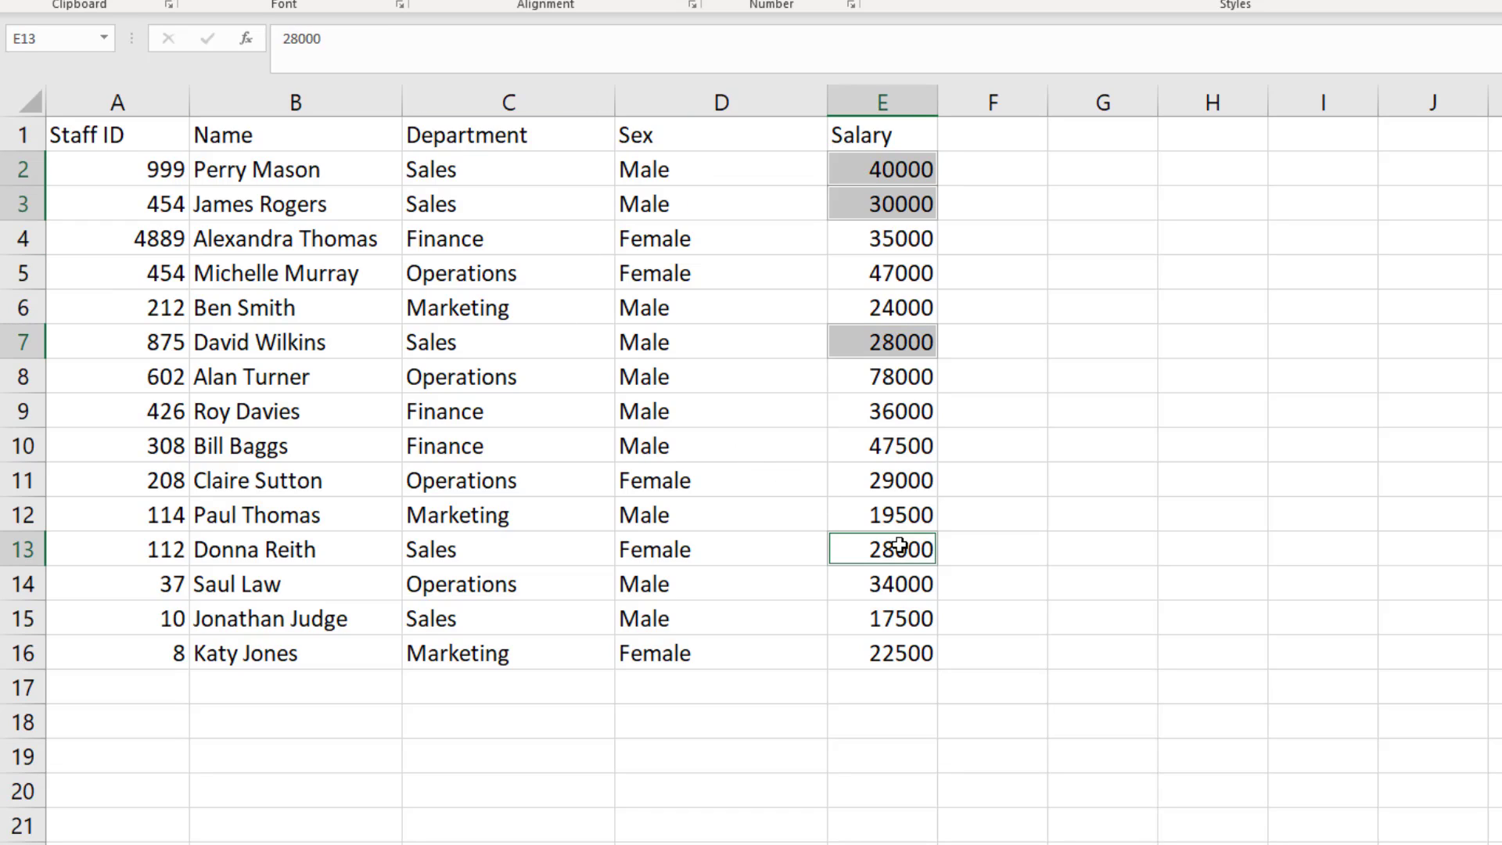
pyautogui.keyDown('ctrl'); pyautogui.click(907, 620); pyautogui.keyUp('ctrl')
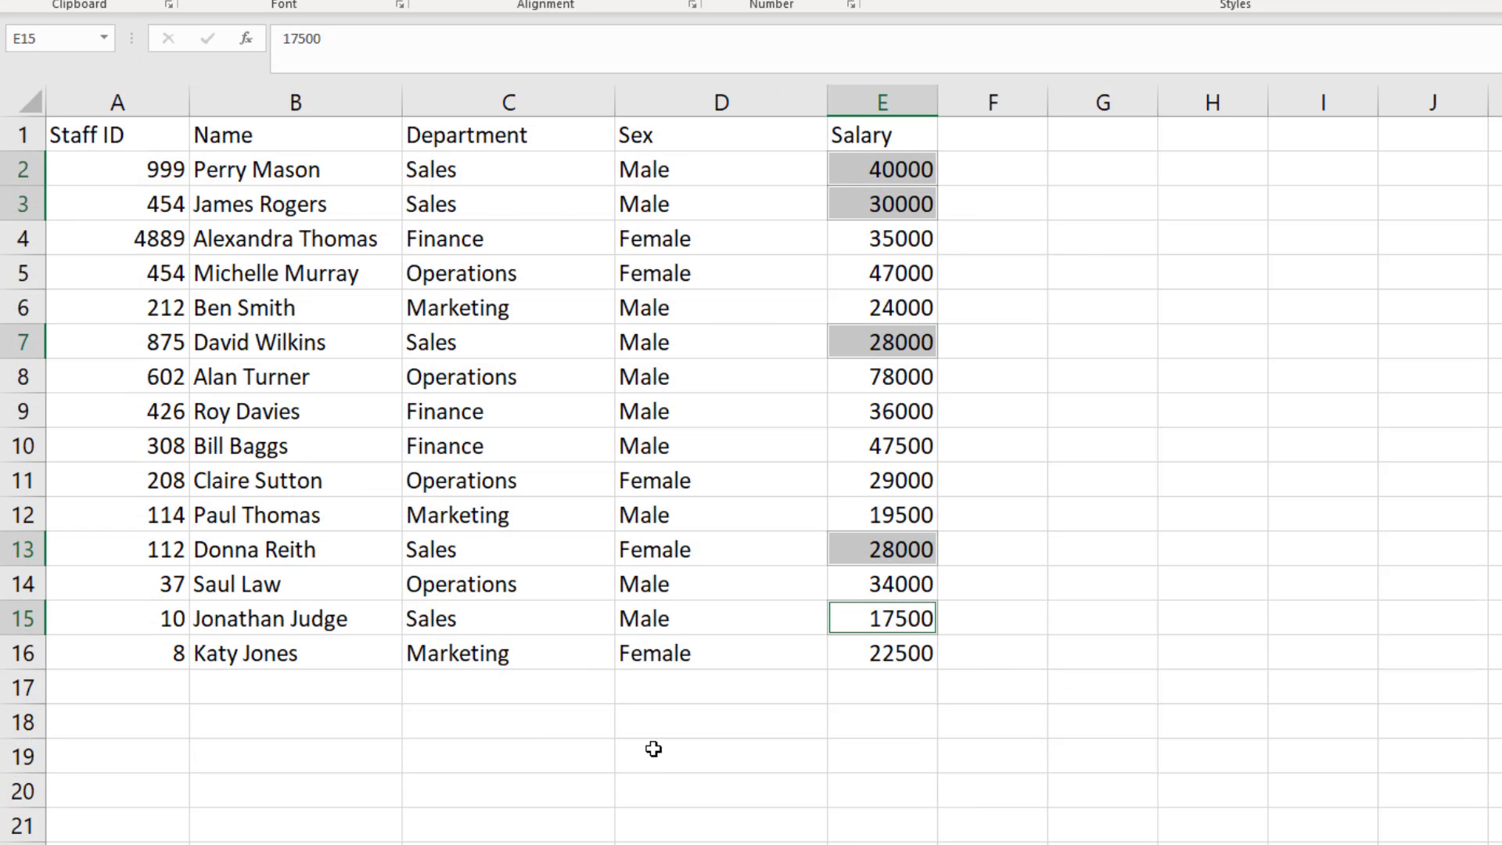
# - Enter Finance in C19 of Sheet1 and total that department's salaries in D19 with =SUMIF(C2:C16,C19,E2:E16)
pyautogui.click(530, 756)
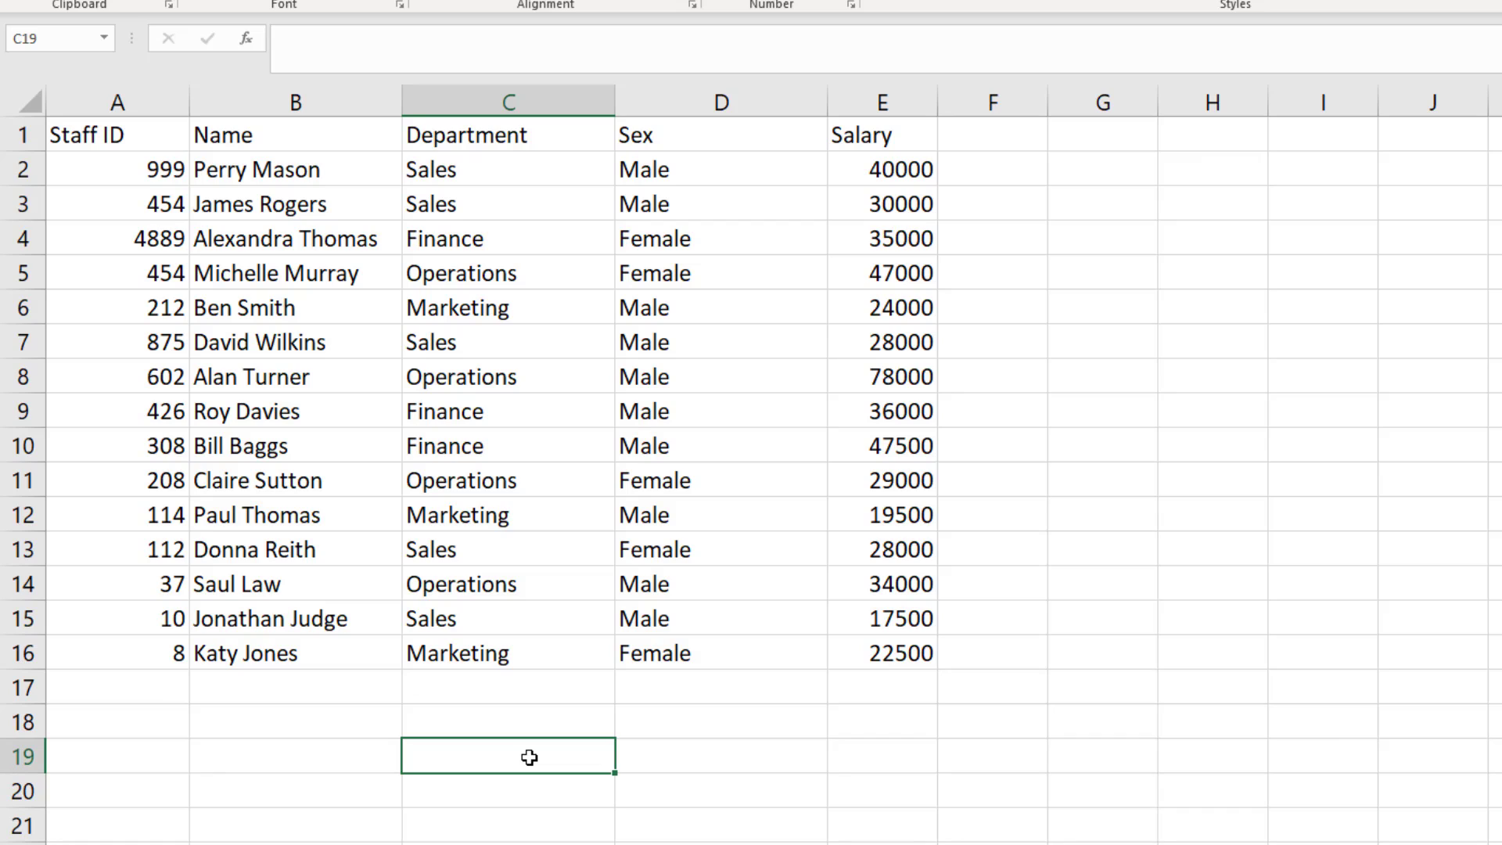
pyautogui.write('Finance')
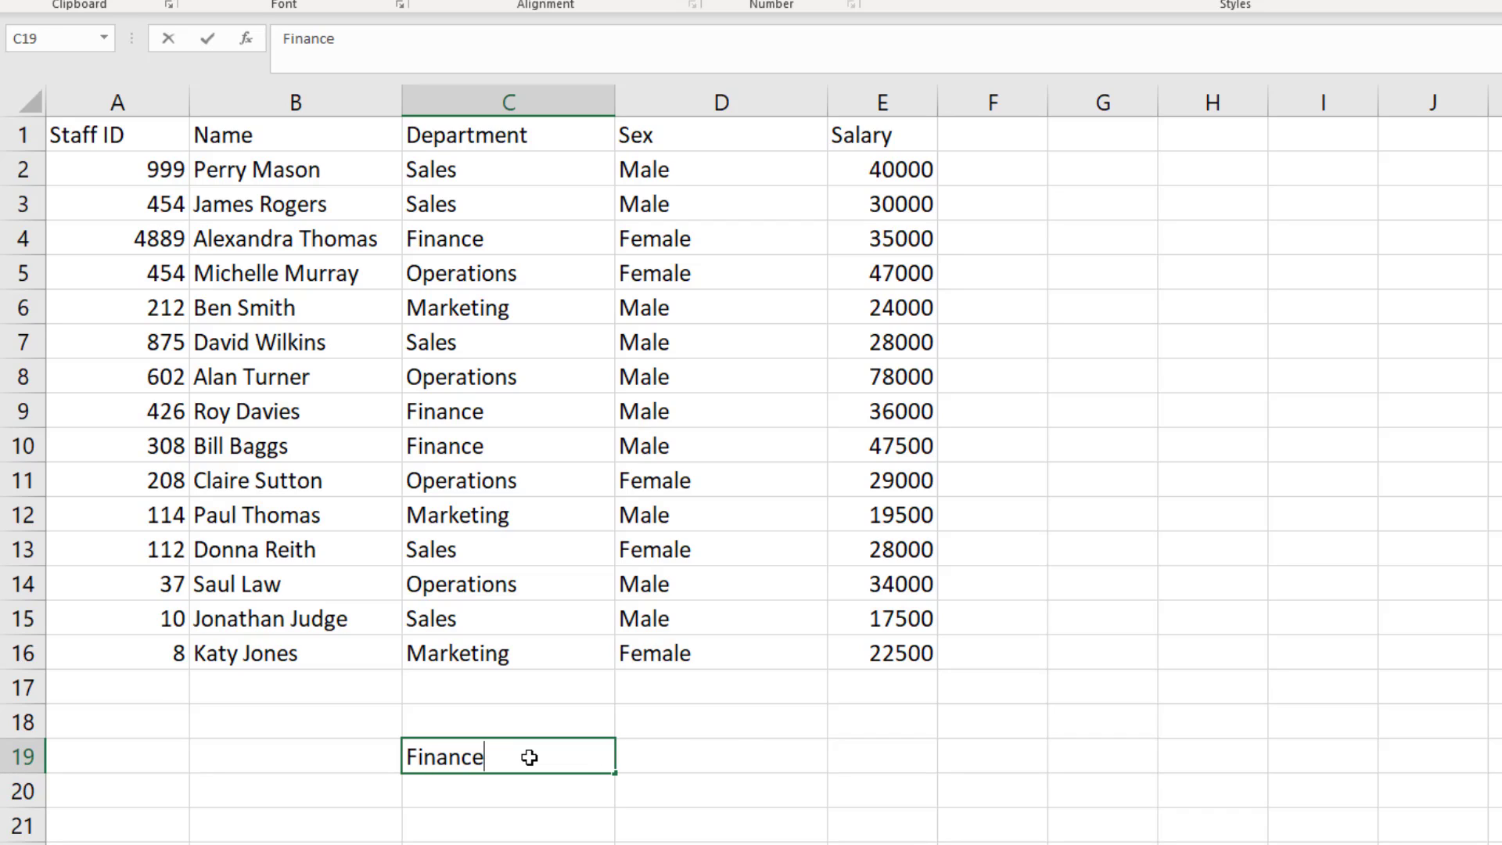
pyautogui.press('Tab')
pyautogui.write('=sumif(')
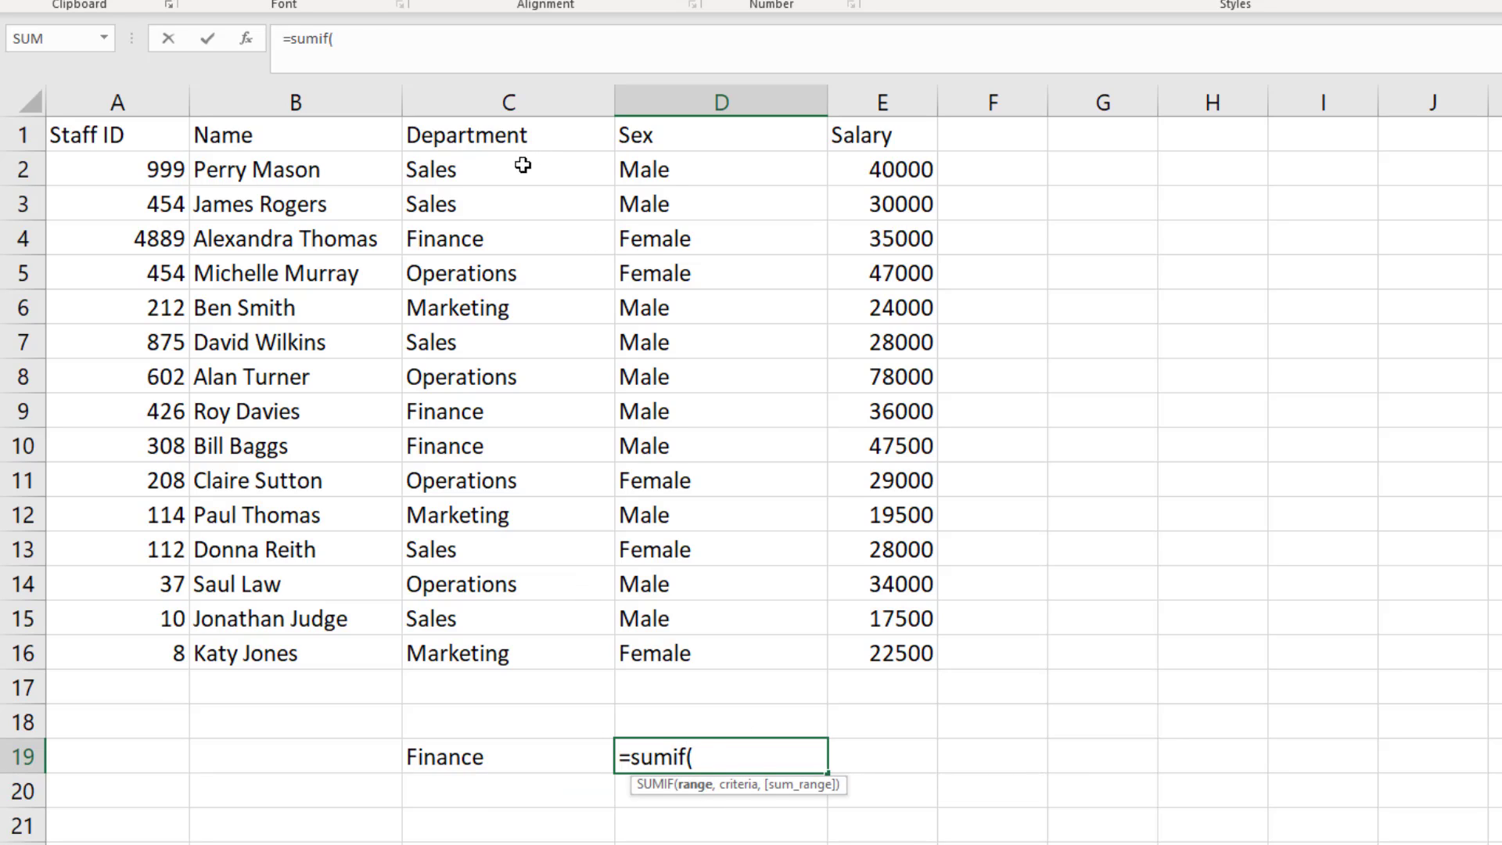
pyautogui.moveTo(523, 165); pyautogui.dragTo(497, 647)
pyautogui.write(',')
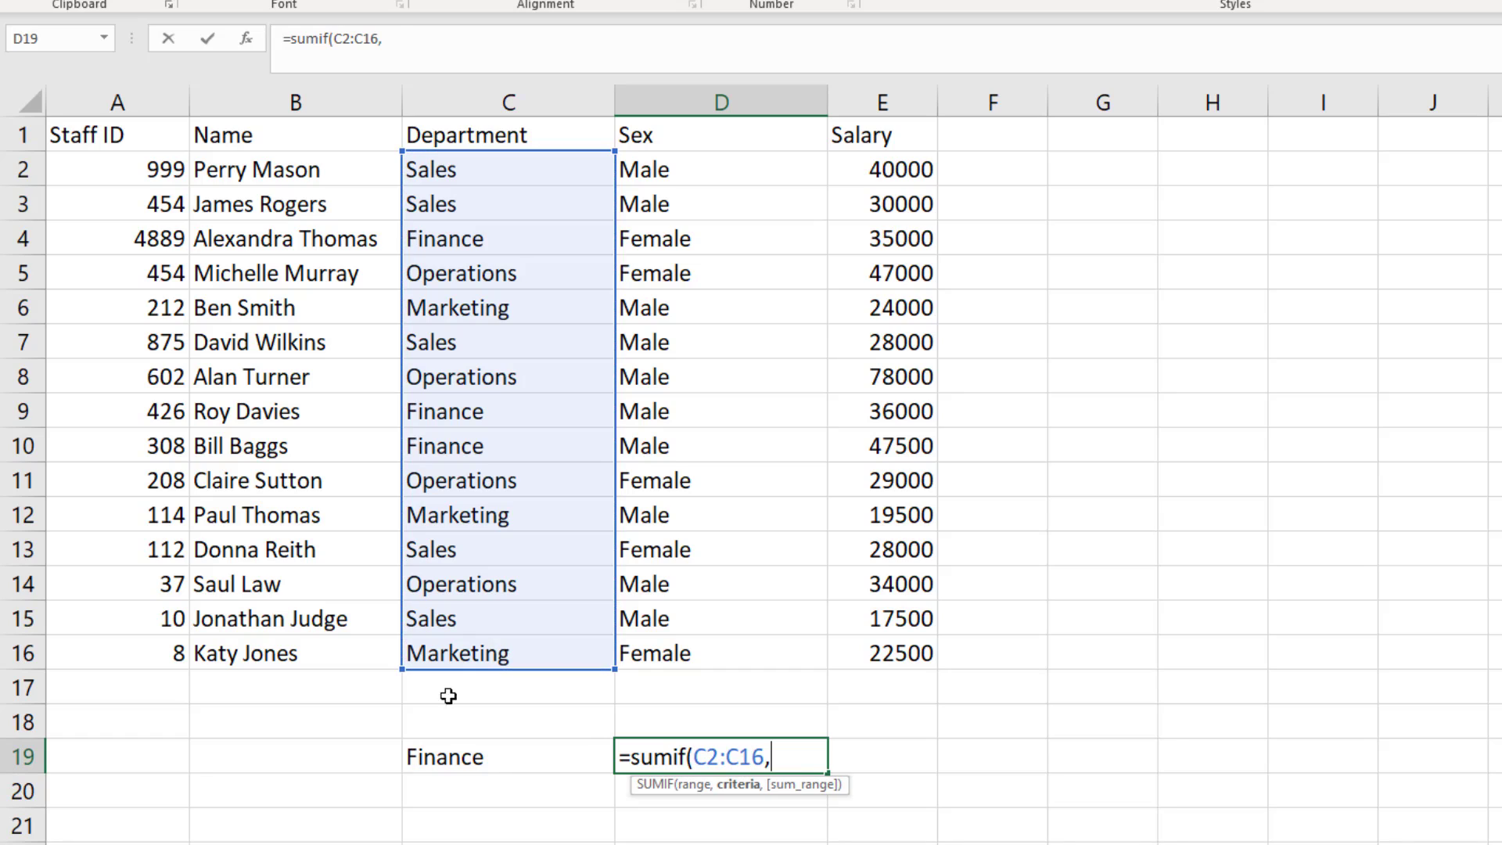
pyautogui.click(448, 750)
pyautogui.write(',')
pyautogui.moveTo(900, 163); pyautogui.dragTo(856, 640)
pyautogui.write(')')
pyautogui.press('Return')
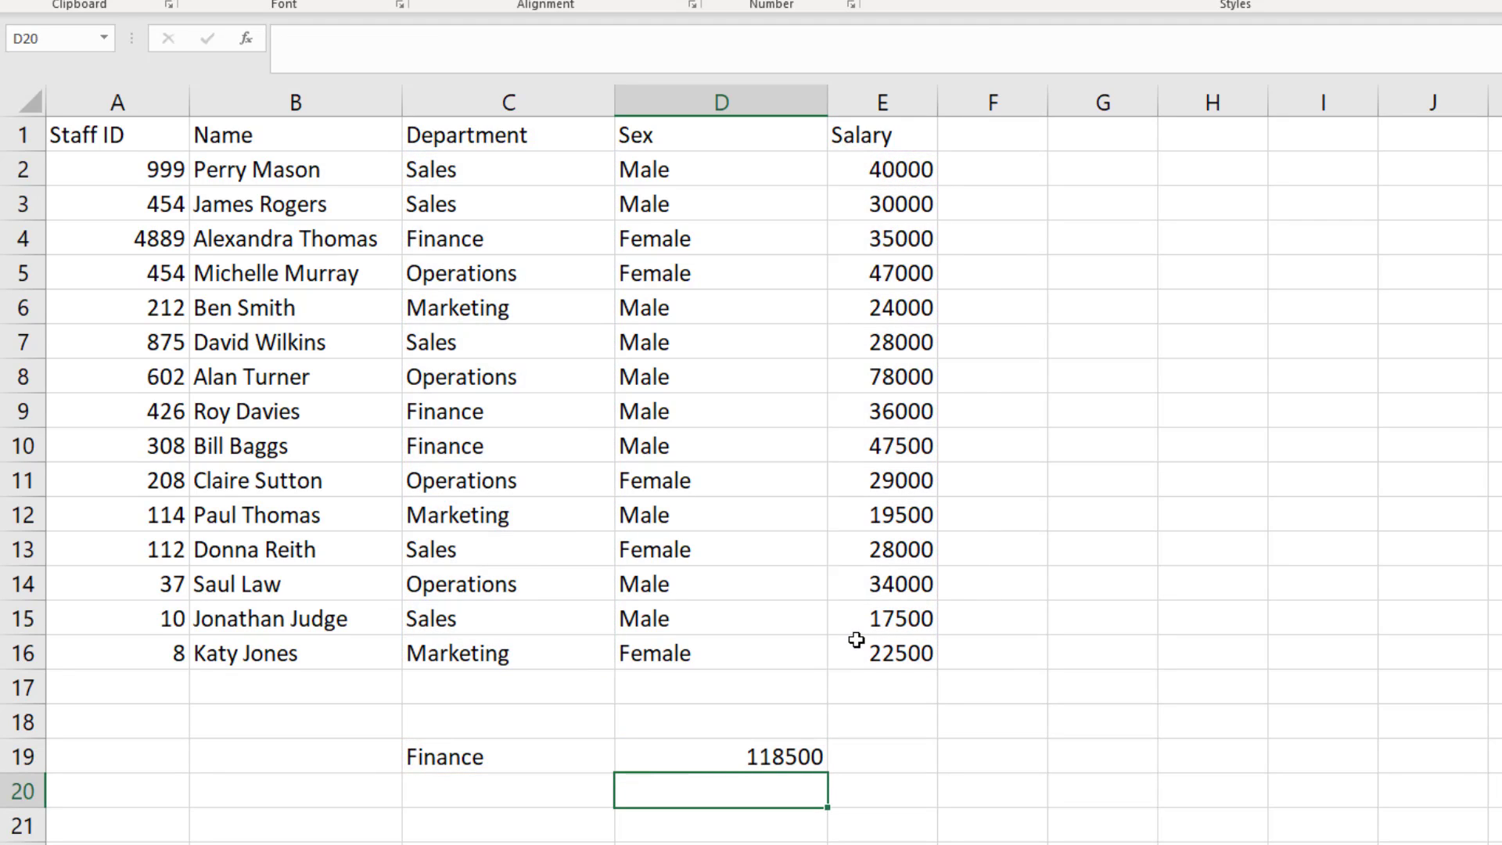
pyautogui.moveTo(728, 745); pyautogui.dragTo(510, 778)
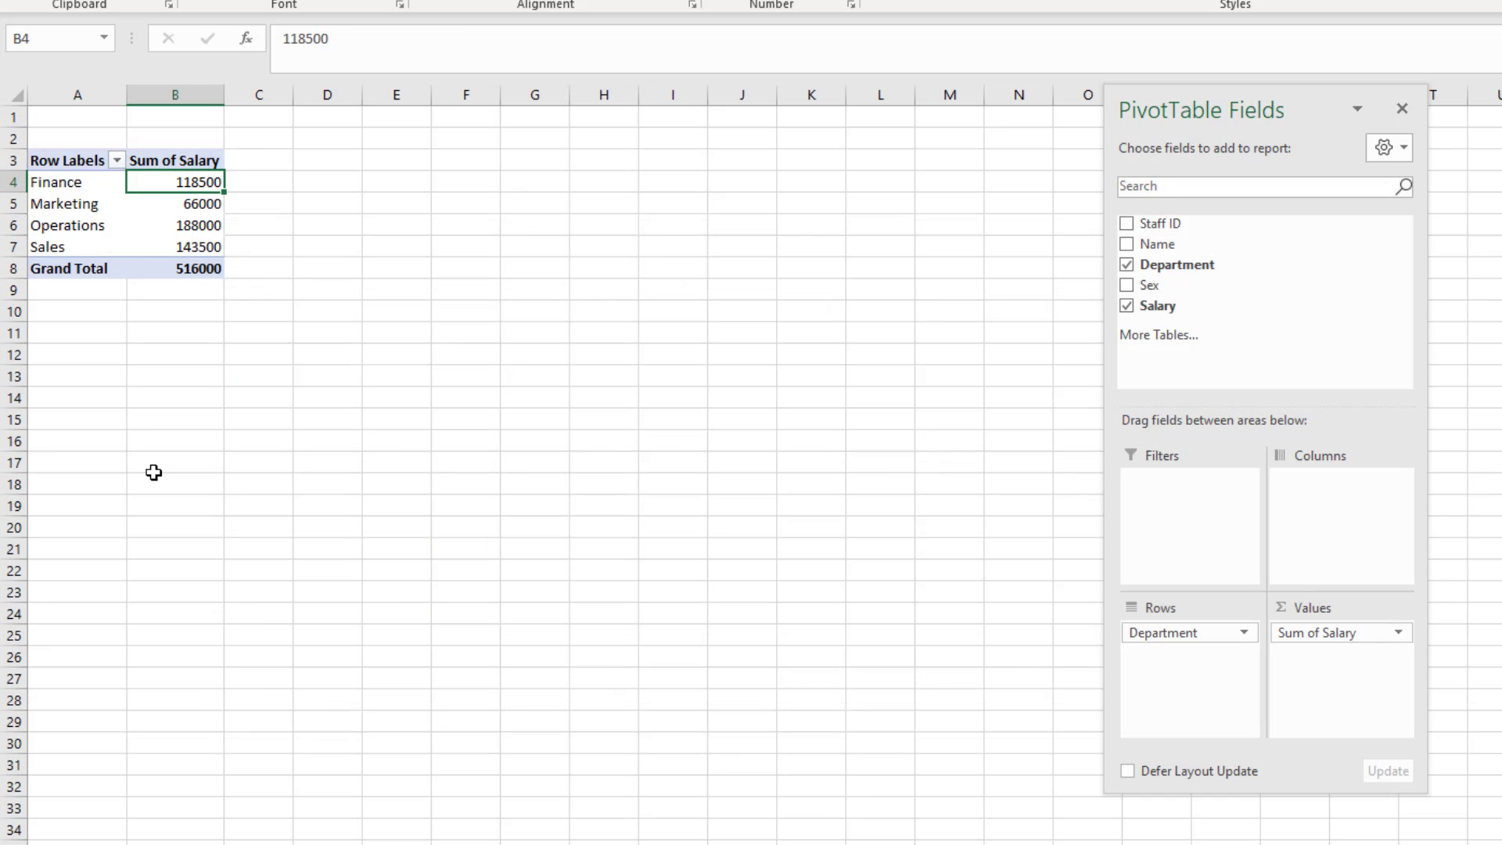
# - Back on the PivotTable sheet, add the Sex field beneath Department in the rows to split each department's salaries
pyautogui.click(151, 244)
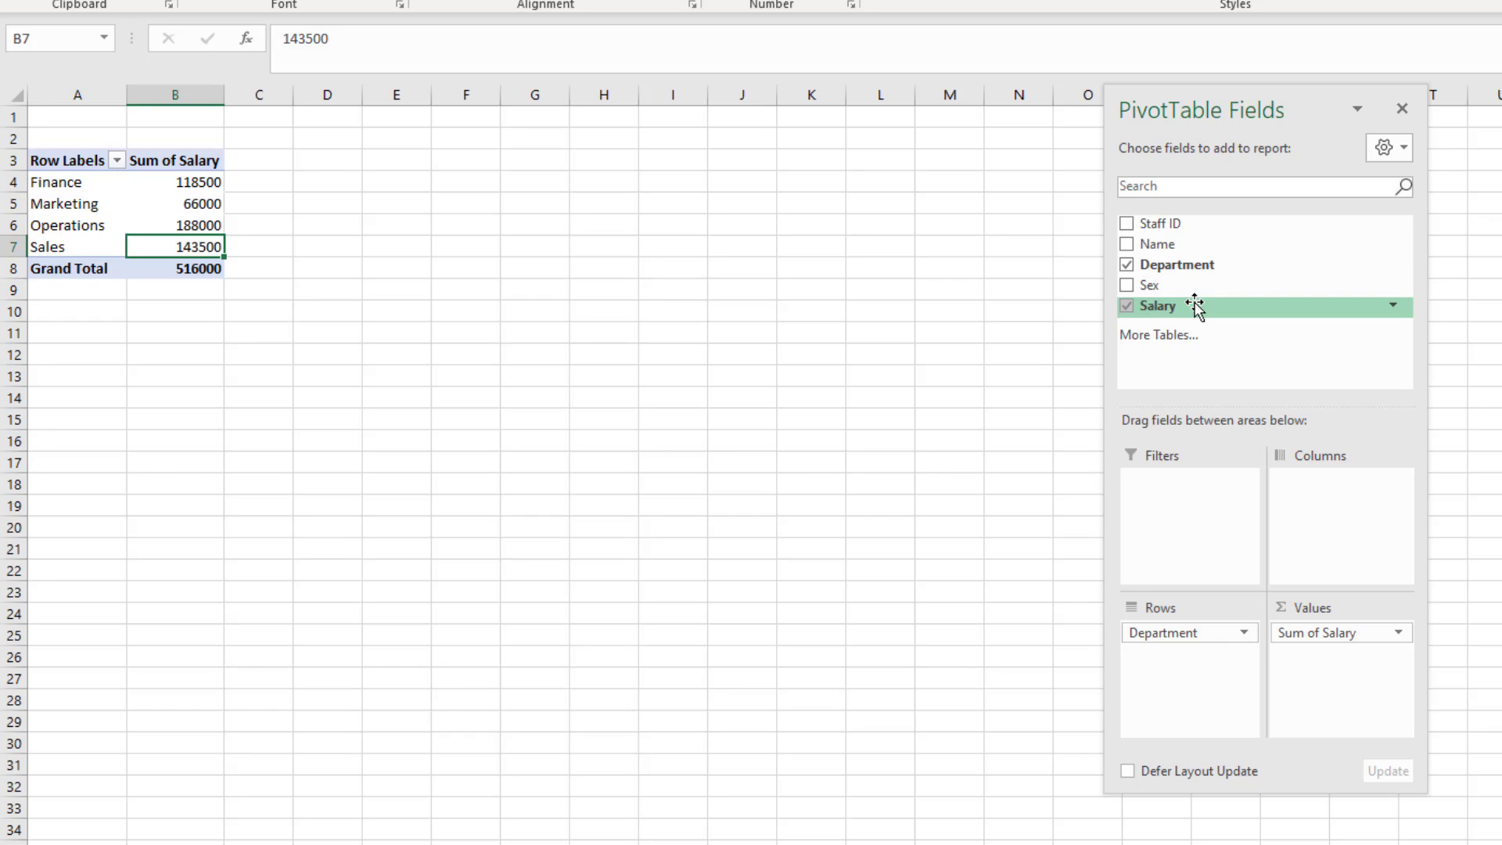
pyautogui.moveTo(1156, 288); pyautogui.dragTo(1194, 649)
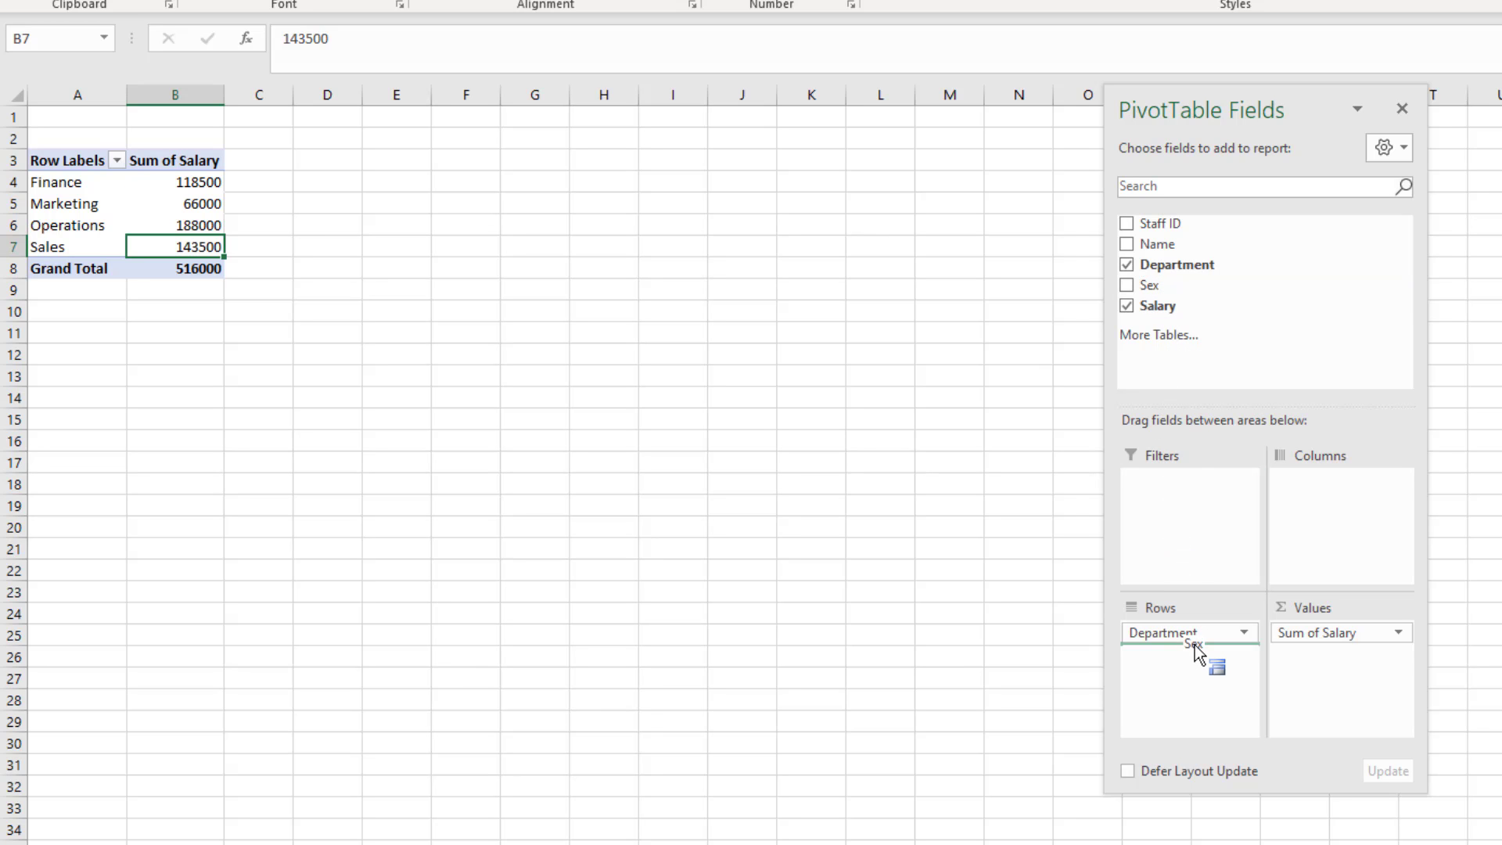
pyautogui.moveTo(1194, 644); pyautogui.dragTo(1195, 645)
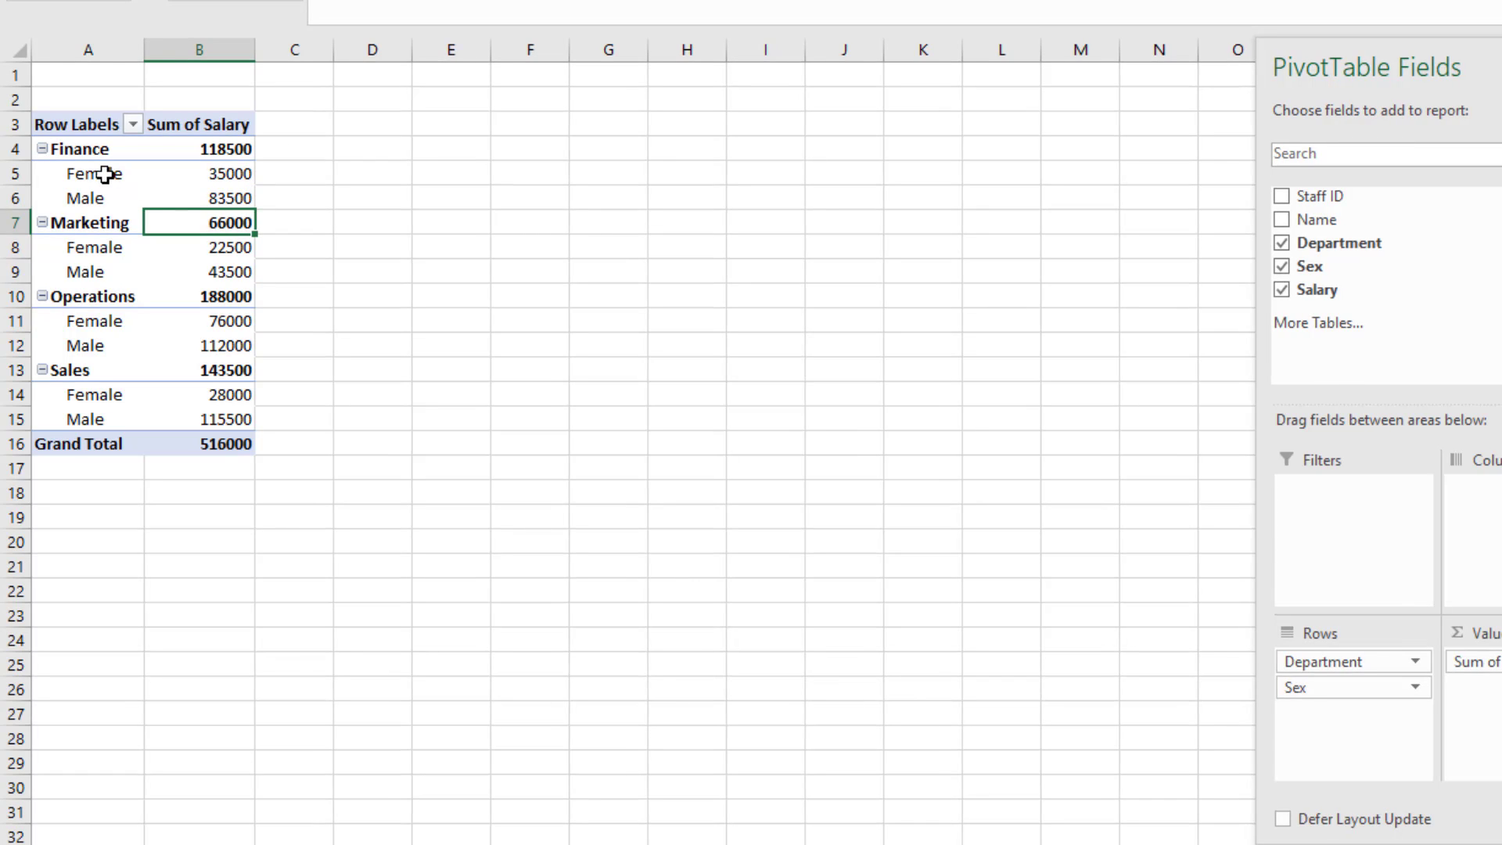
pyautogui.click(401, 197)
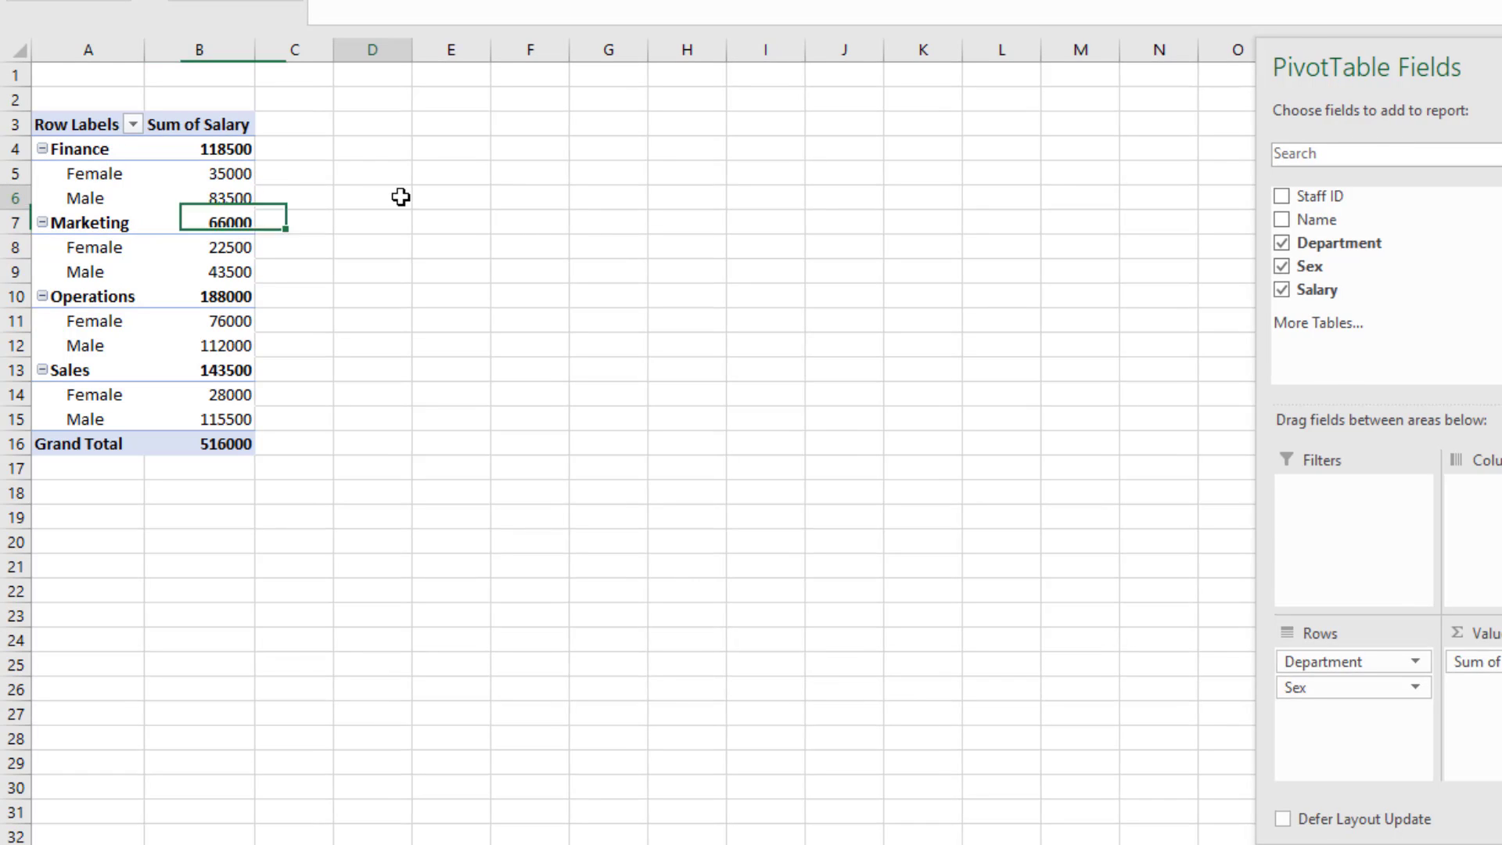
pyautogui.click(230, 149)
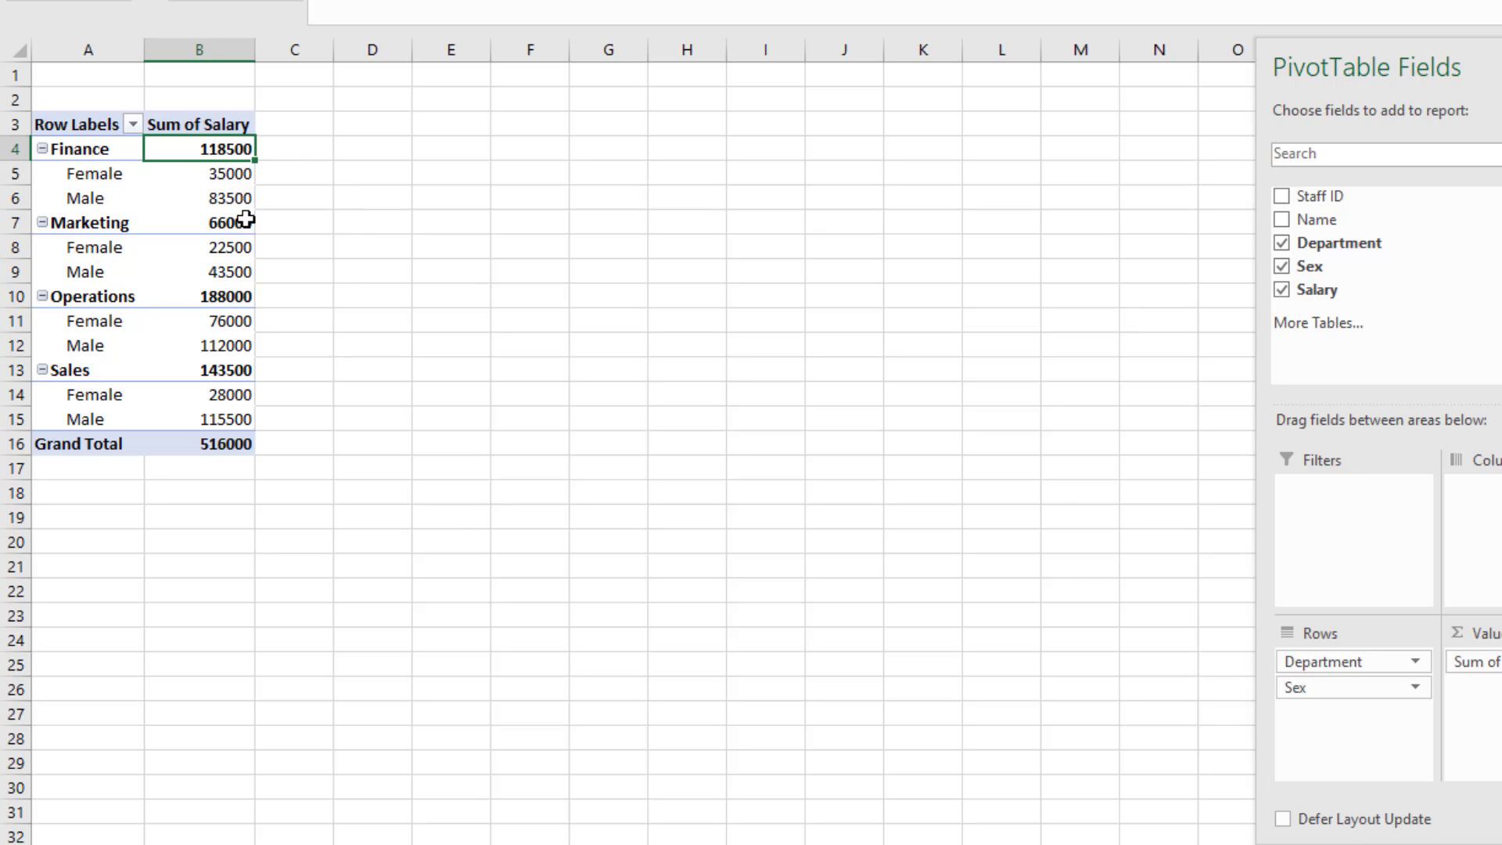
# - Move the Sex field from the PivotTable's rows to its columns and check the Finance salaries split by sex
pyautogui.click(241, 175)
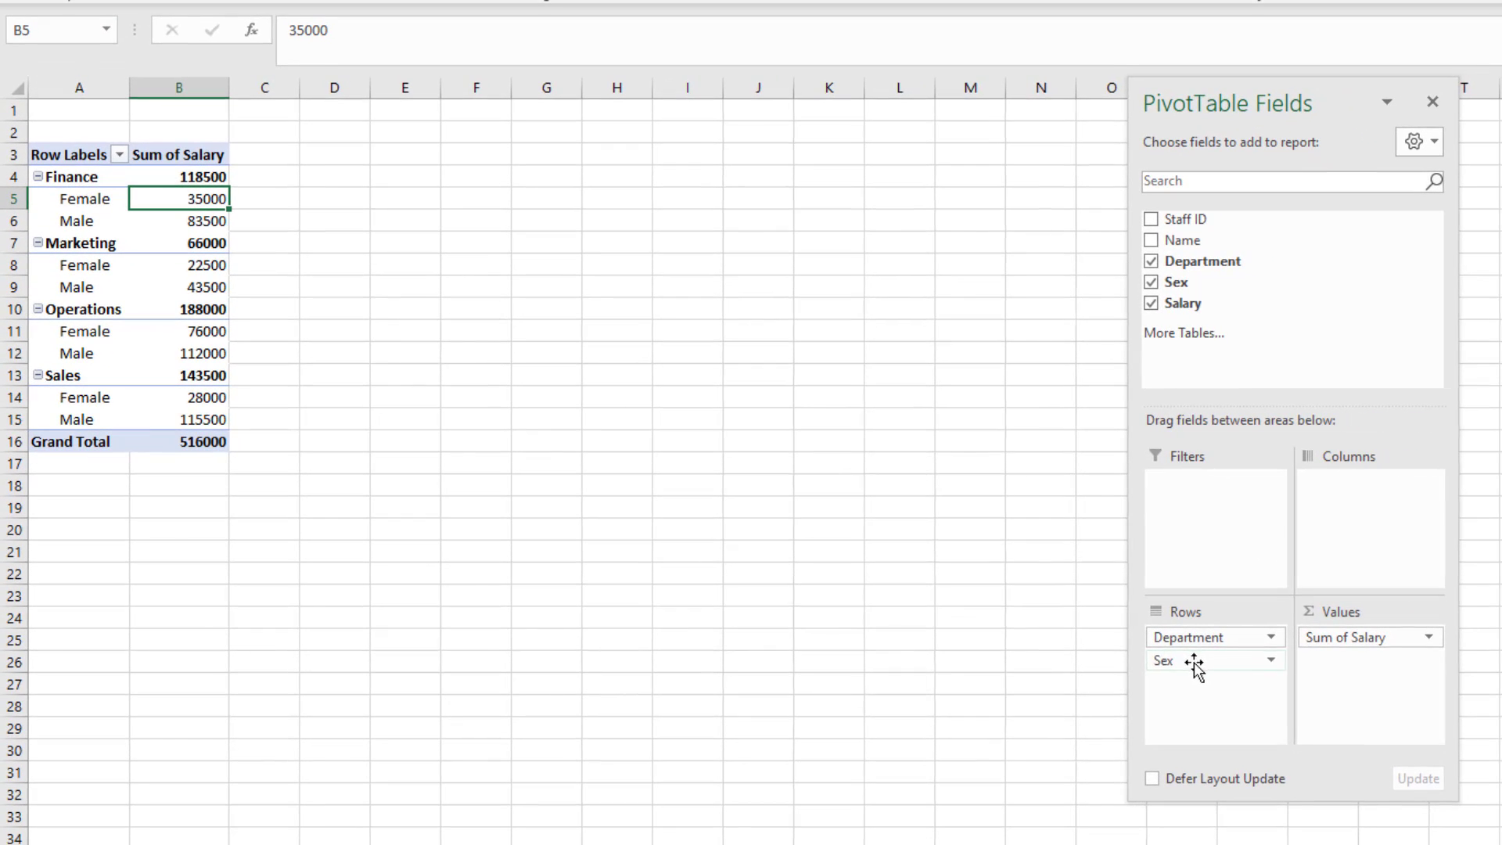
pyautogui.moveTo(1195, 662); pyautogui.dragTo(1359, 527)
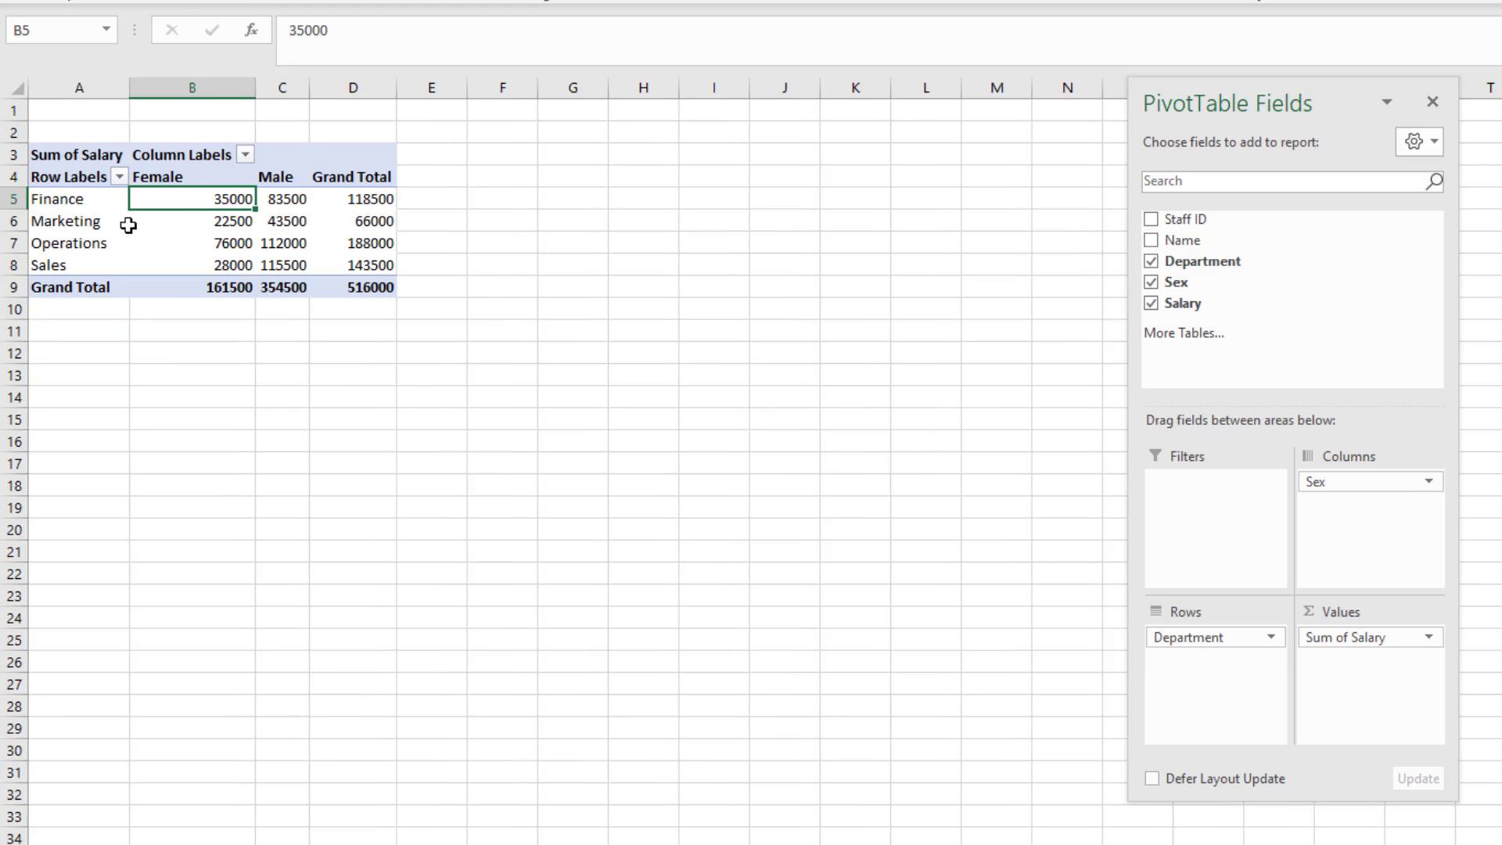
pyautogui.click(89, 199)
pyautogui.press('Right')
pyautogui.press('Up')
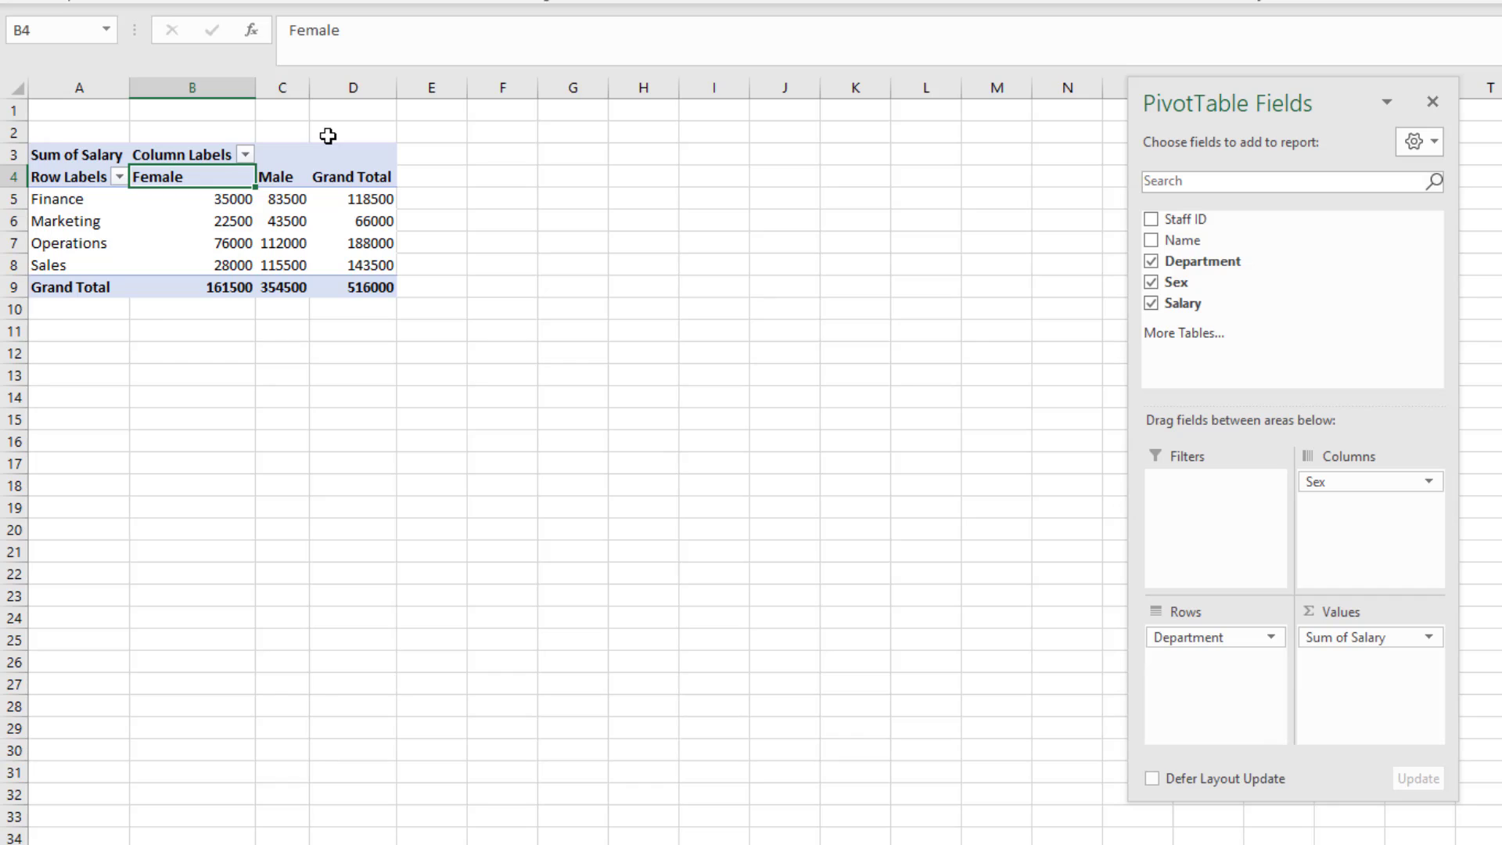
pyautogui.press('Down')
pyautogui.press('Left')
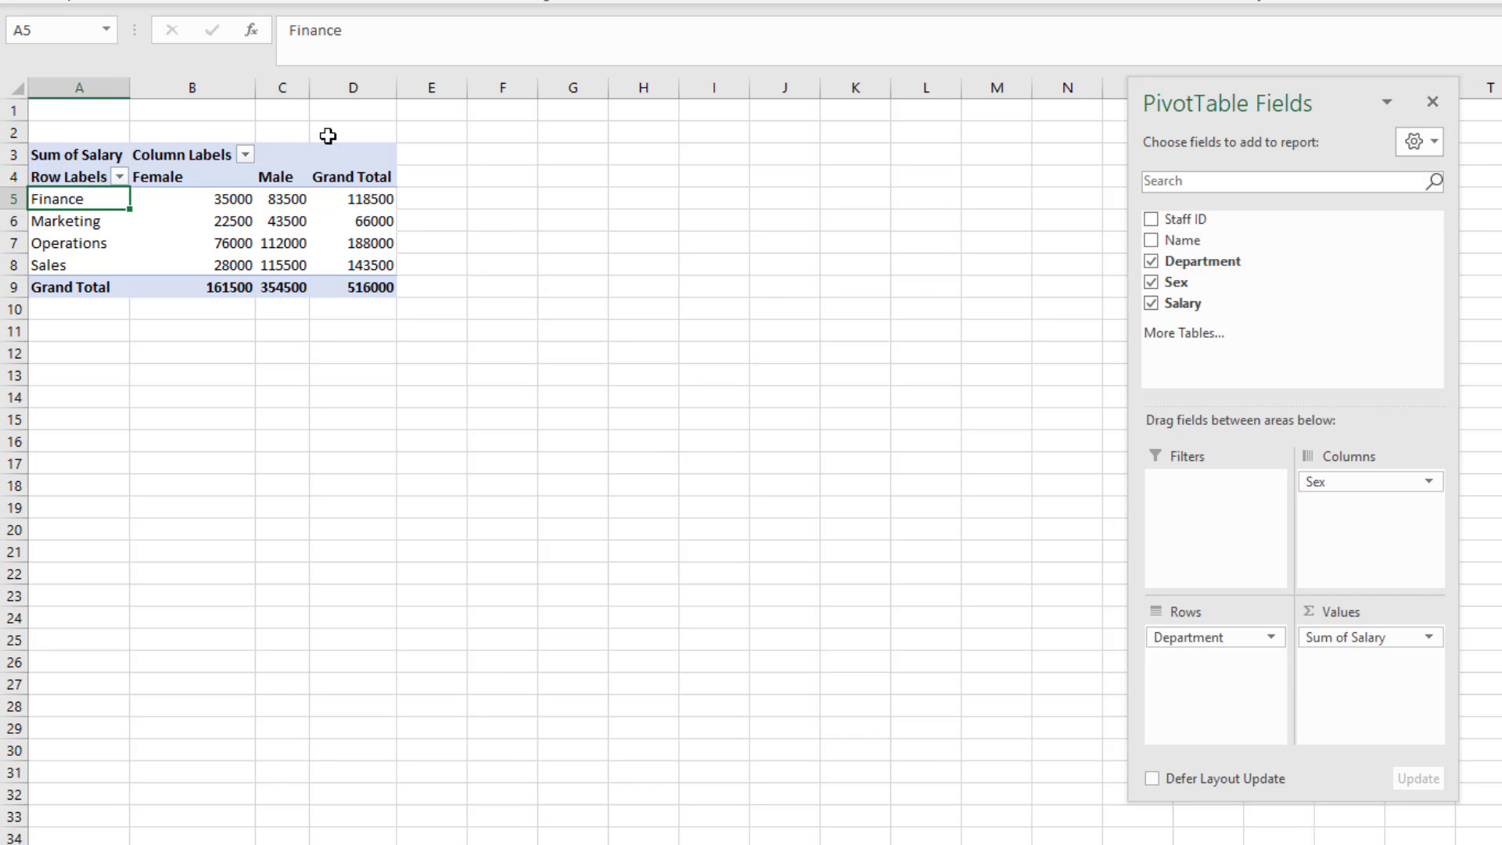
pyautogui.press('Right')
pyautogui.press('Right')
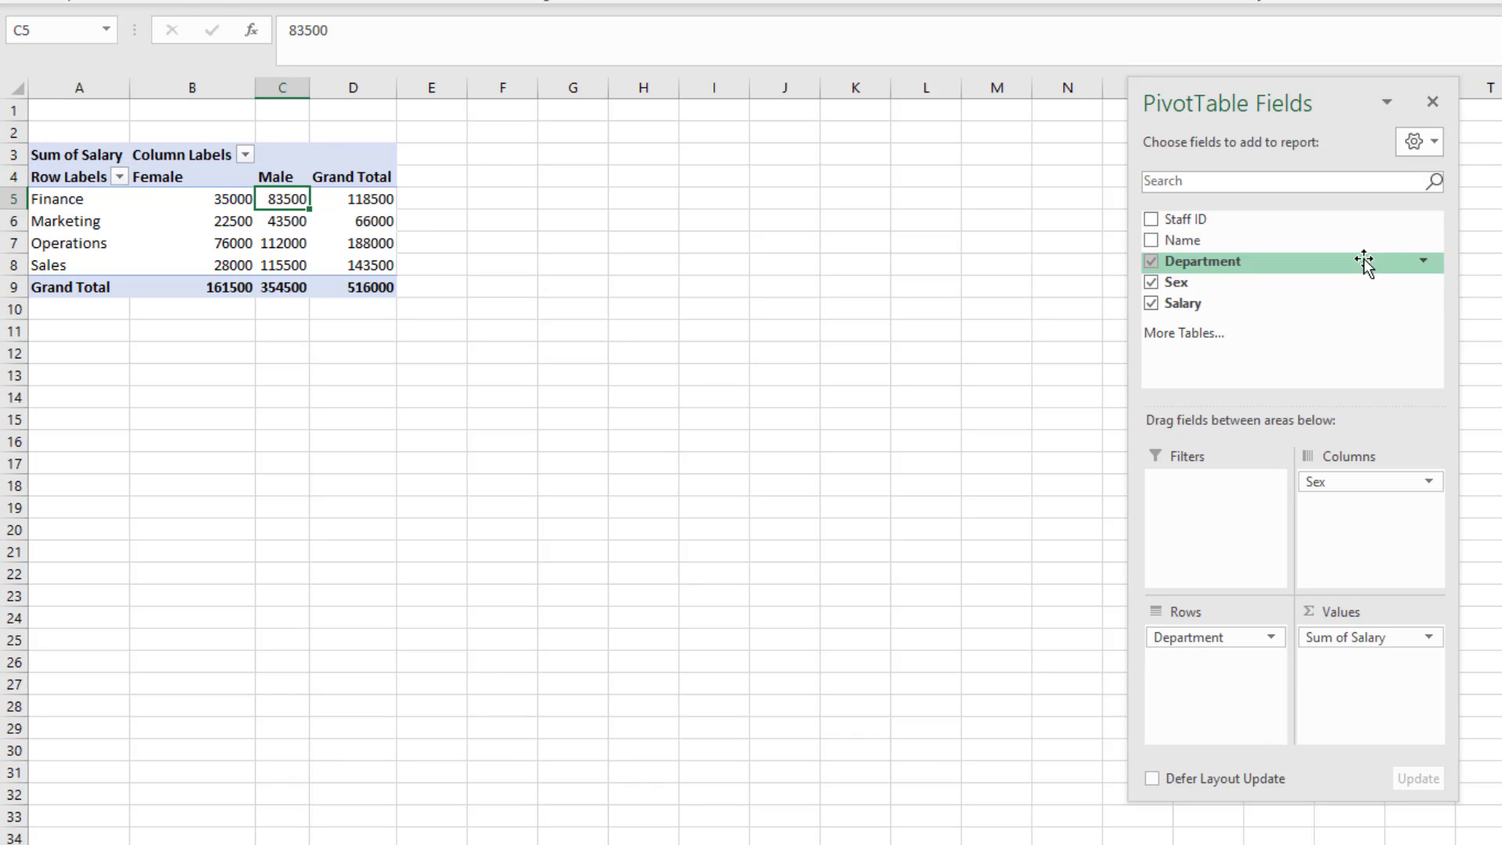
pyautogui.moveTo(1334, 485); pyautogui.dragTo(1319, 523)
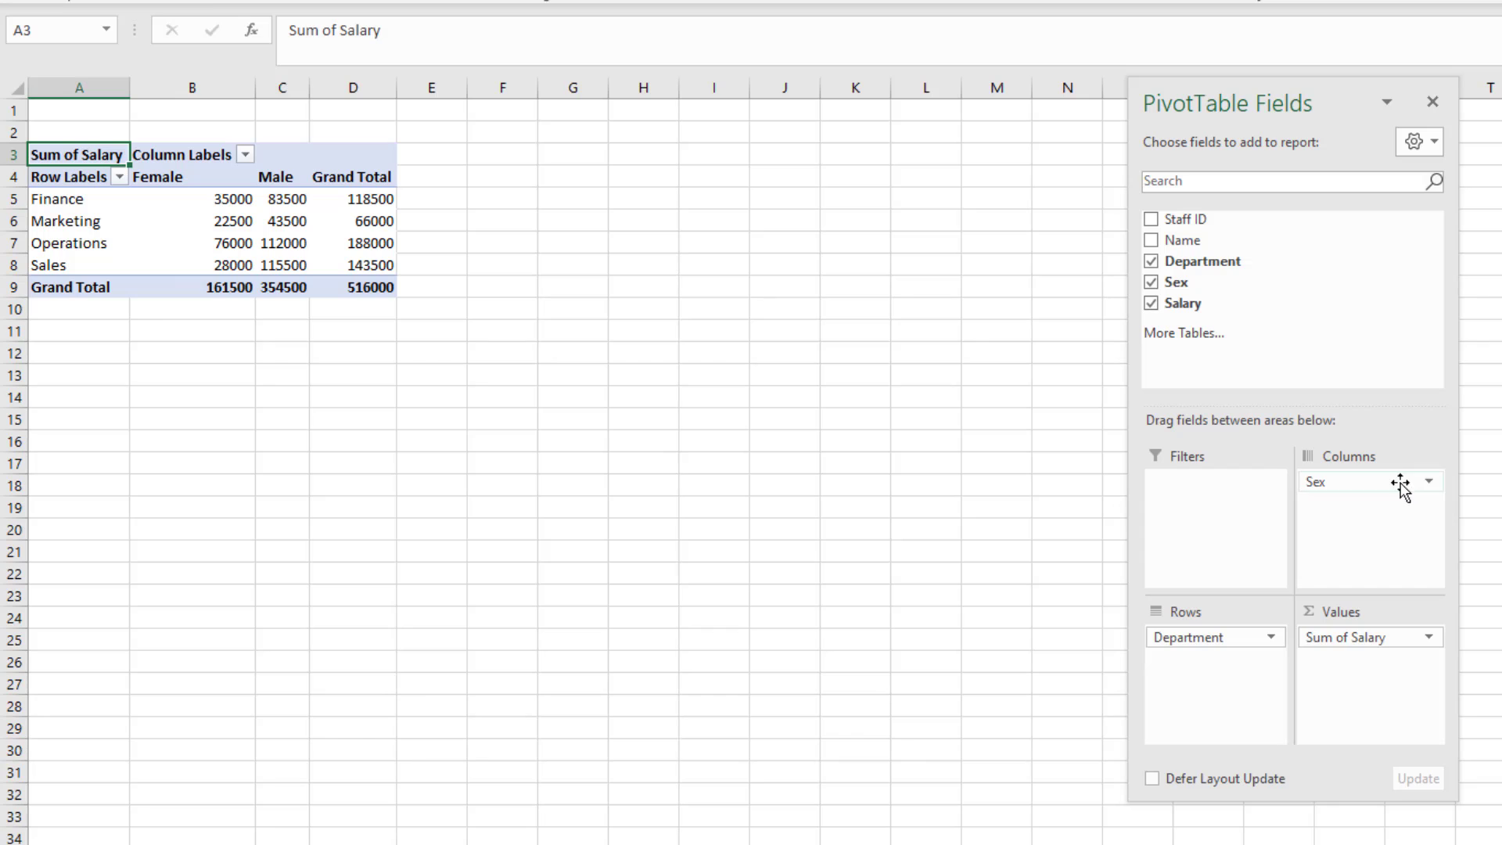
# - Move Sex back beneath Department in the rows, add Name below it, and check the Finance breakdown
pyautogui.moveTo(1385, 480); pyautogui.dragTo(1269, 669)
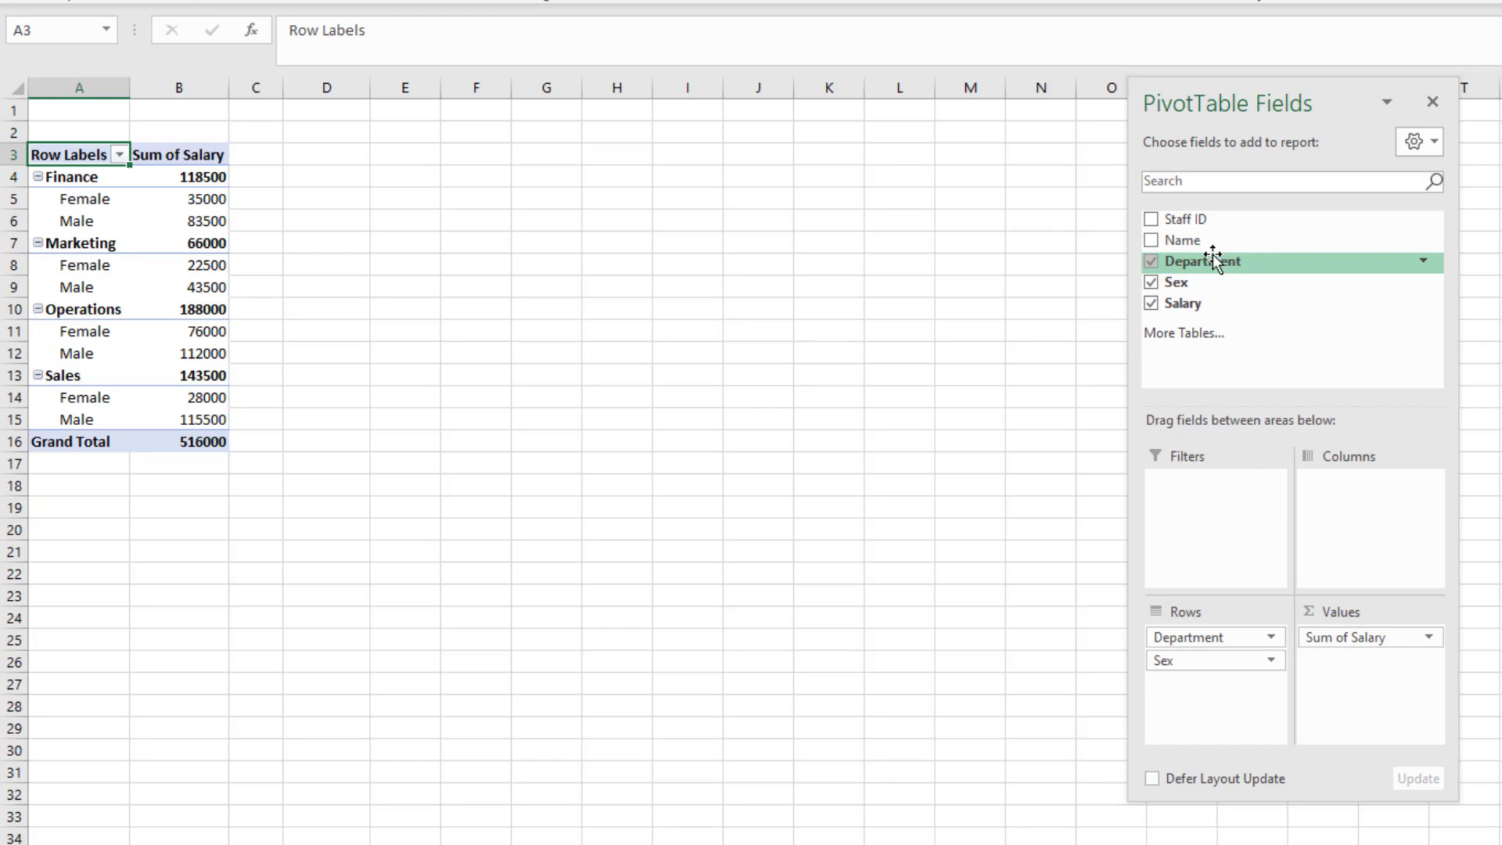
pyautogui.moveTo(1174, 242); pyautogui.dragTo(1244, 682)
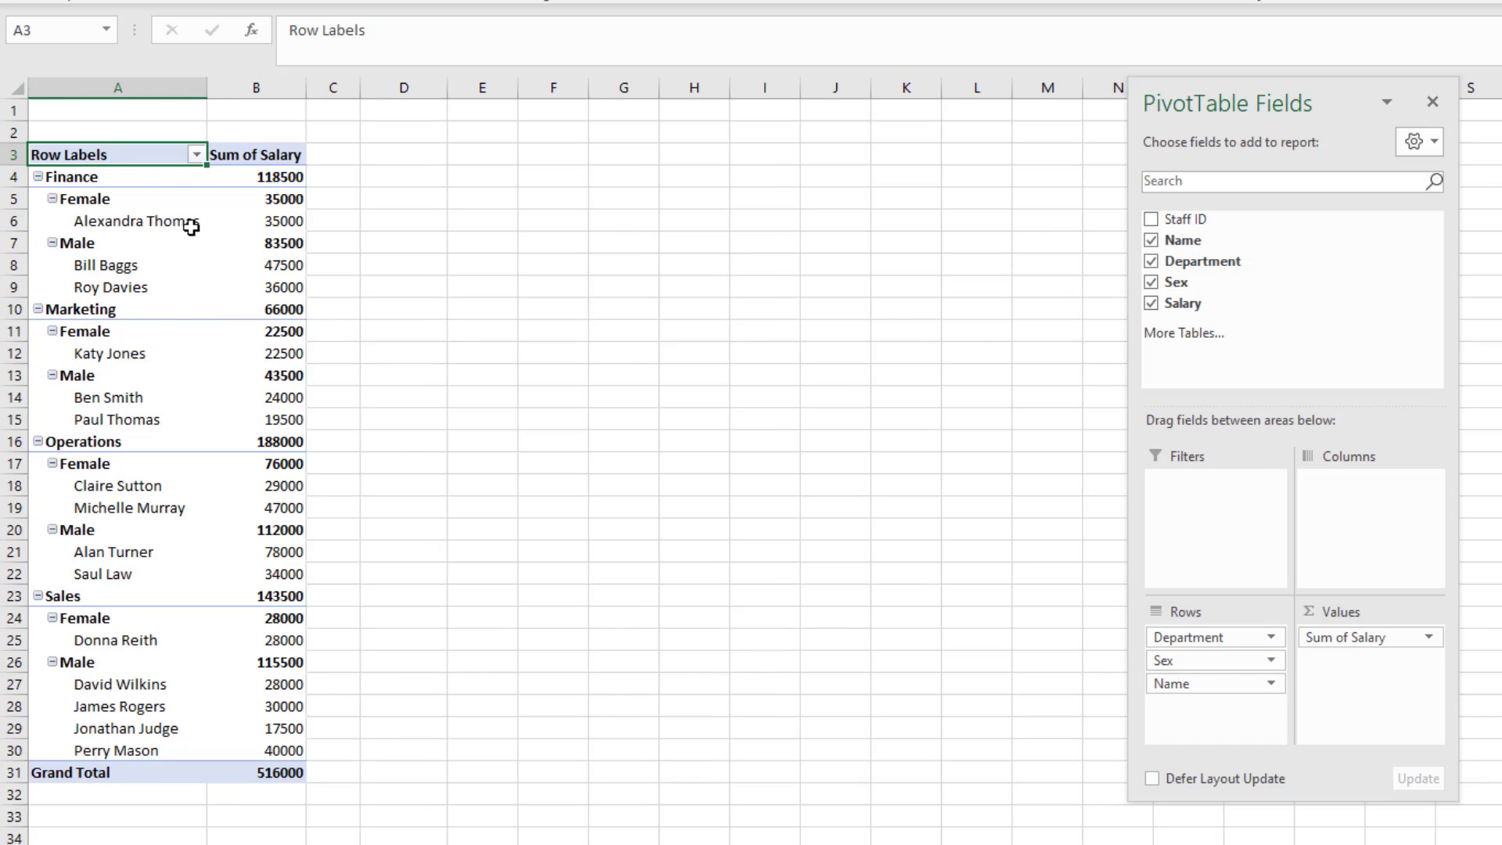
pyautogui.click(71, 179)
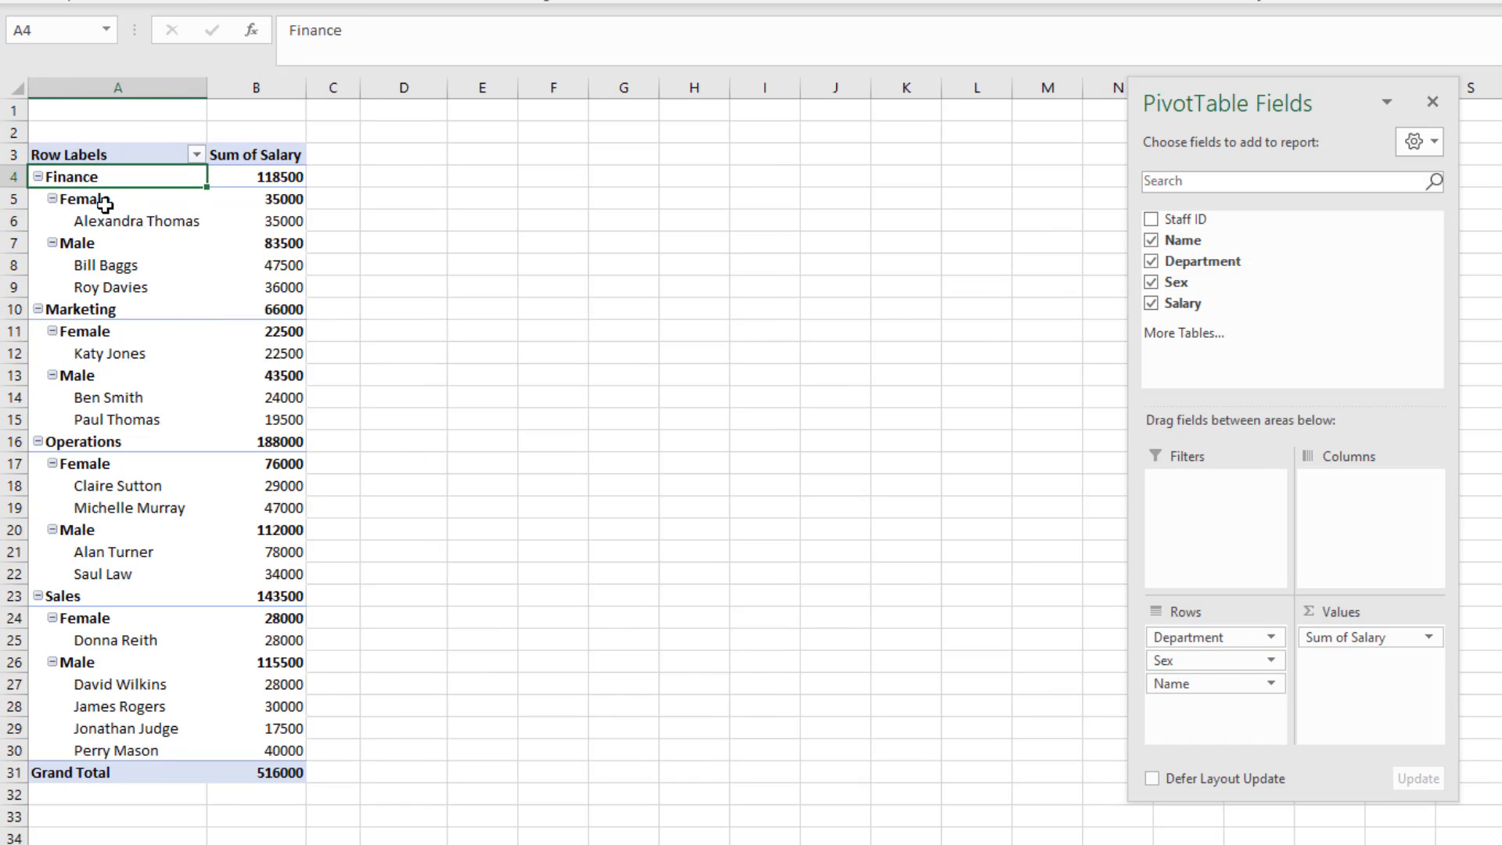
pyautogui.click(105, 202)
pyautogui.click(125, 222)
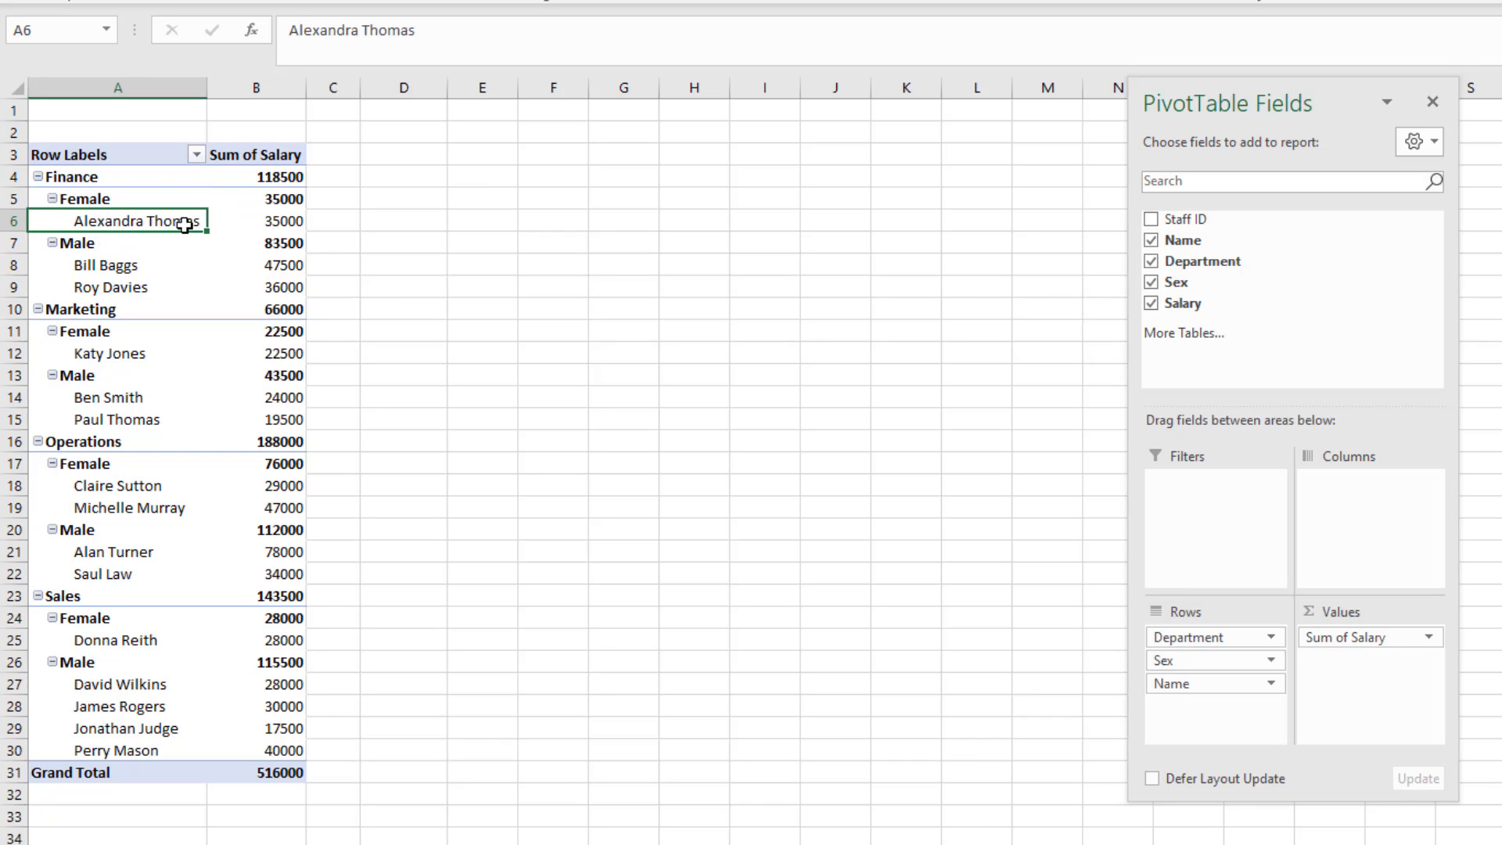
pyautogui.click(286, 222)
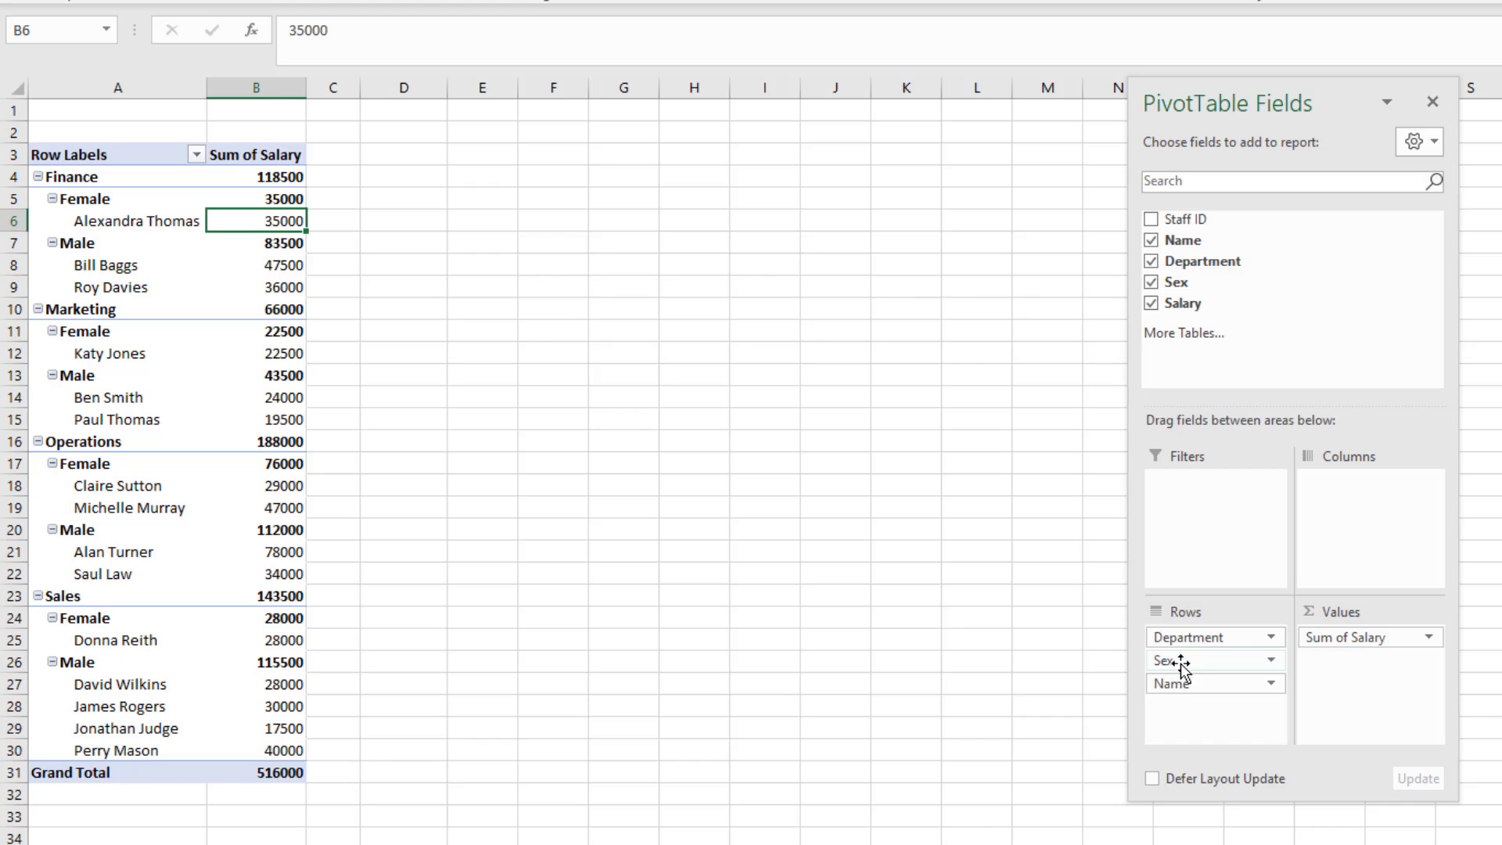
# - Move the Sex field from the rows to the columns, check the split by employee, and move it into the filters
pyautogui.moveTo(1183, 667); pyautogui.dragTo(1375, 556)
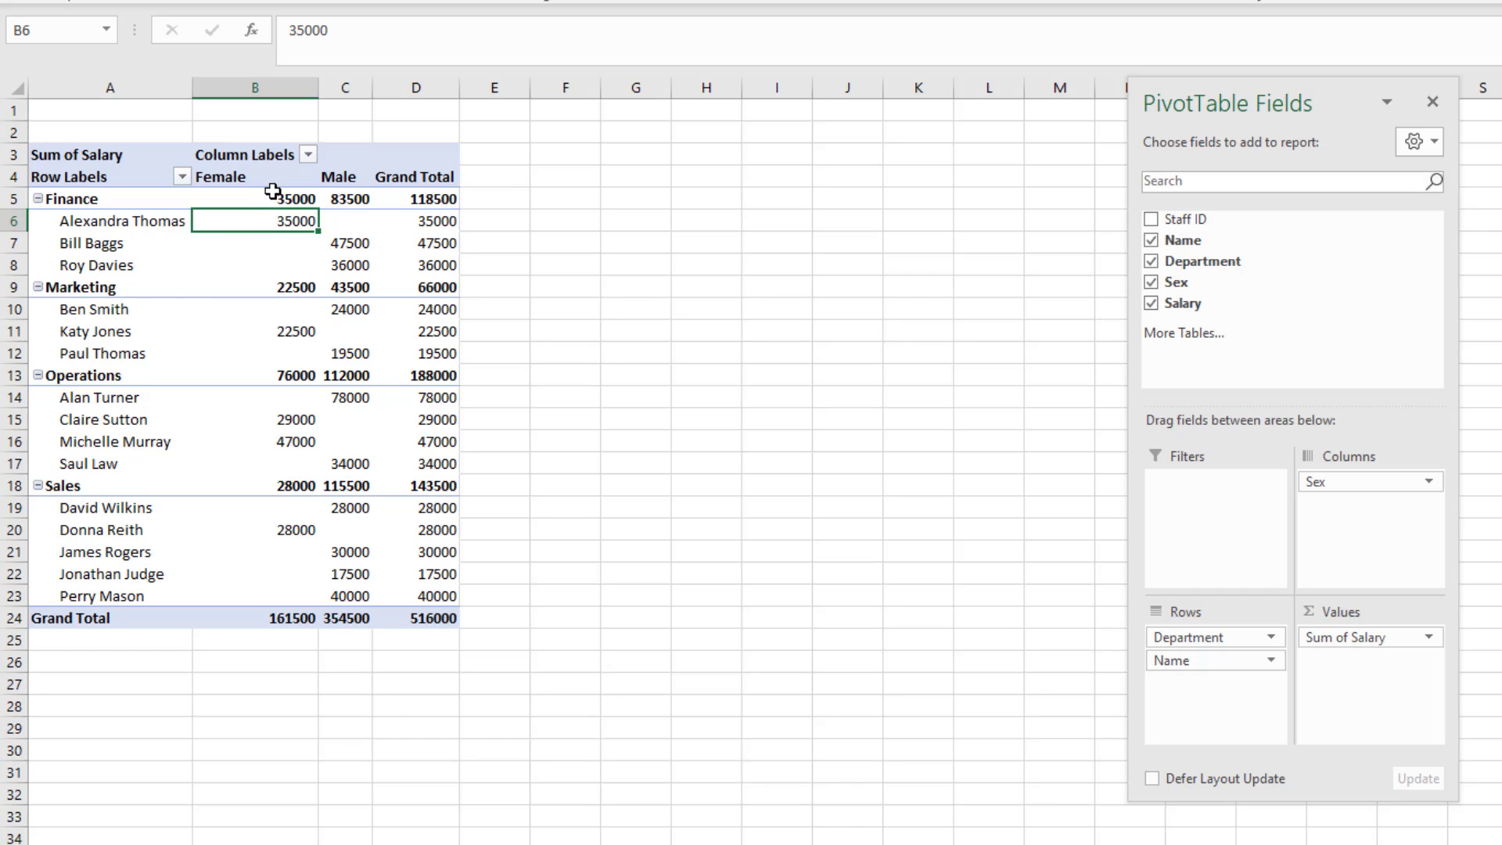
pyautogui.click(280, 335)
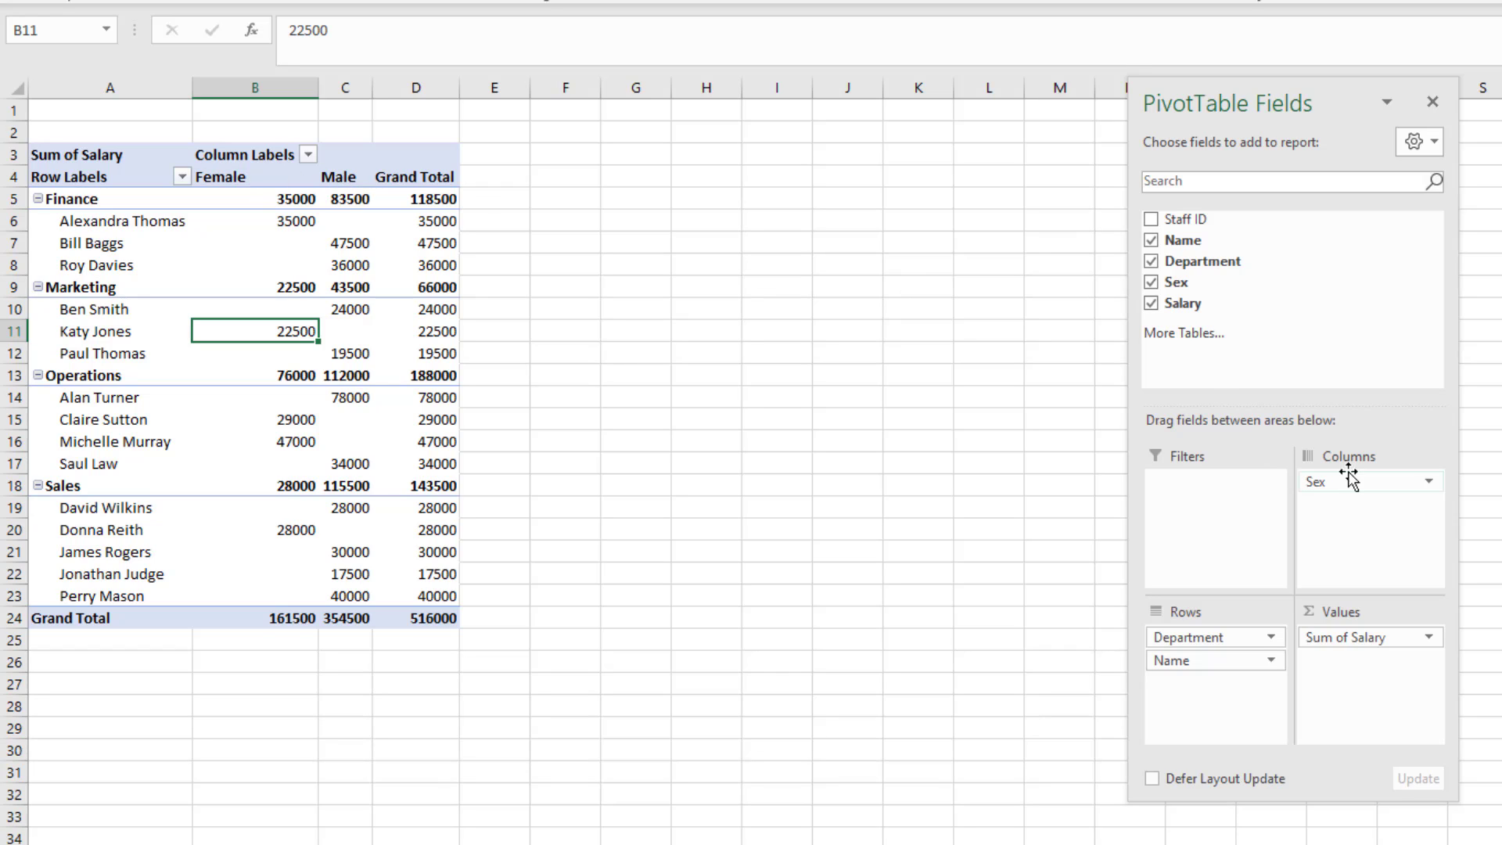
pyautogui.moveTo(1369, 484); pyautogui.dragTo(1249, 489)
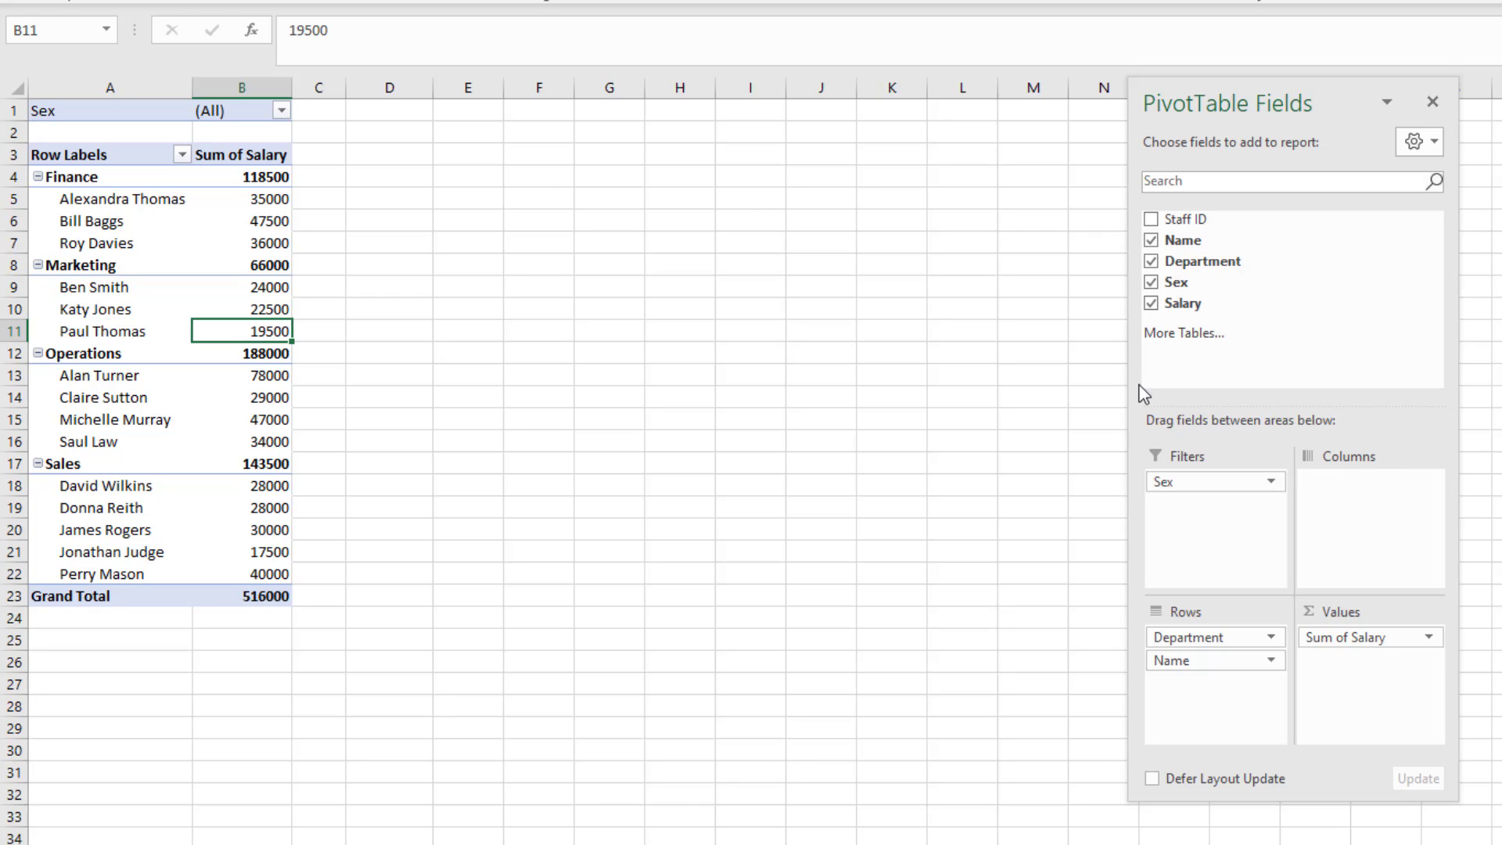
# - Filter the PivotTable by Sex, first to Female and then to Male
pyautogui.click(281, 112)
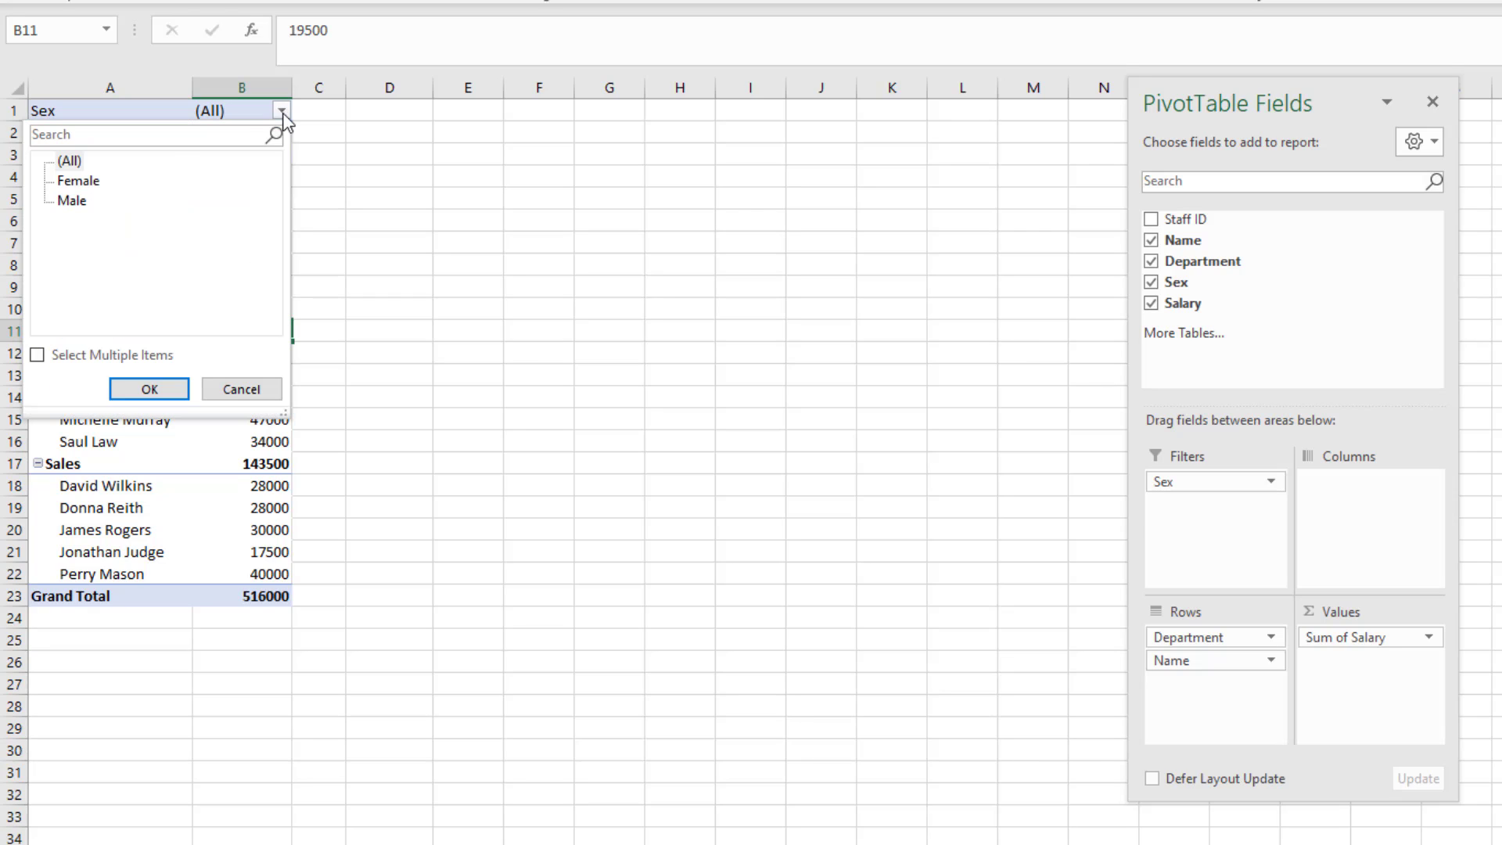
pyautogui.click(78, 182)
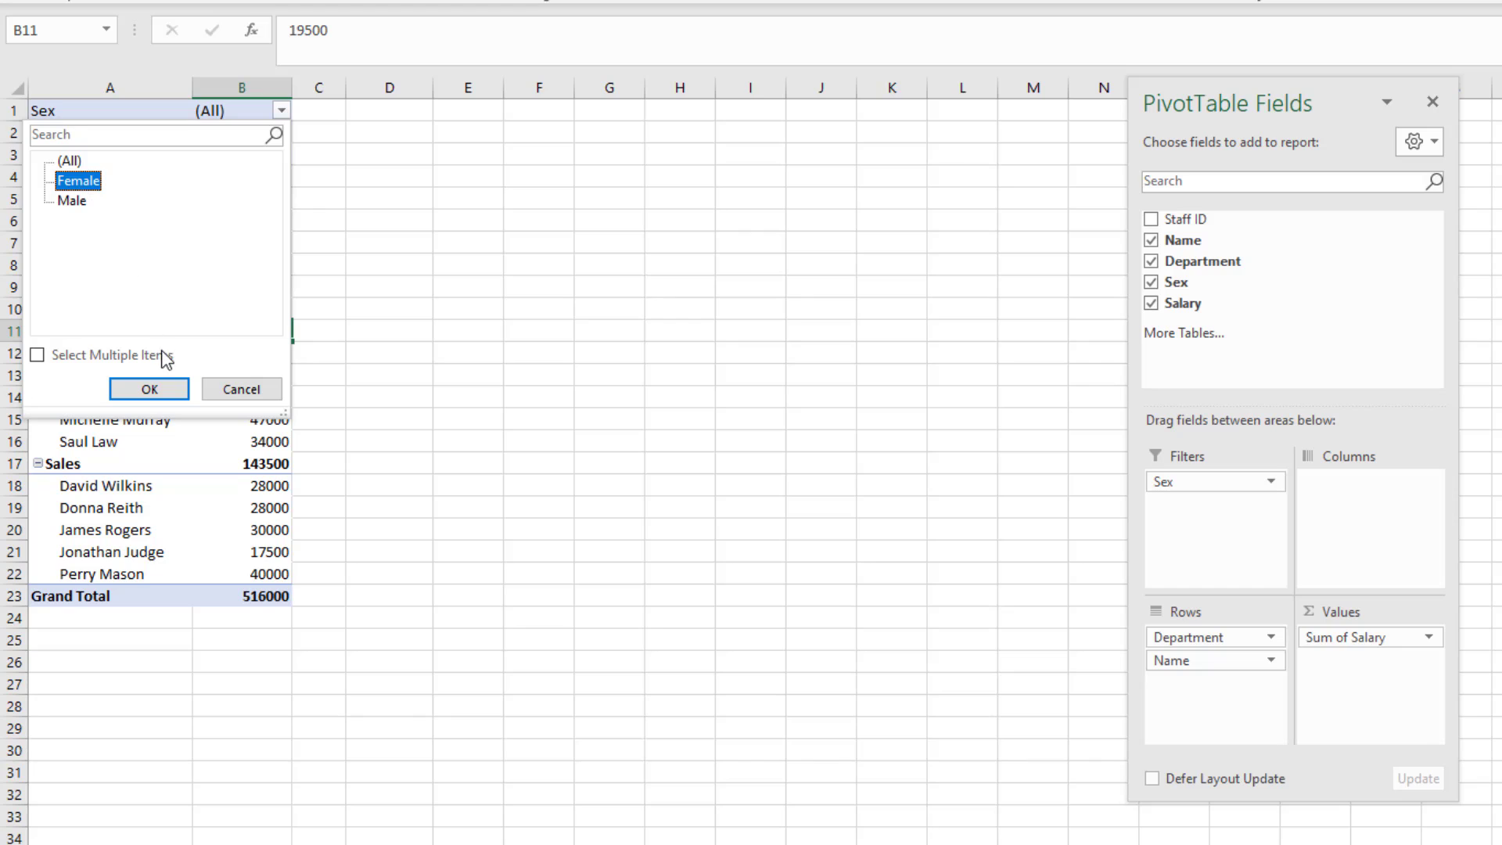
pyautogui.click(167, 389)
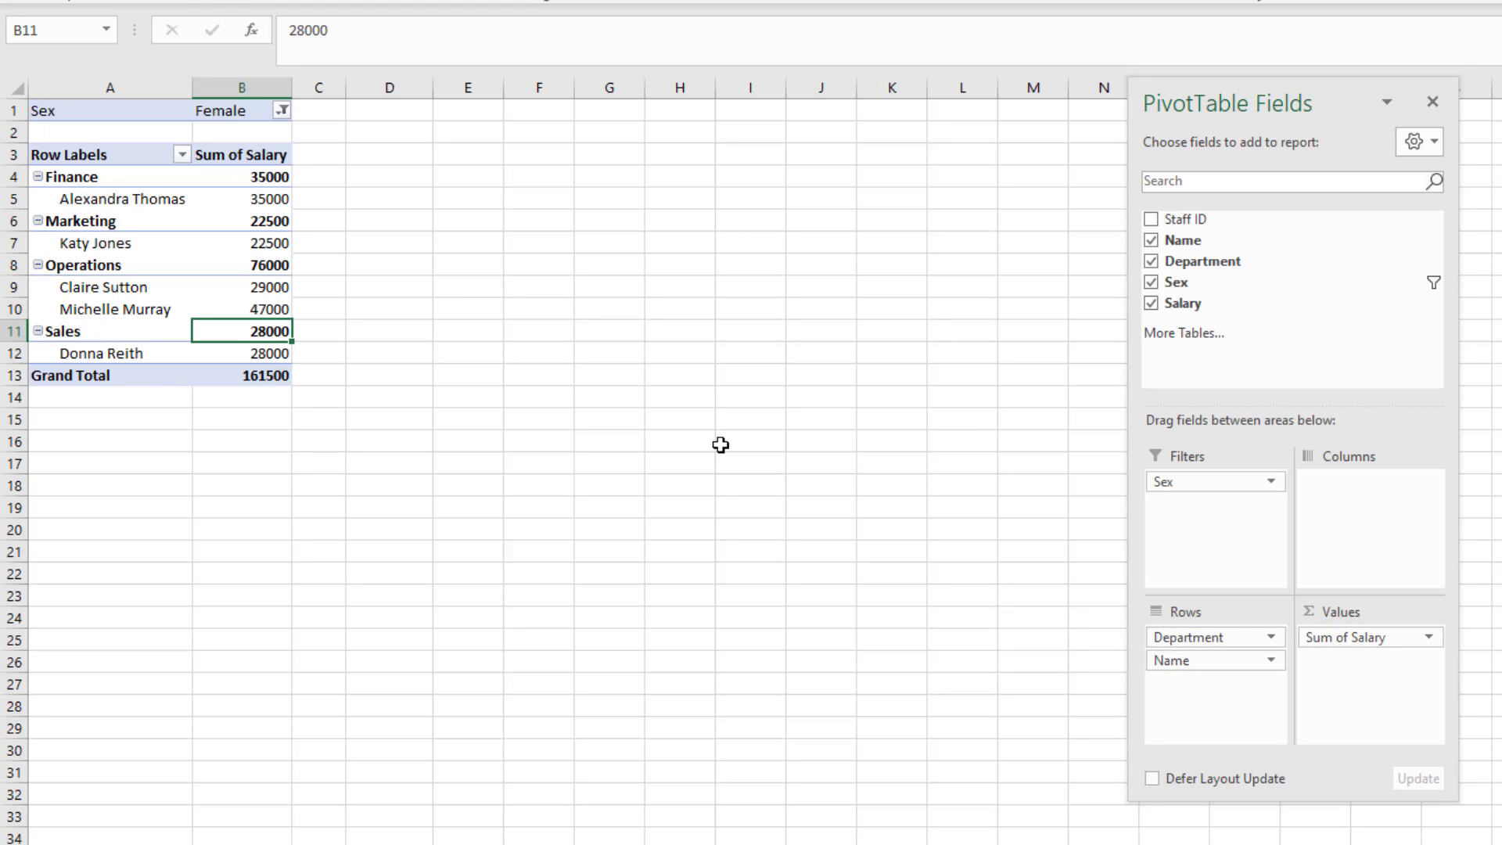
pyautogui.click(283, 111)
pyautogui.click(75, 201)
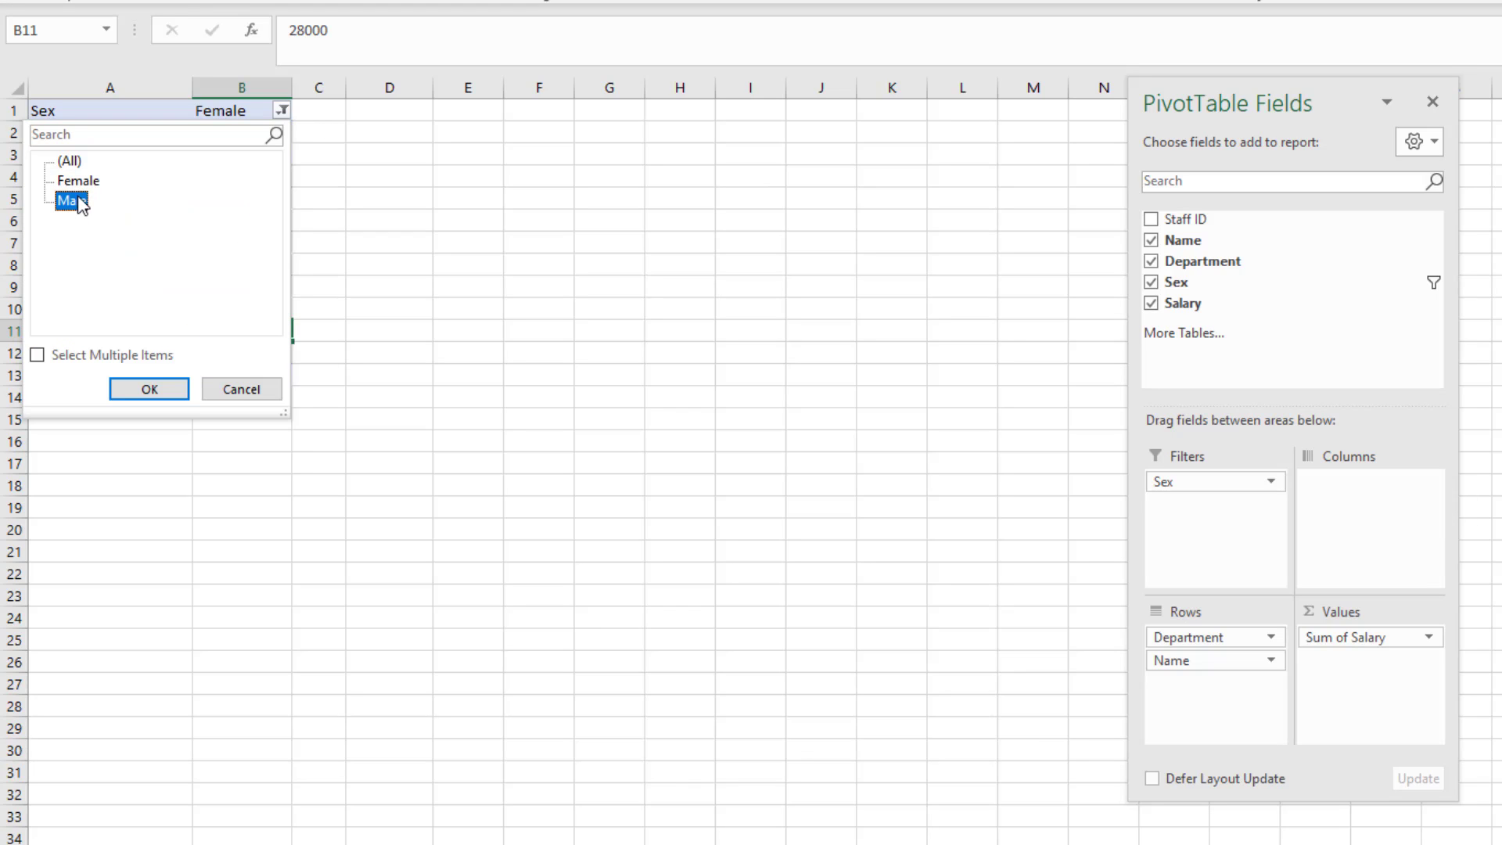
pyautogui.click(149, 390)
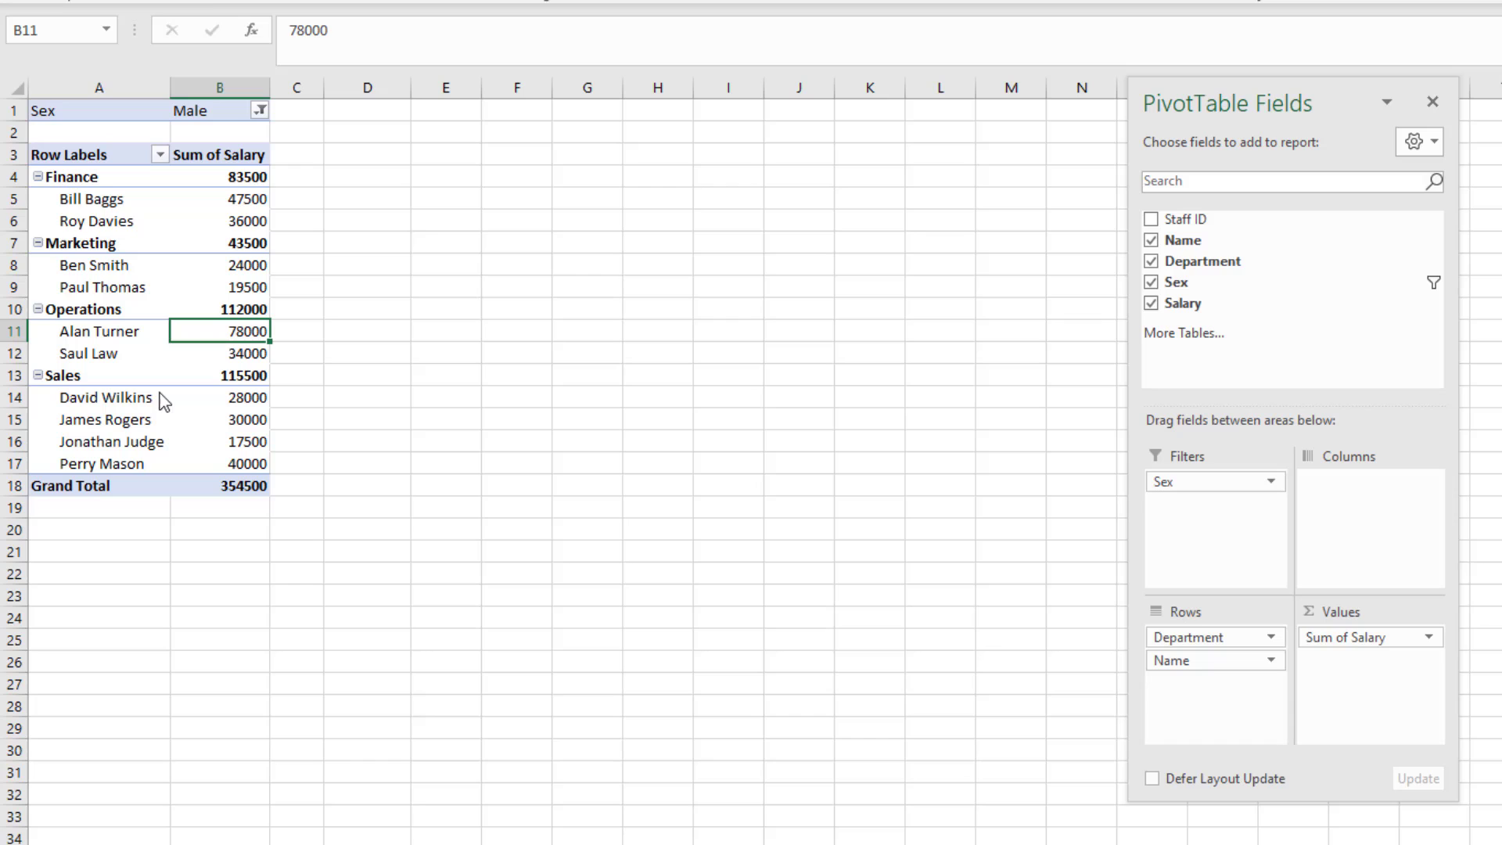
# - Reset the Sex filter to All
pyautogui.click(260, 111)
pyautogui.click(47, 161)
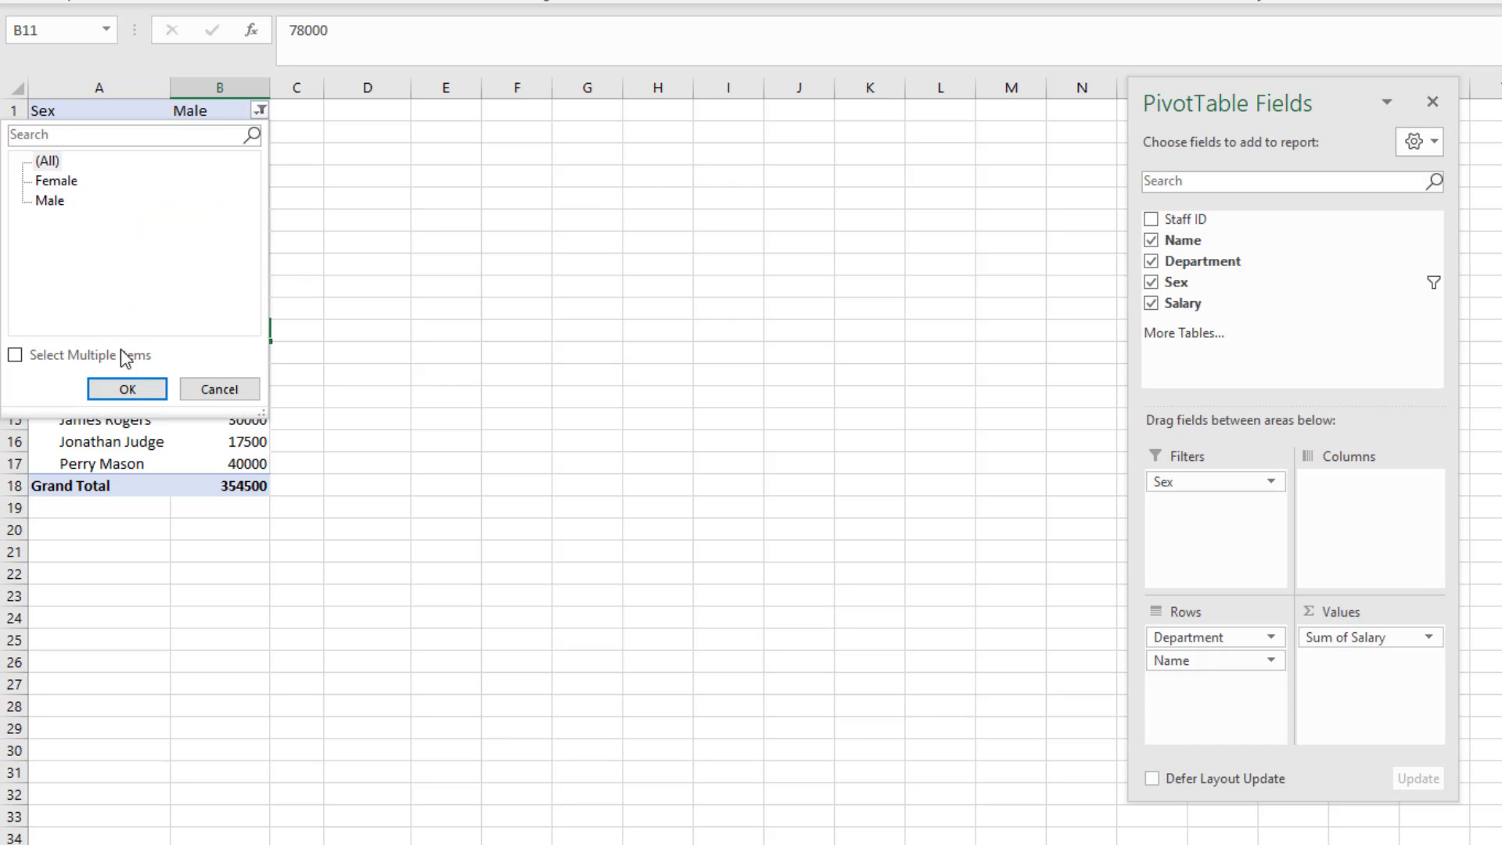
pyautogui.click(131, 392)
# - Allow multiple selections in the Sex filter, toggle the Female and Male items on and off, and apply the filter
pyautogui.click(281, 111)
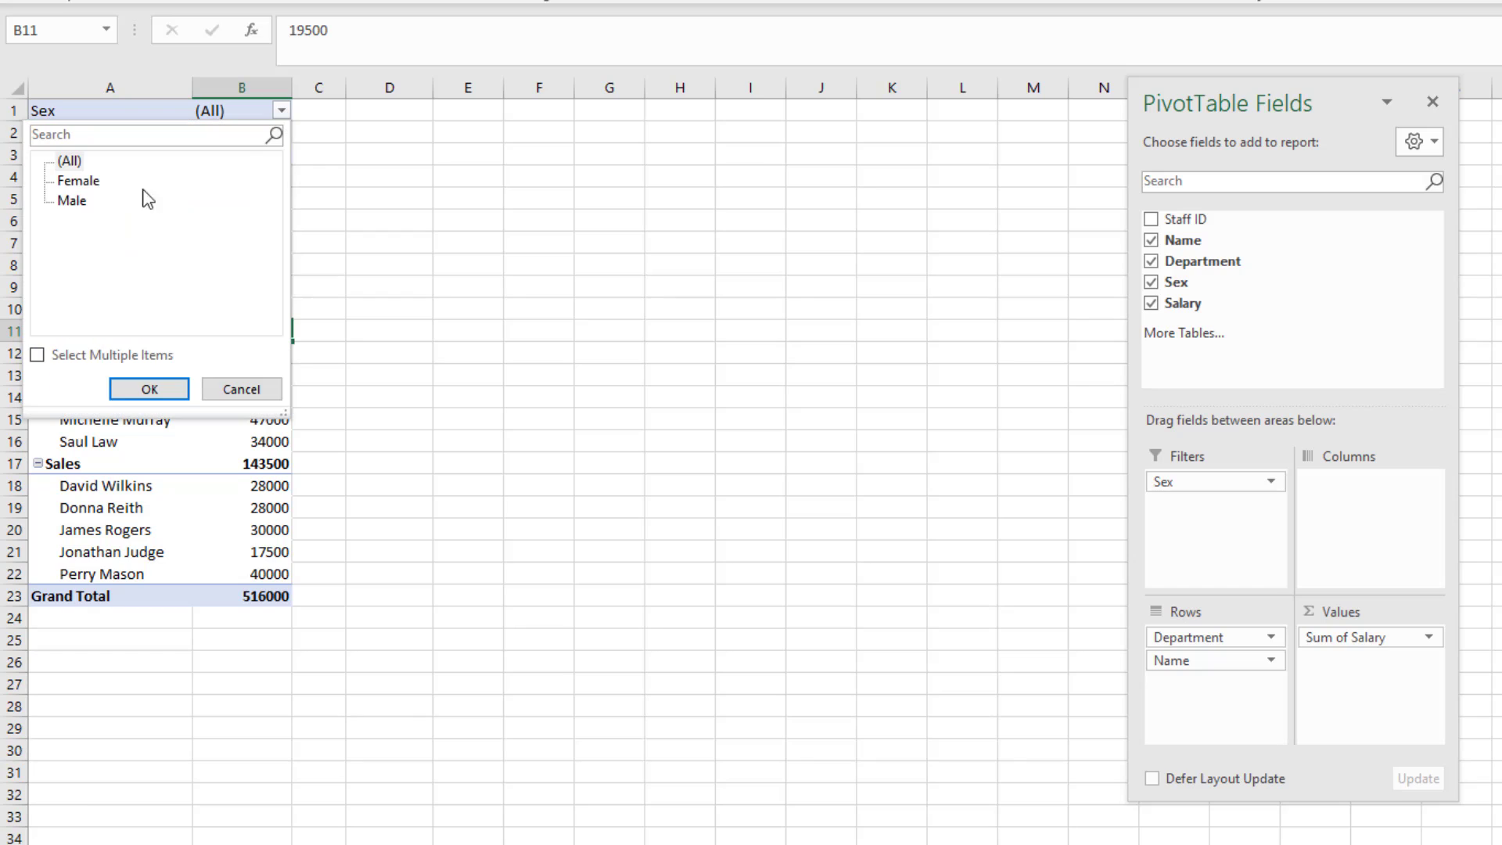
pyautogui.click(40, 357)
pyautogui.click(61, 180)
pyautogui.click(61, 200)
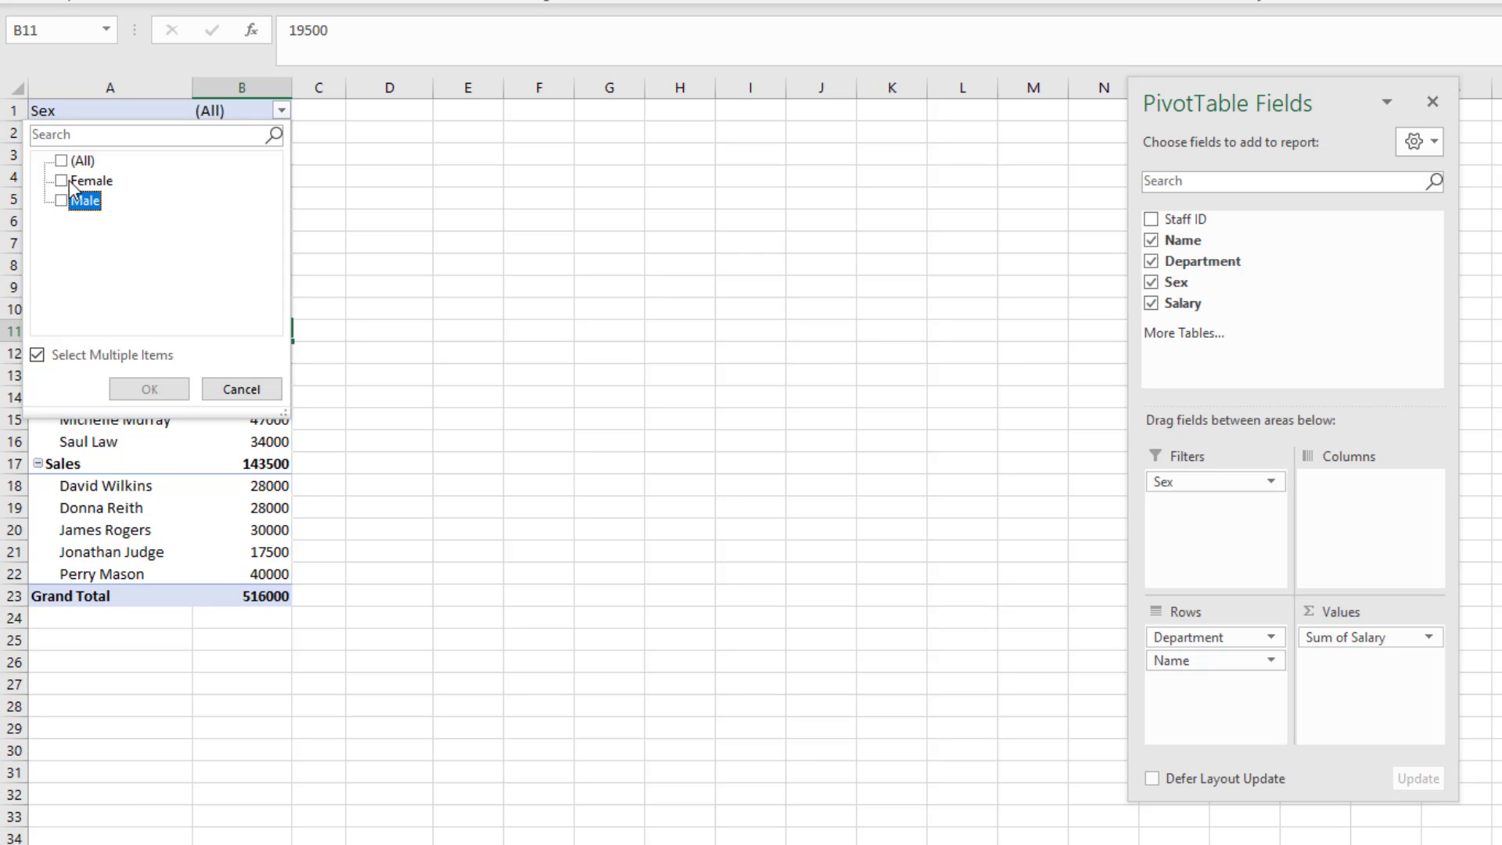
pyautogui.click(69, 182)
pyautogui.click(62, 200)
pyautogui.click(65, 181)
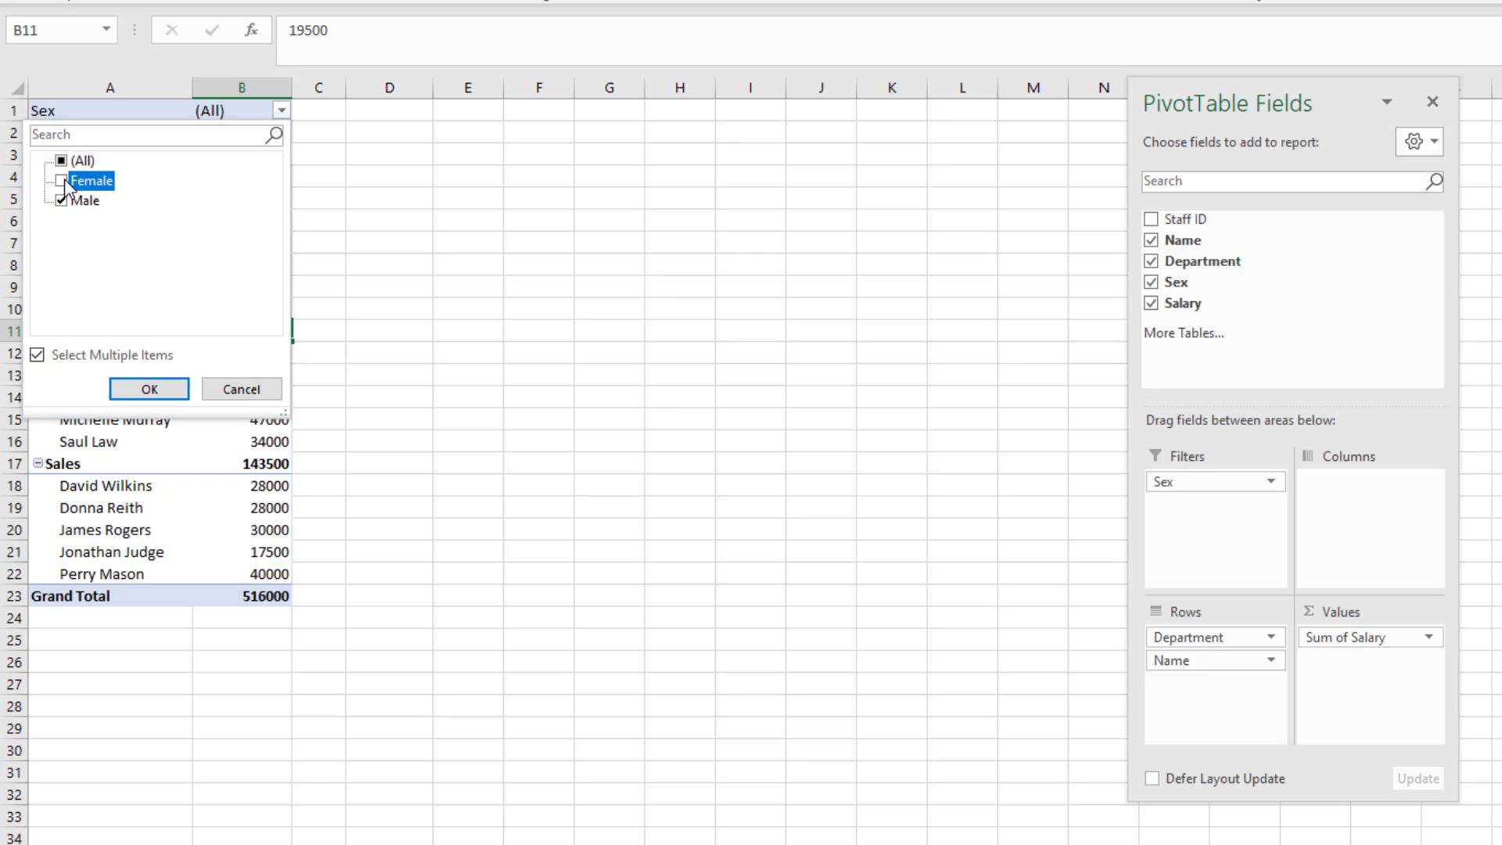
pyautogui.click(165, 391)
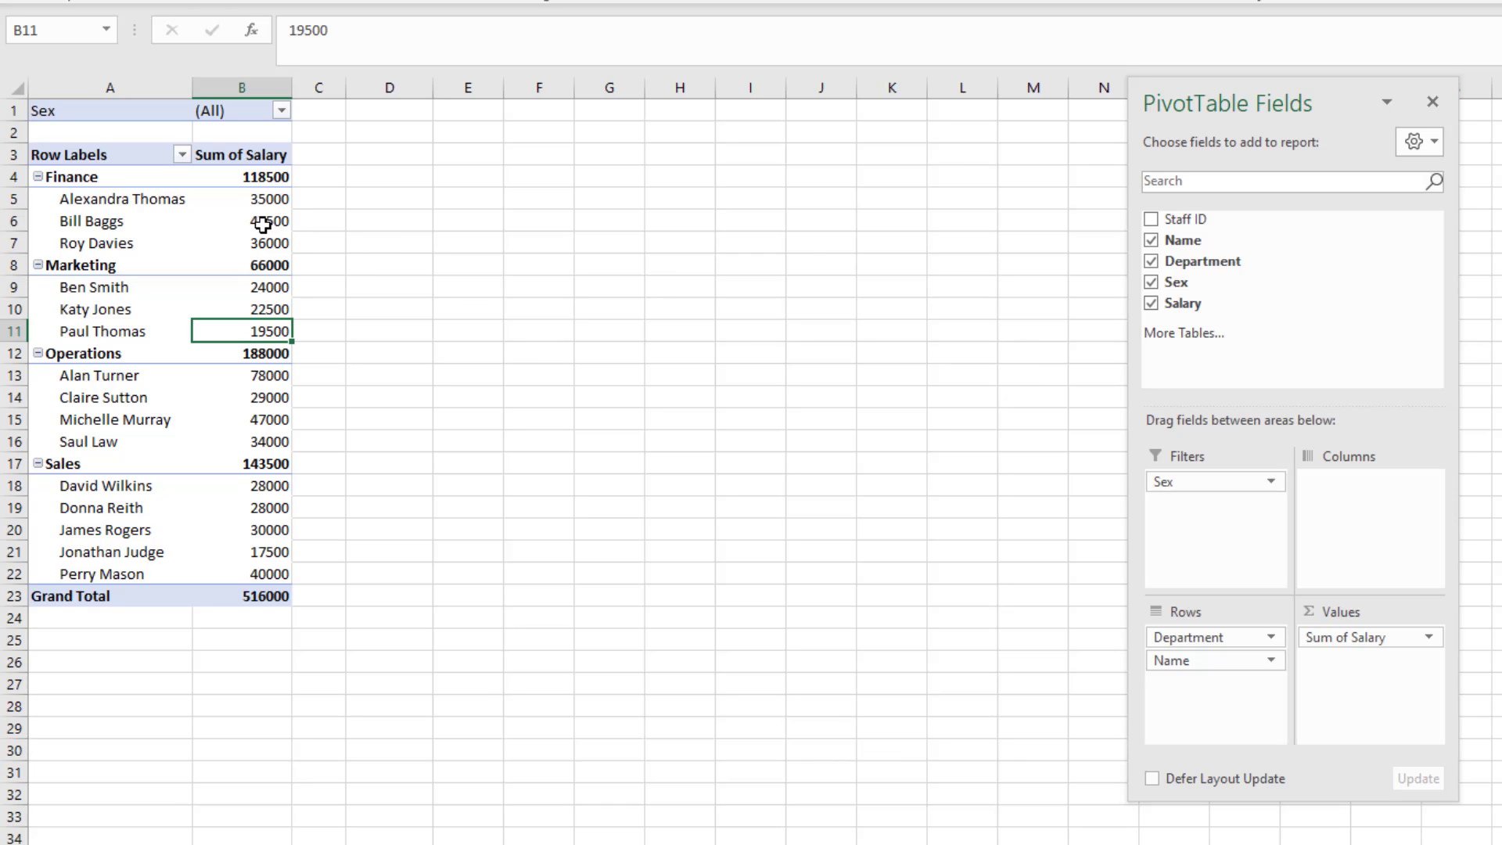
# - Remove the Name field from the PivotTable's rows and return to the Finance SUMIF total in D19 of Sheet1
pyautogui.moveTo(1223, 661); pyautogui.dragTo(875, 617)
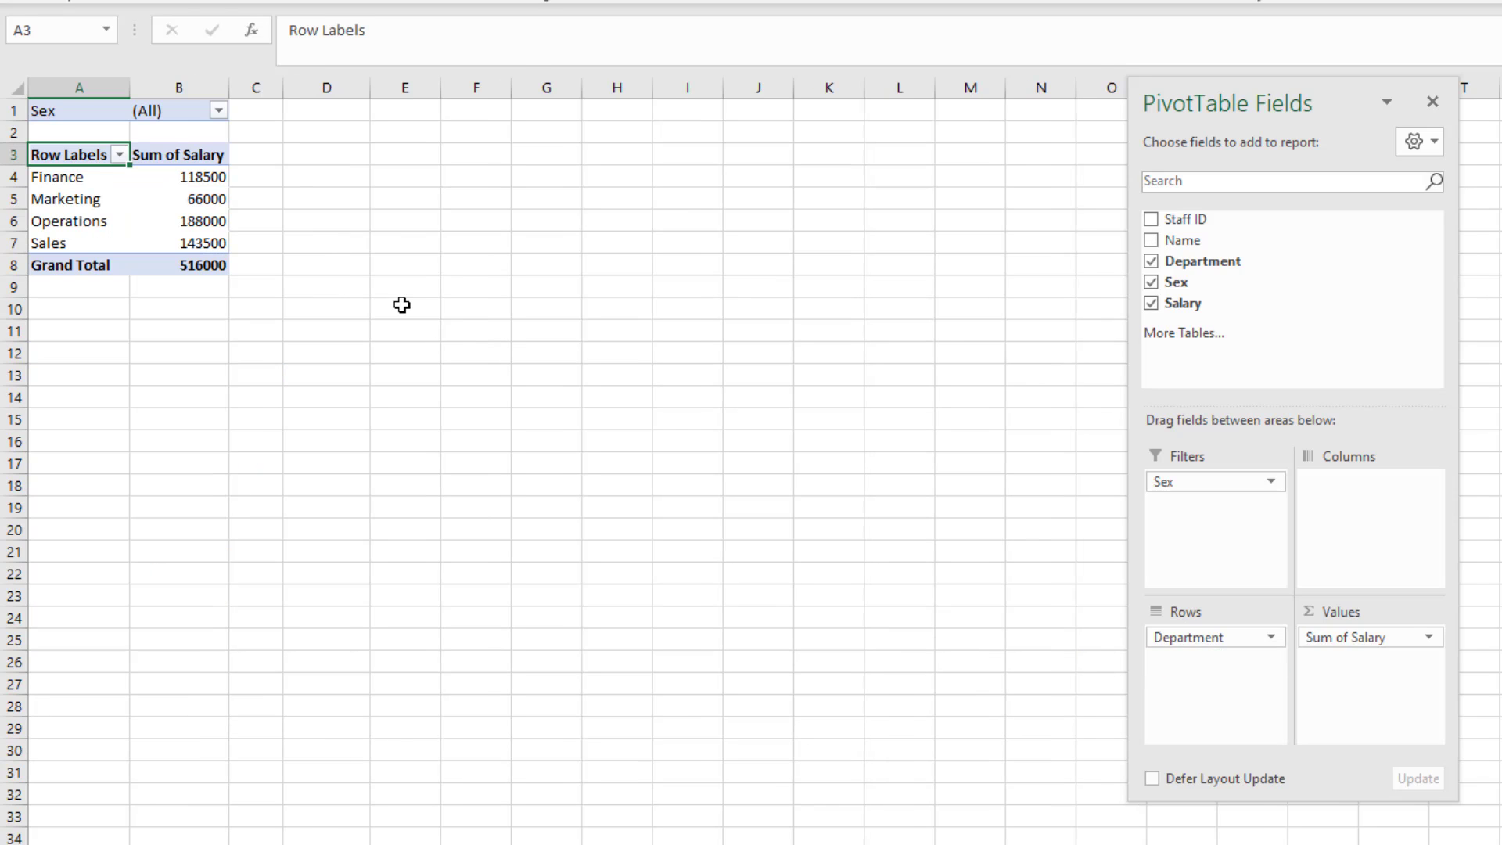
pyautogui.click(208, 197)
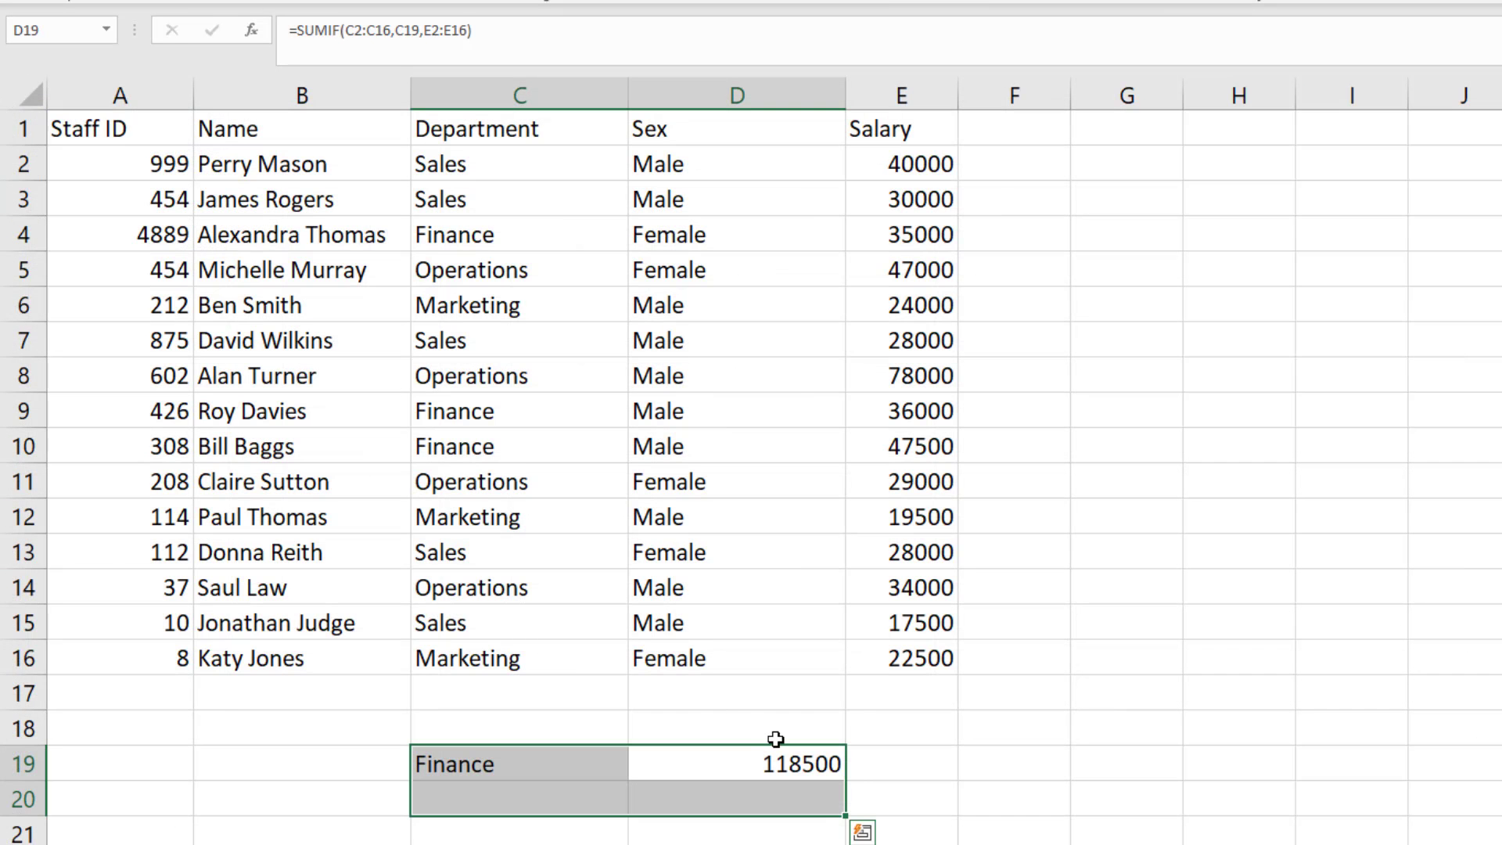
pyautogui.click(775, 738)
pyautogui.click(770, 764)
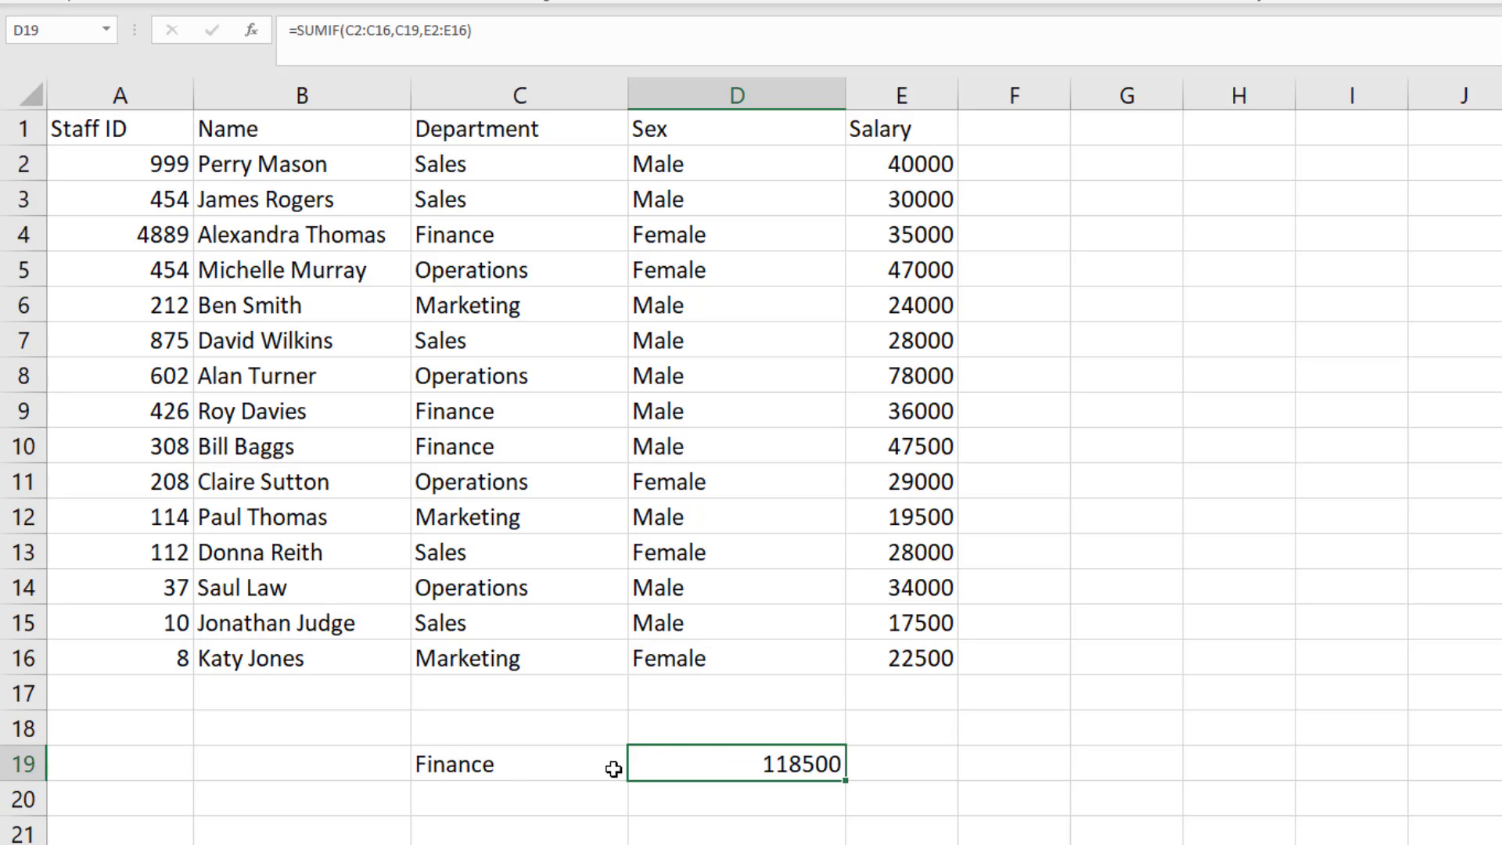
pyautogui.click(590, 785)
pyautogui.write('=')
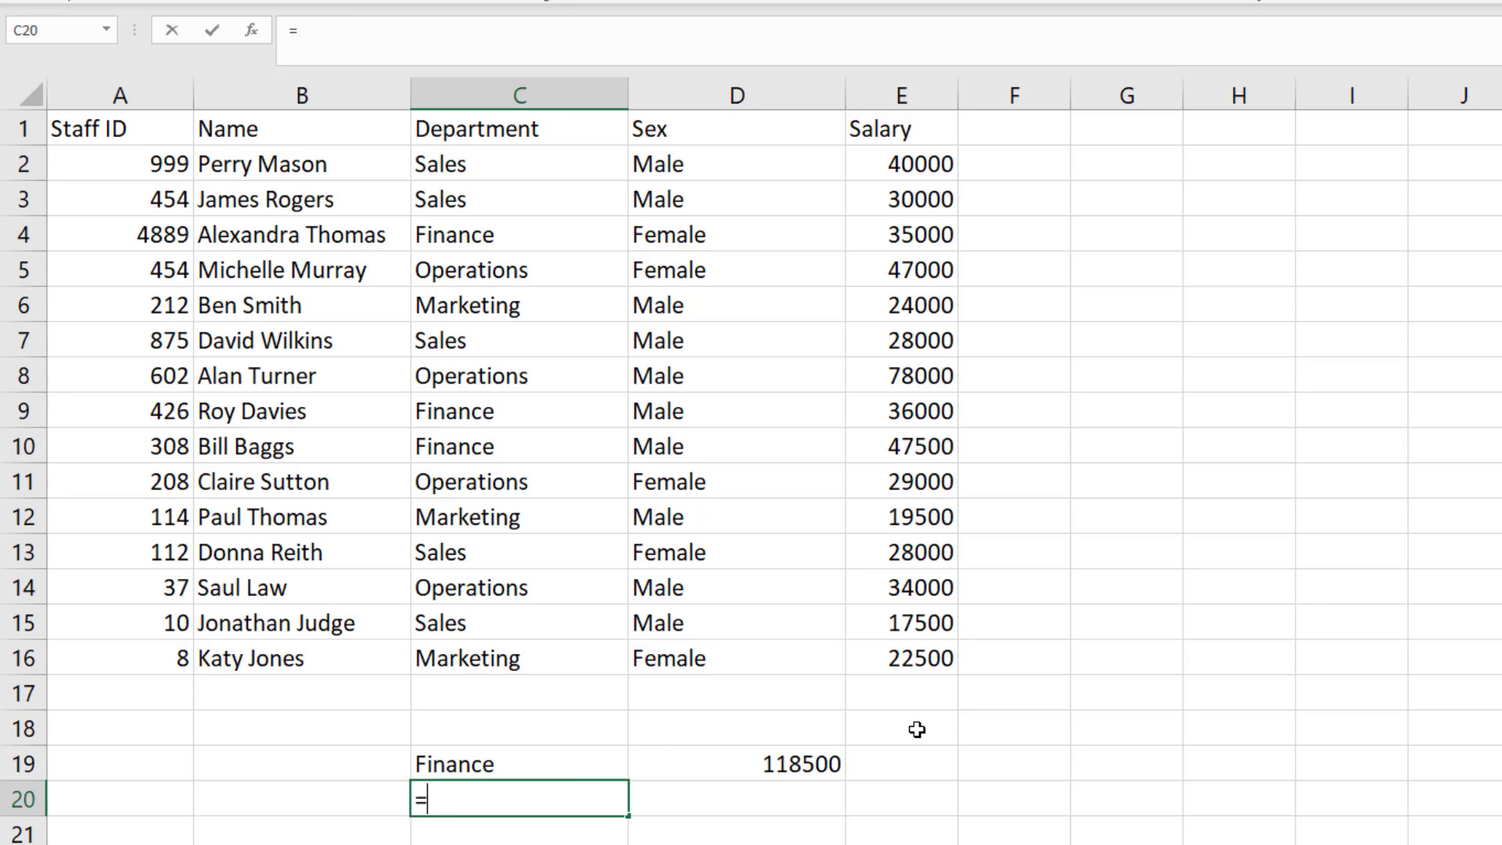
pyautogui.write('c')
pyautogui.press('Escape')
# - Count the Finance staff in D20 with =COUNTIF(C2:C16,C19)
pyautogui.press('Right')
pyautogui.write('=')
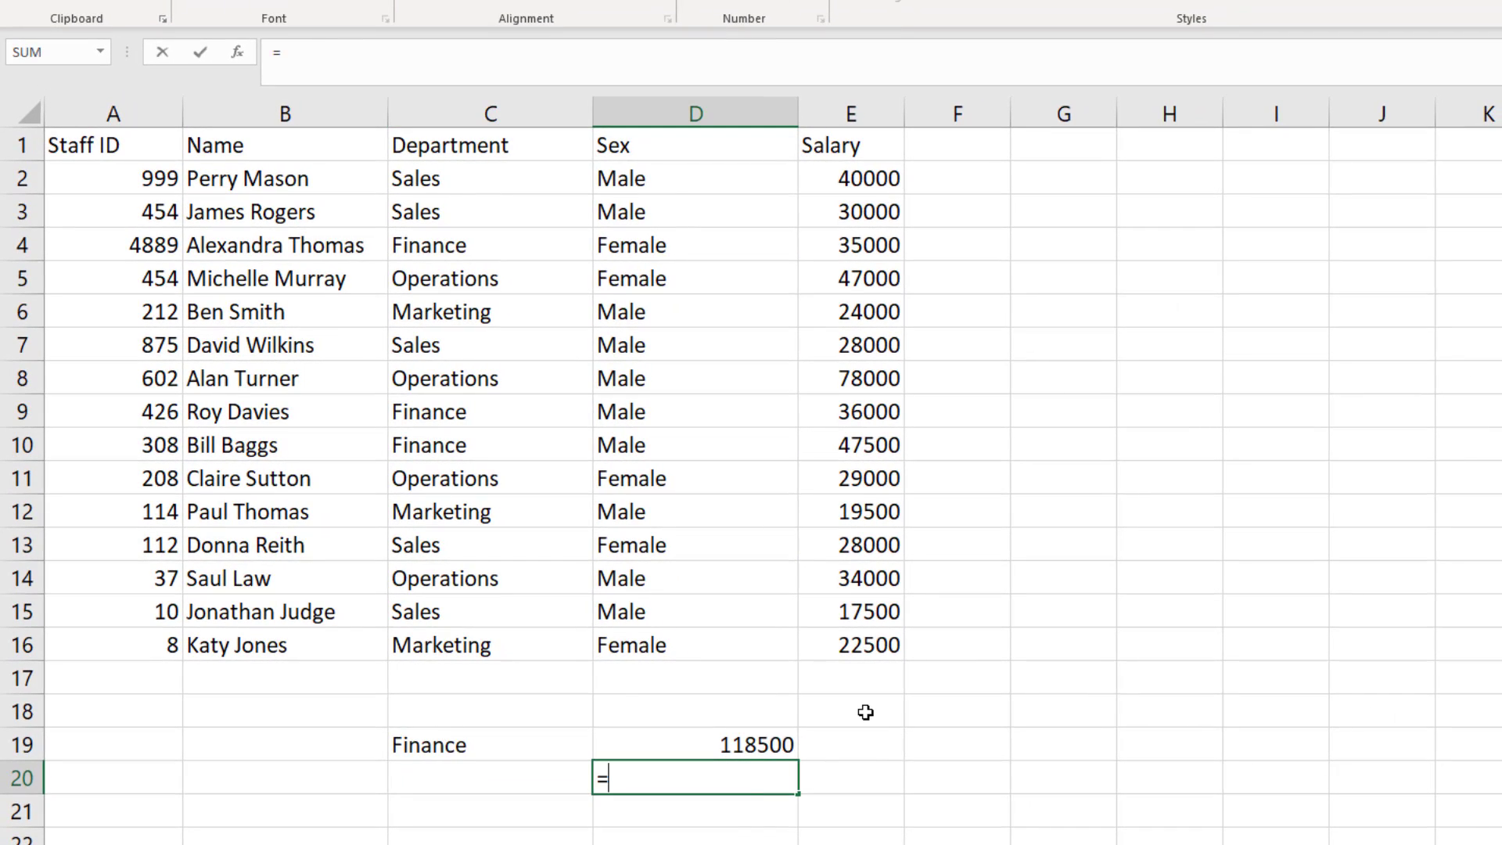
pyautogui.write('countif(')
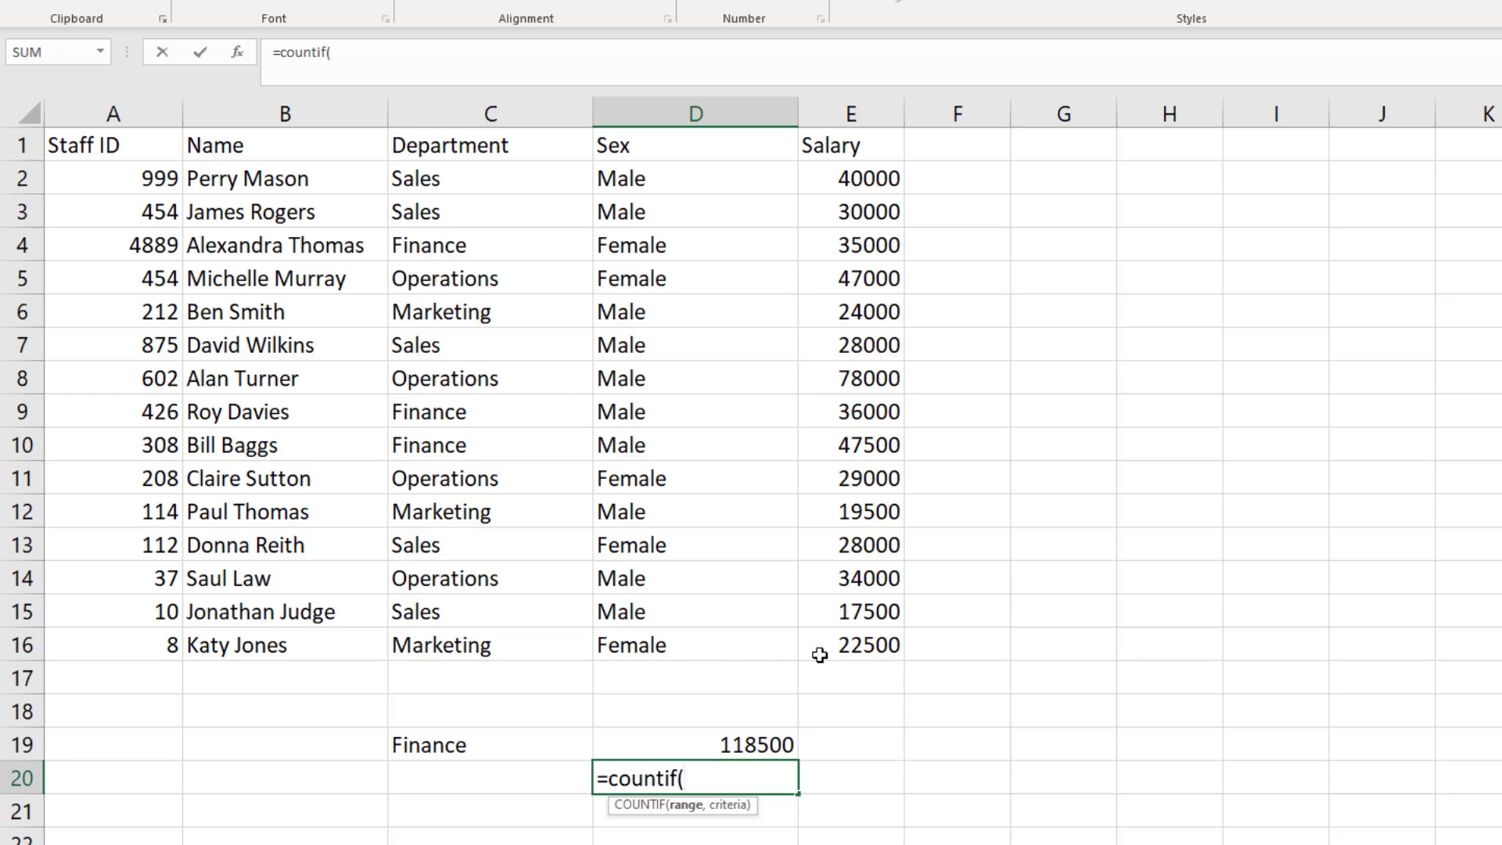
pyautogui.moveTo(476, 185); pyautogui.dragTo(496, 641)
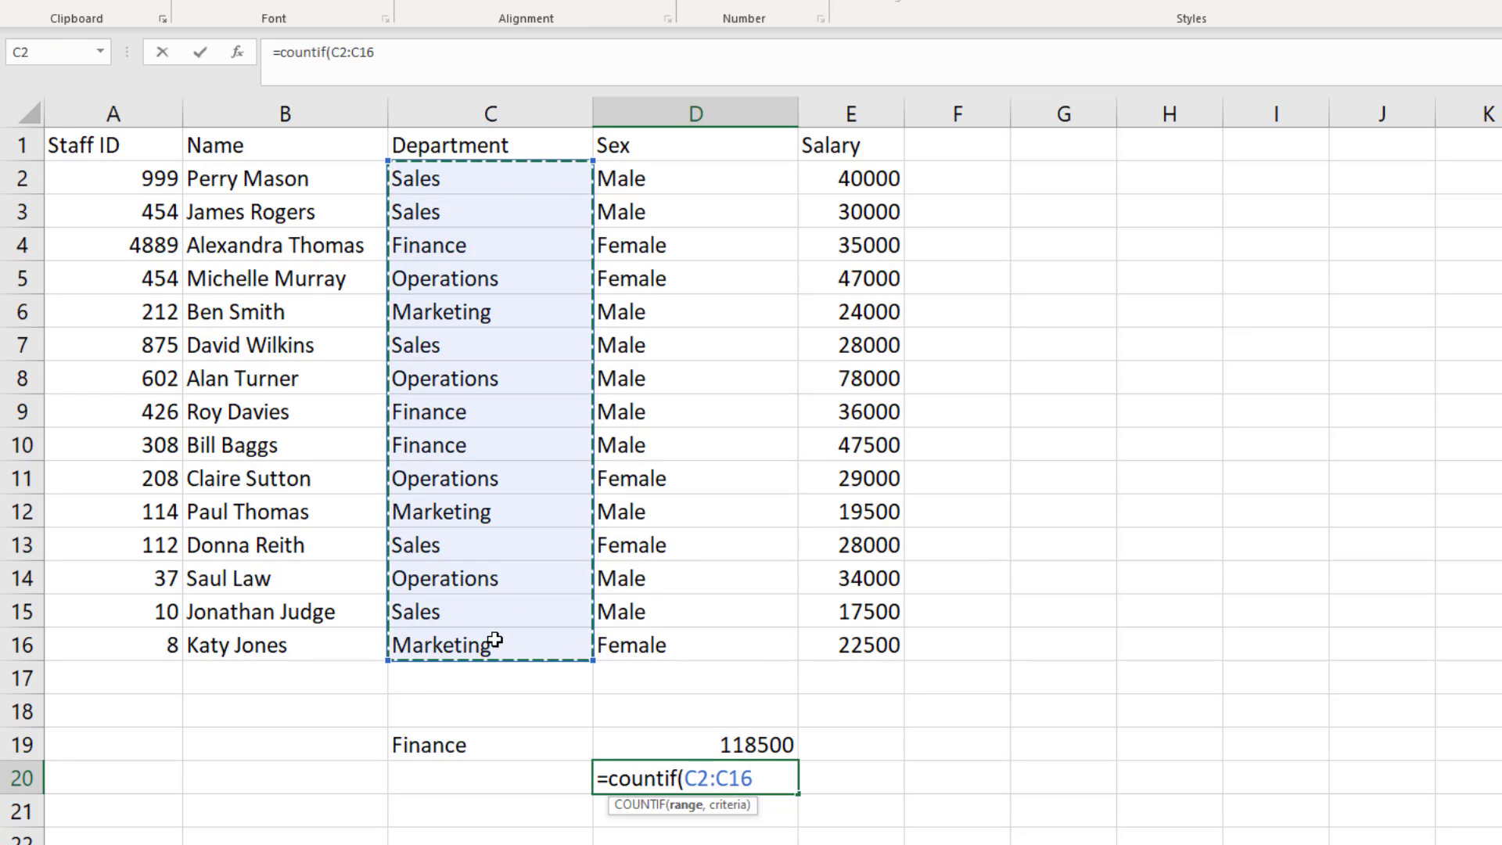
pyautogui.write(',')
pyautogui.click(458, 742)
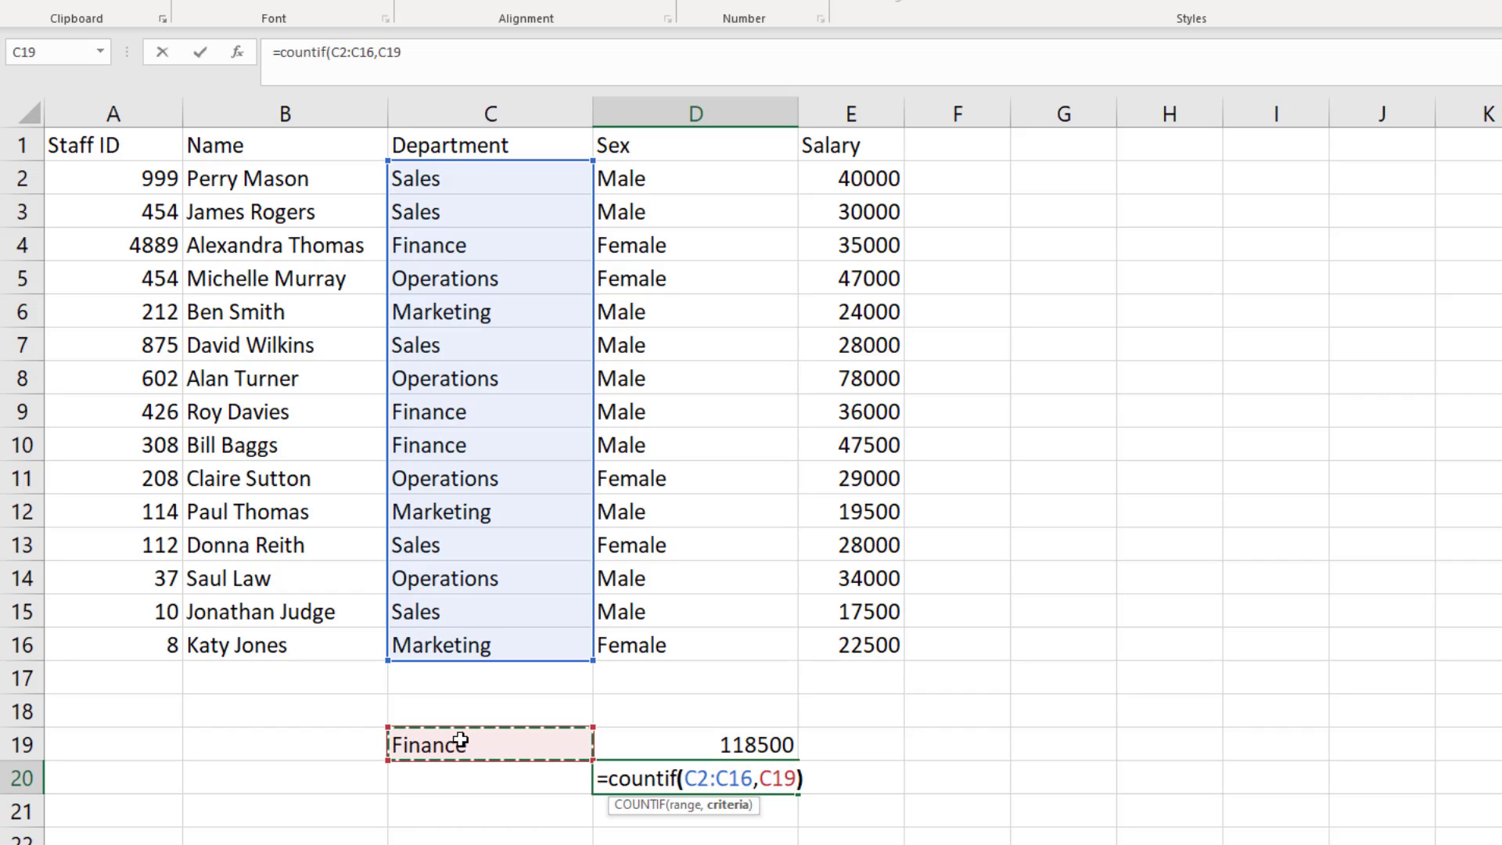
pyautogui.write(')')
pyautogui.press('Return')
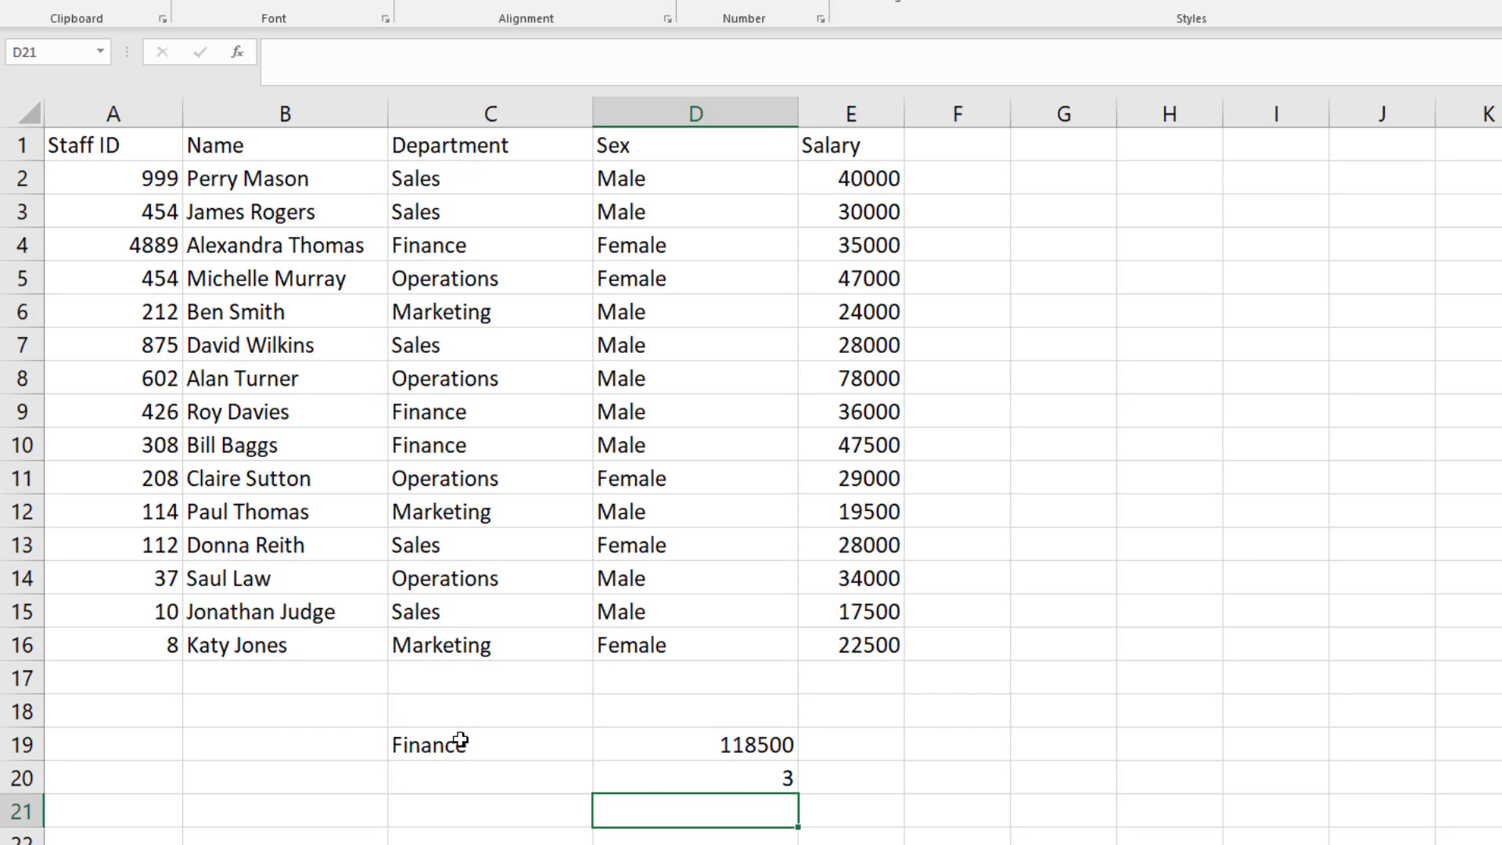
# - Calculate the average Finance salary in D21 by dividing the total by the staff count with =D19/D20
pyautogui.write('=')
pyautogui.press('Up')
pyautogui.press('Up')
pyautogui.write('-')
pyautogui.press('Up')
pyautogui.press('BackSpace')
pyautogui.press('BackSpace')
pyautogui.press('BackSpace')
pyautogui.press('BackSpace')
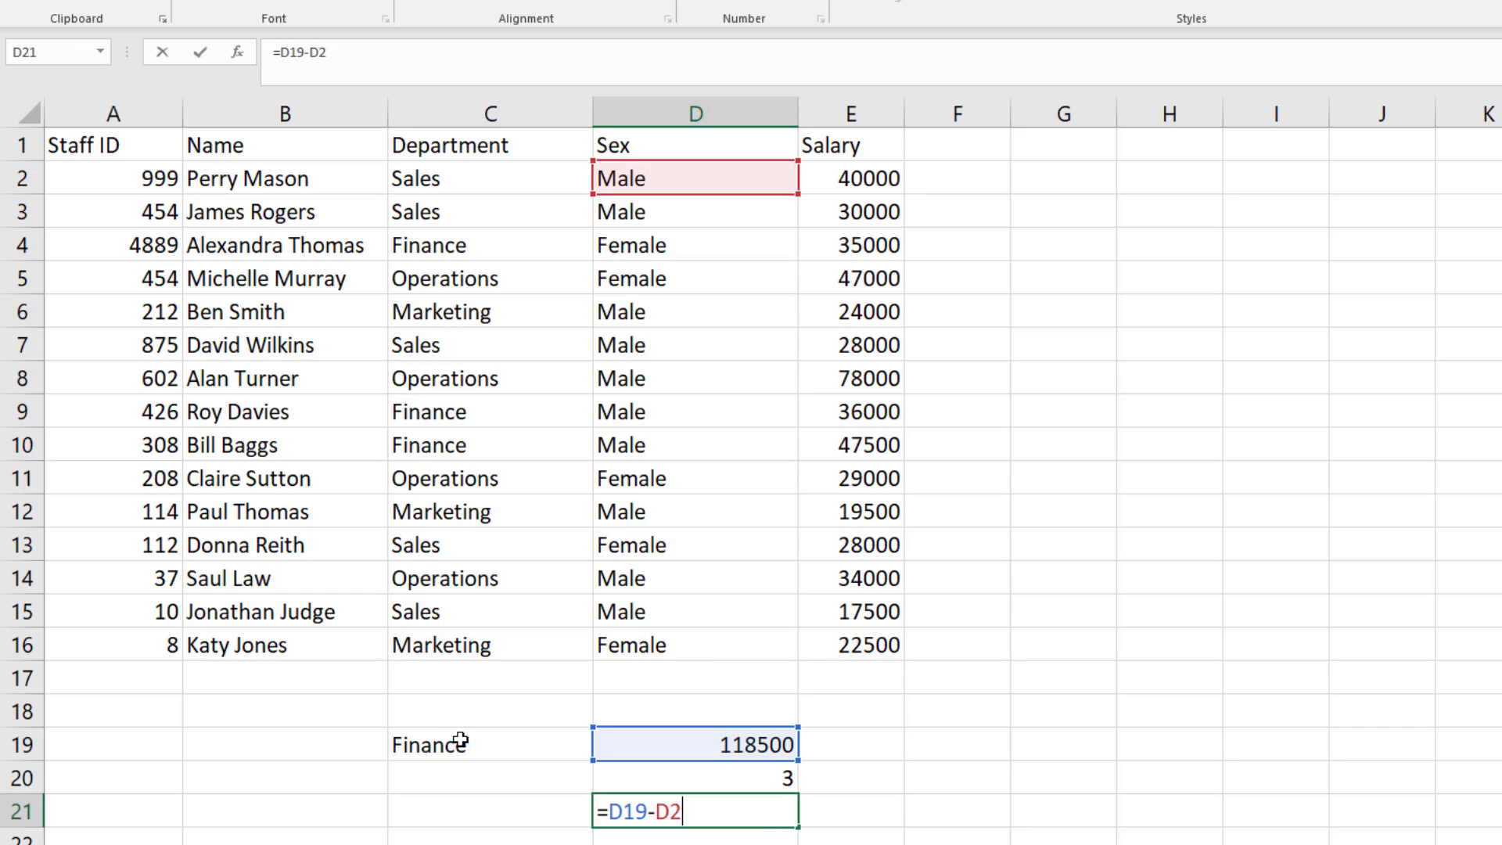
pyautogui.write('/')
pyautogui.press('Up')
pyautogui.press('Return')
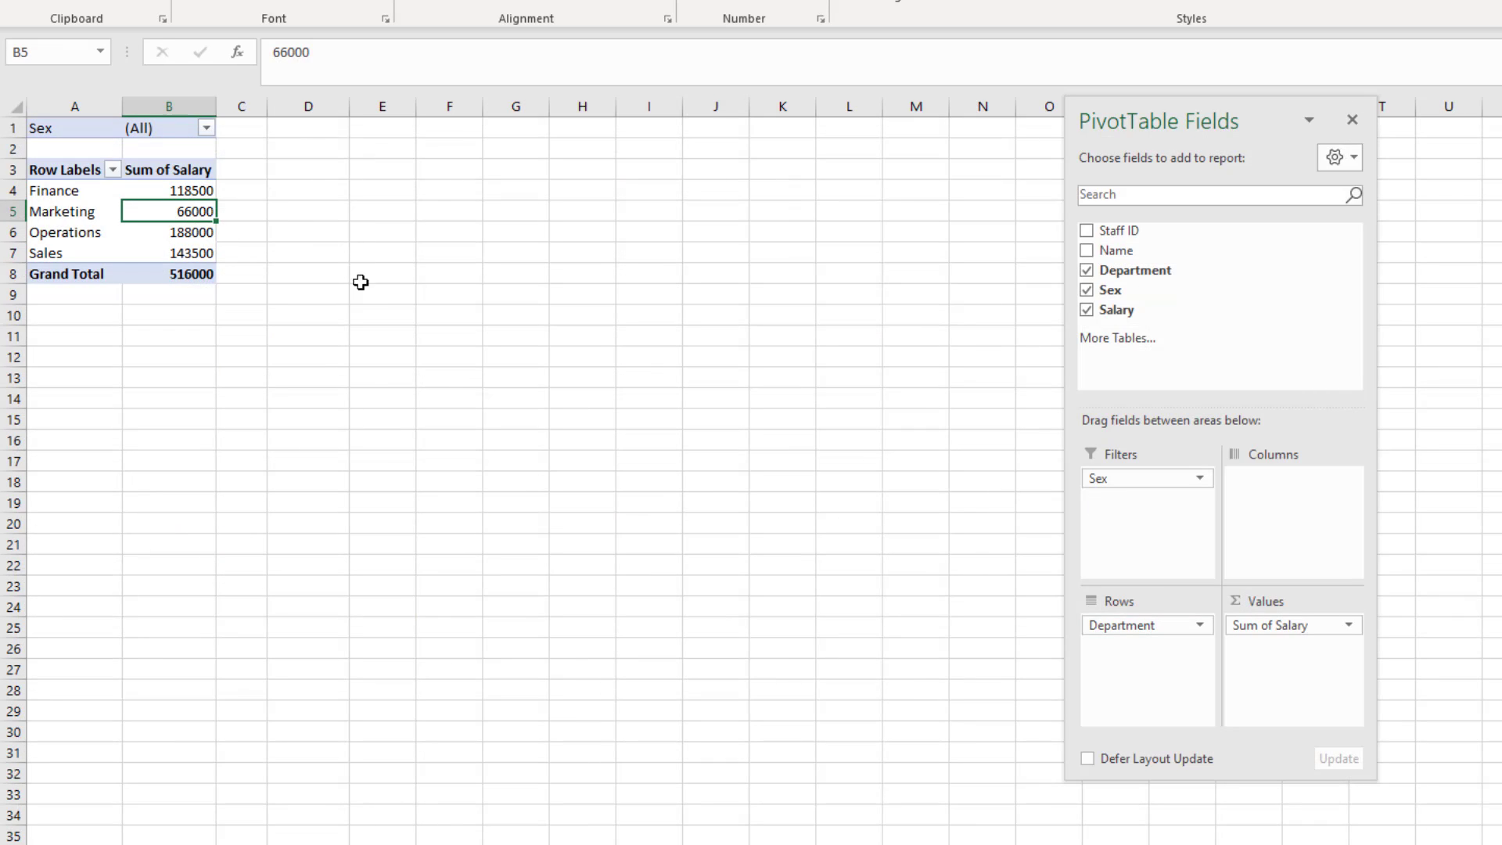
# - Change the PivotTable's Salary value field to be summarized by Average instead of Sum
pyautogui.rightClick(193, 213)
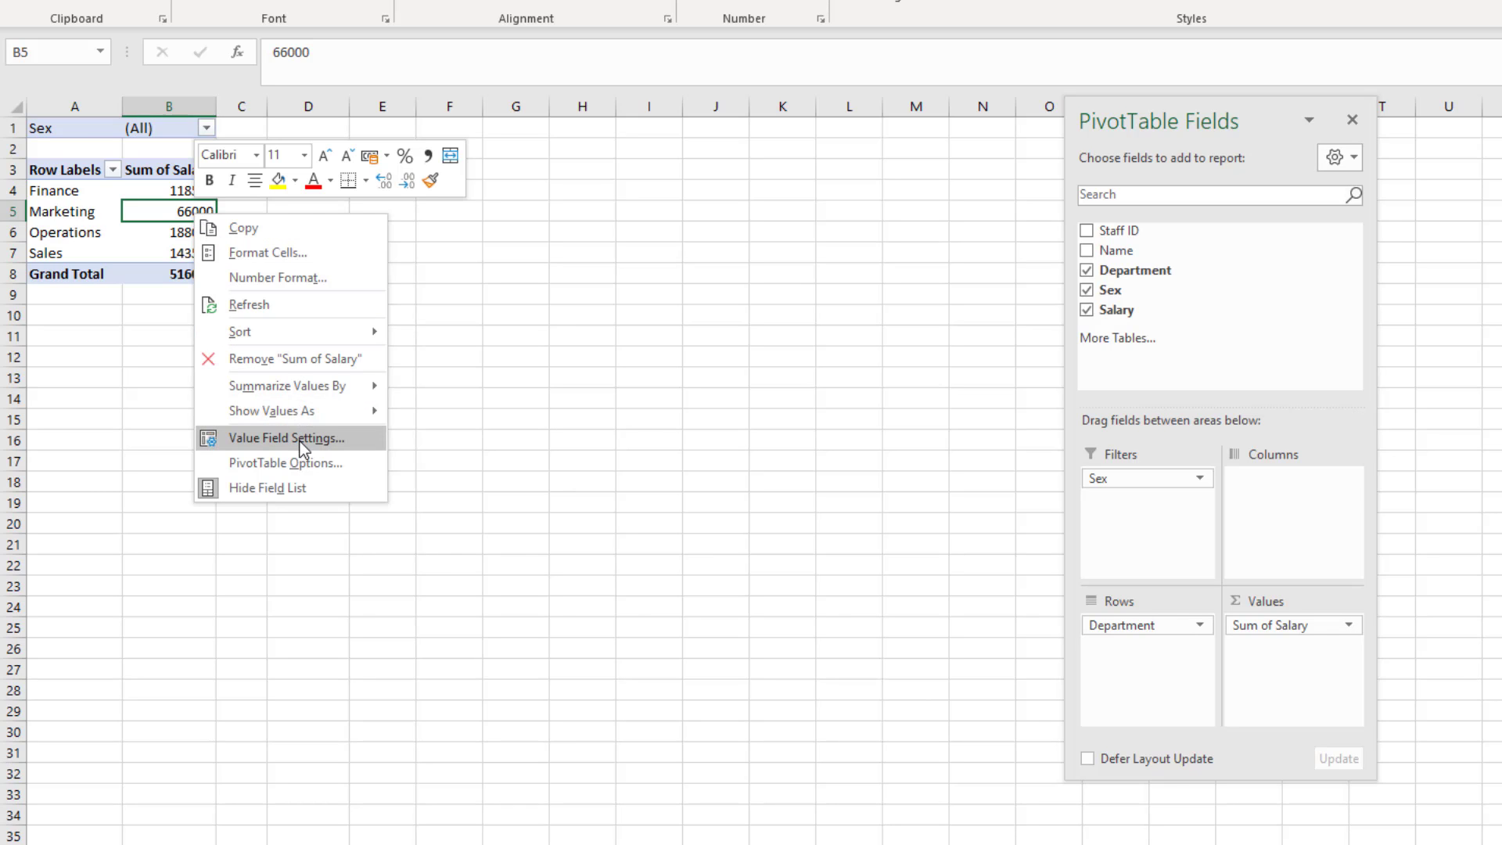
pyautogui.press('Escape')
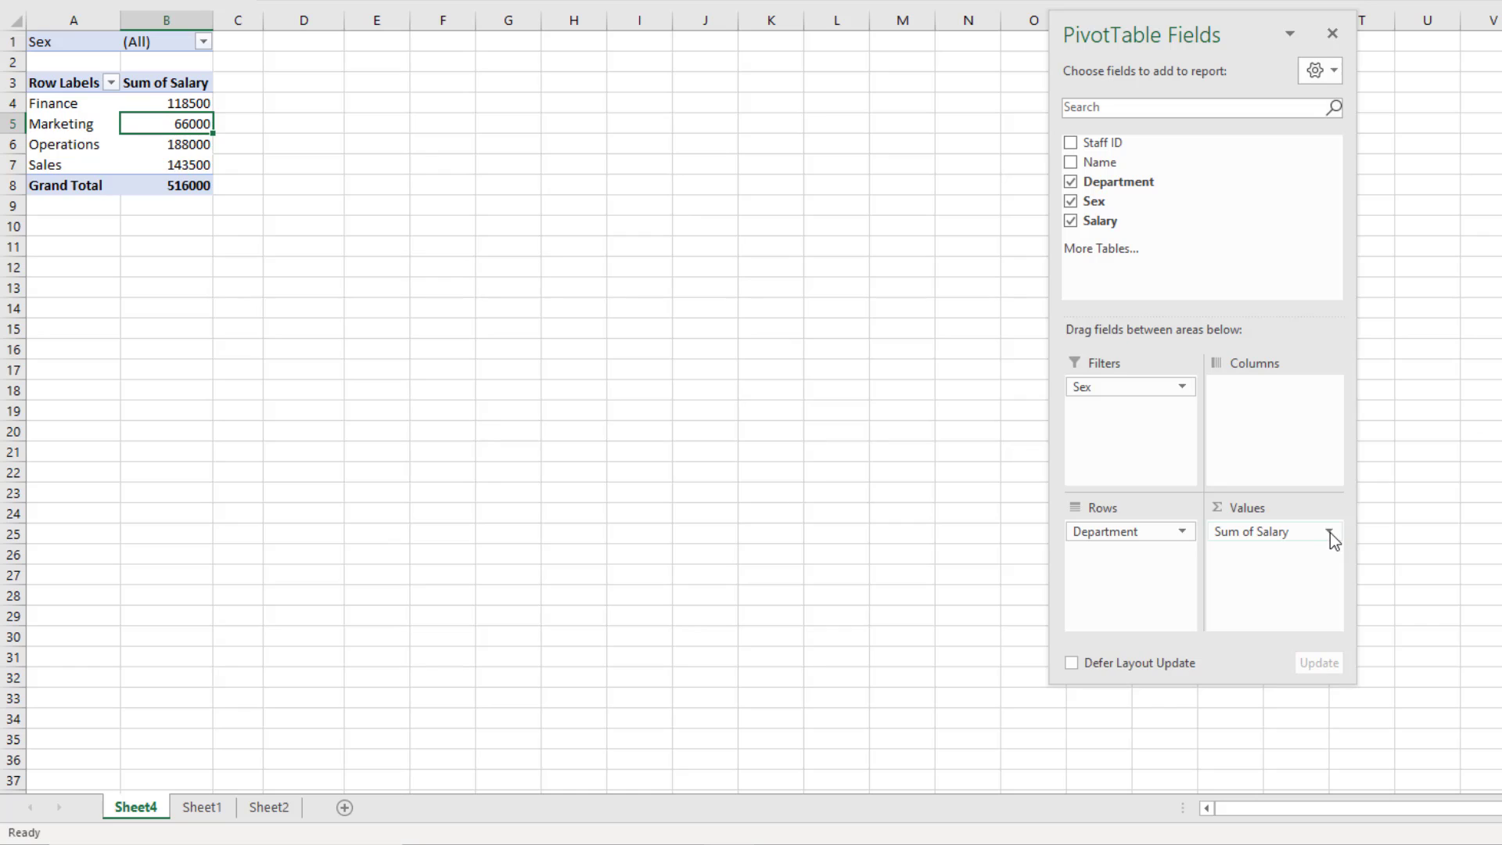
pyautogui.click(1330, 532)
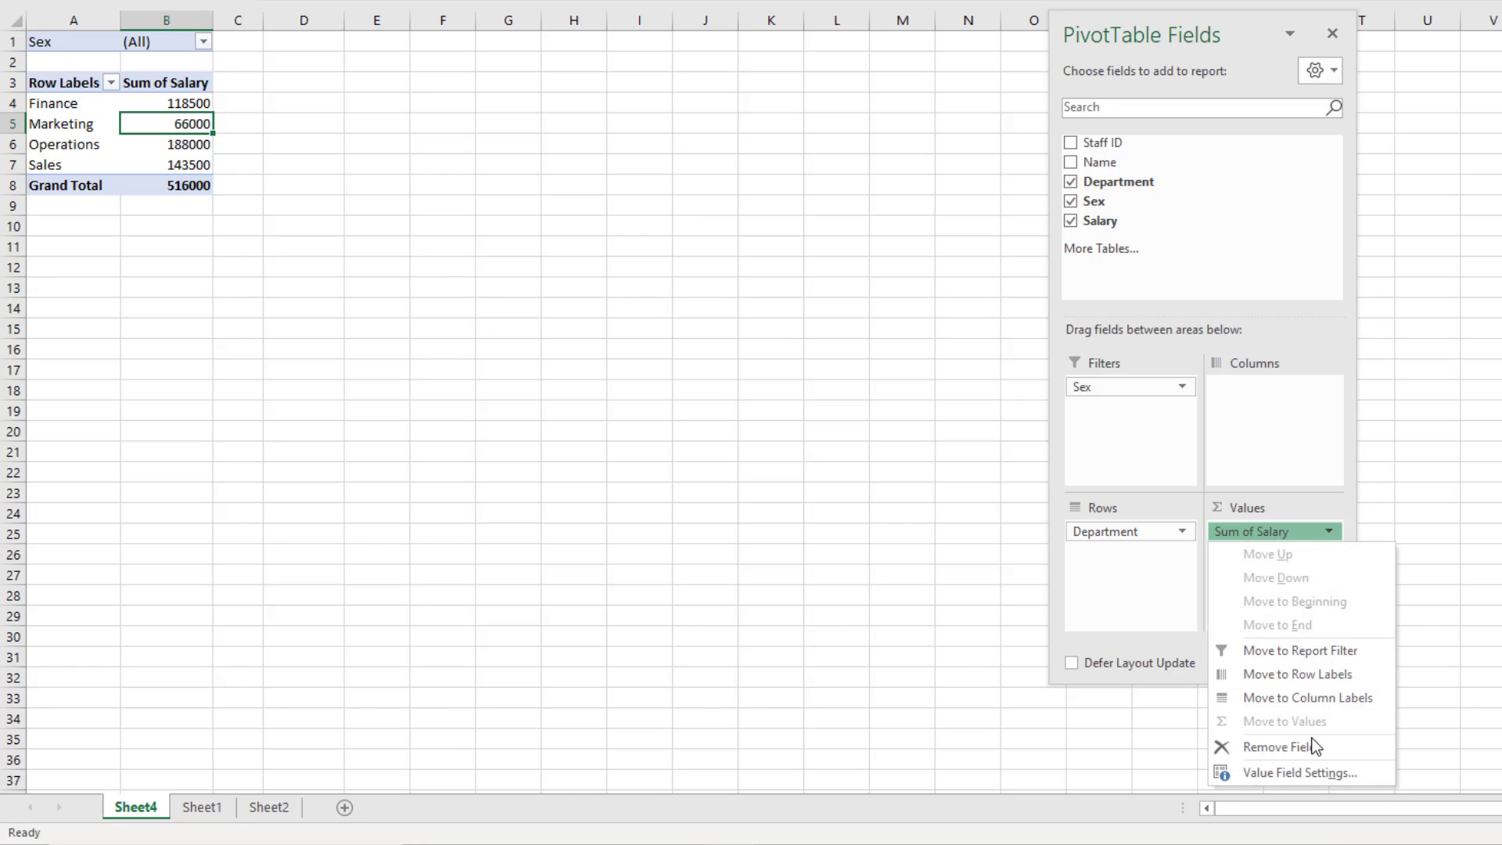
pyautogui.click(1310, 775)
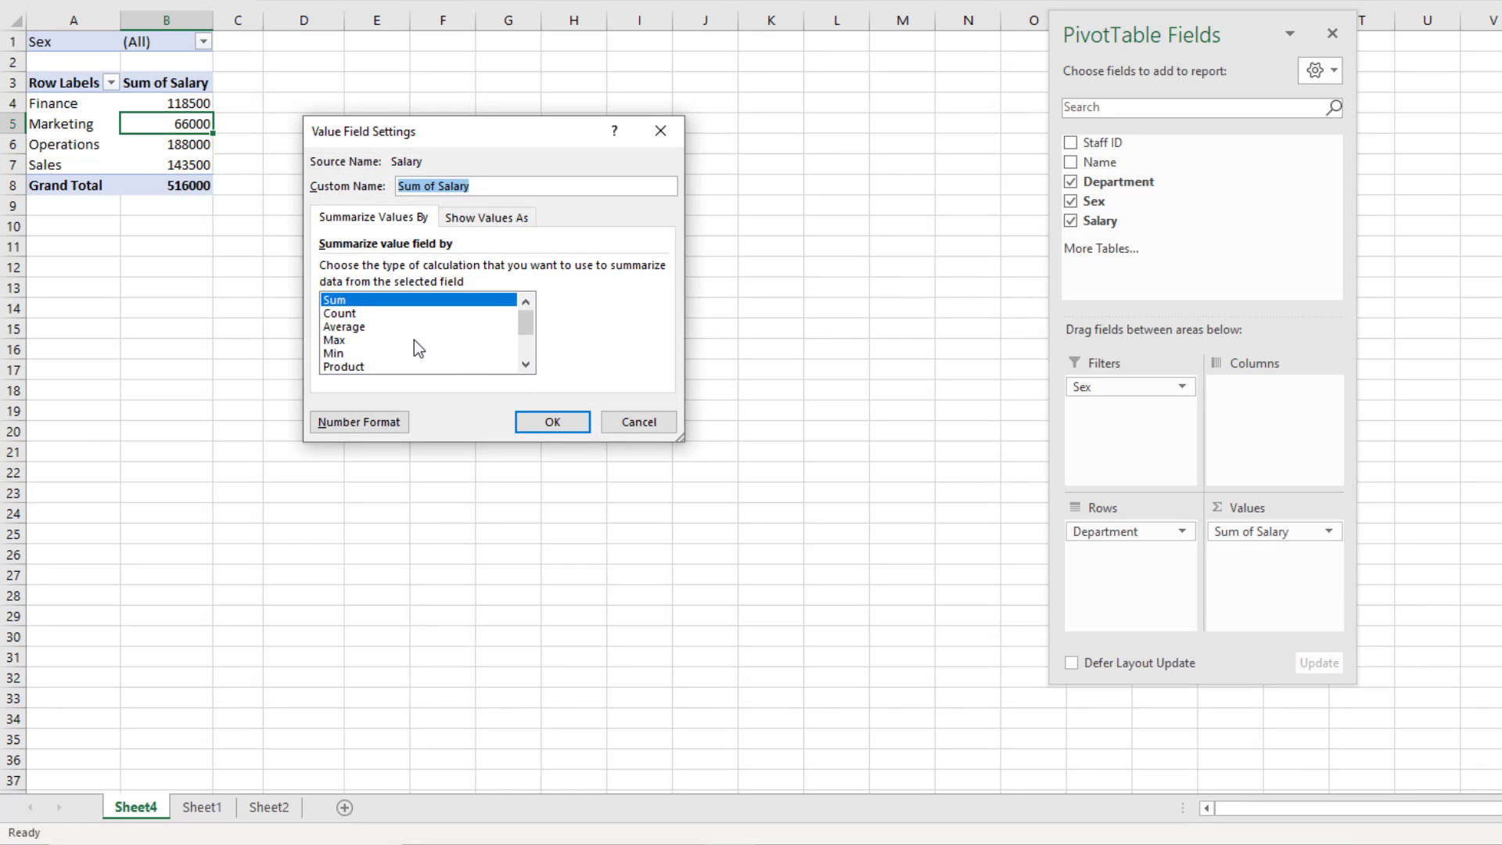
pyautogui.click(351, 329)
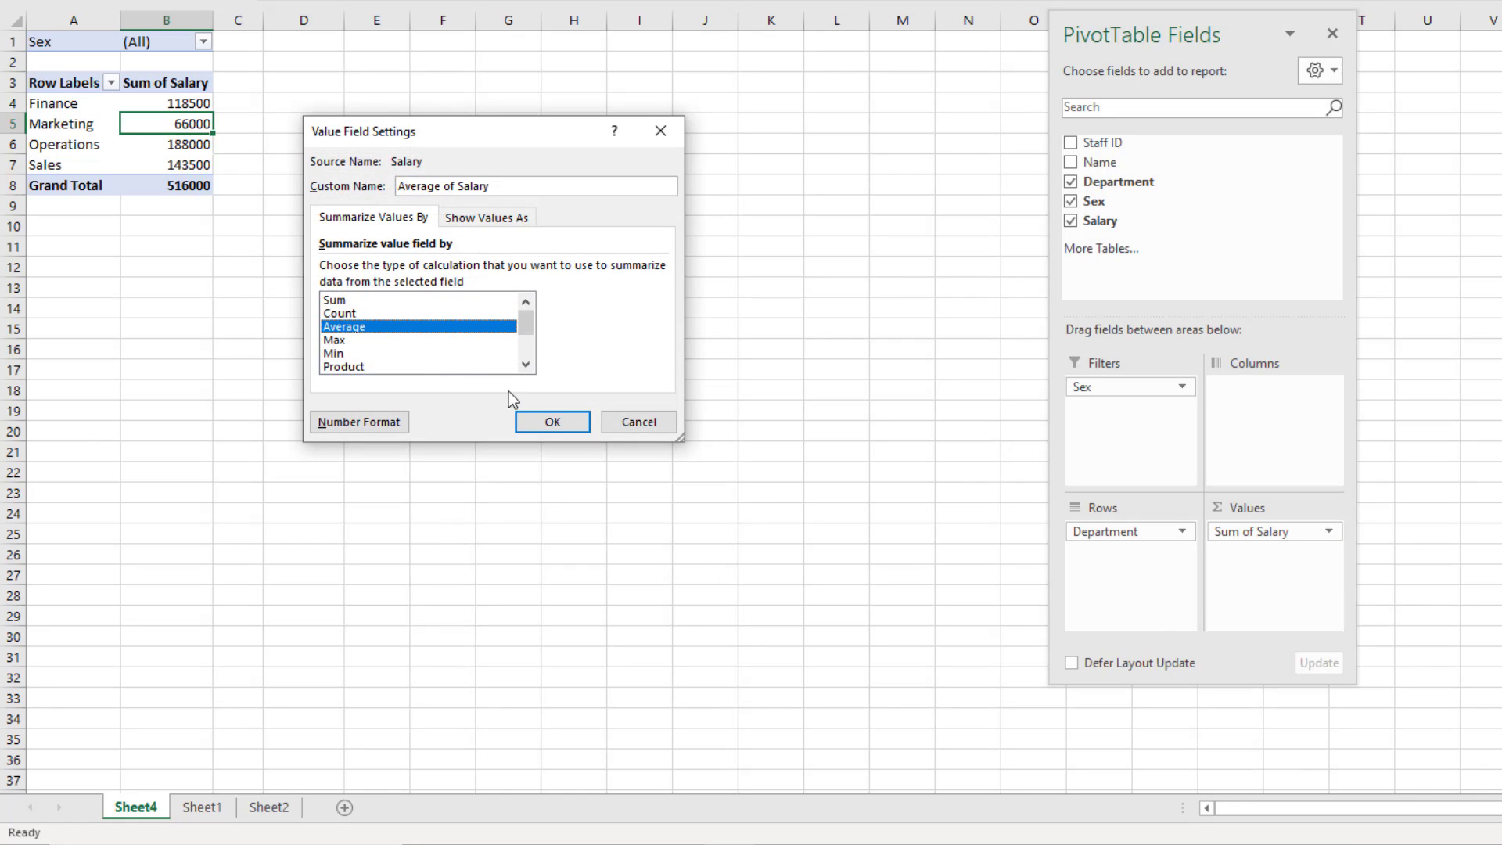
pyautogui.click(548, 421)
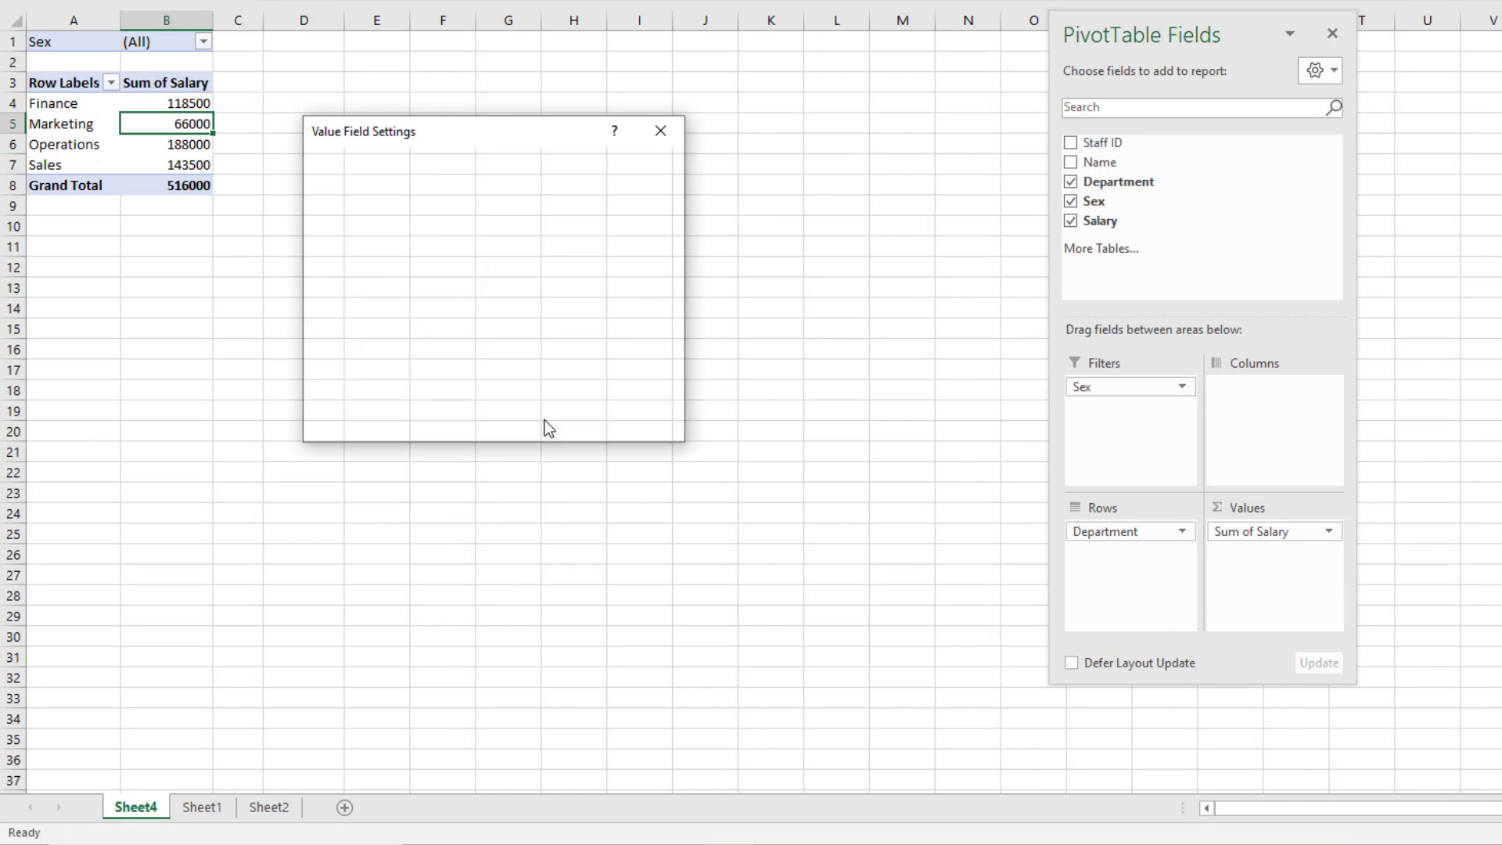
# - Compare the PivotTable's Finance average with the manual result in Sheet1, and return to Sheet4
pyautogui.click(200, 104)
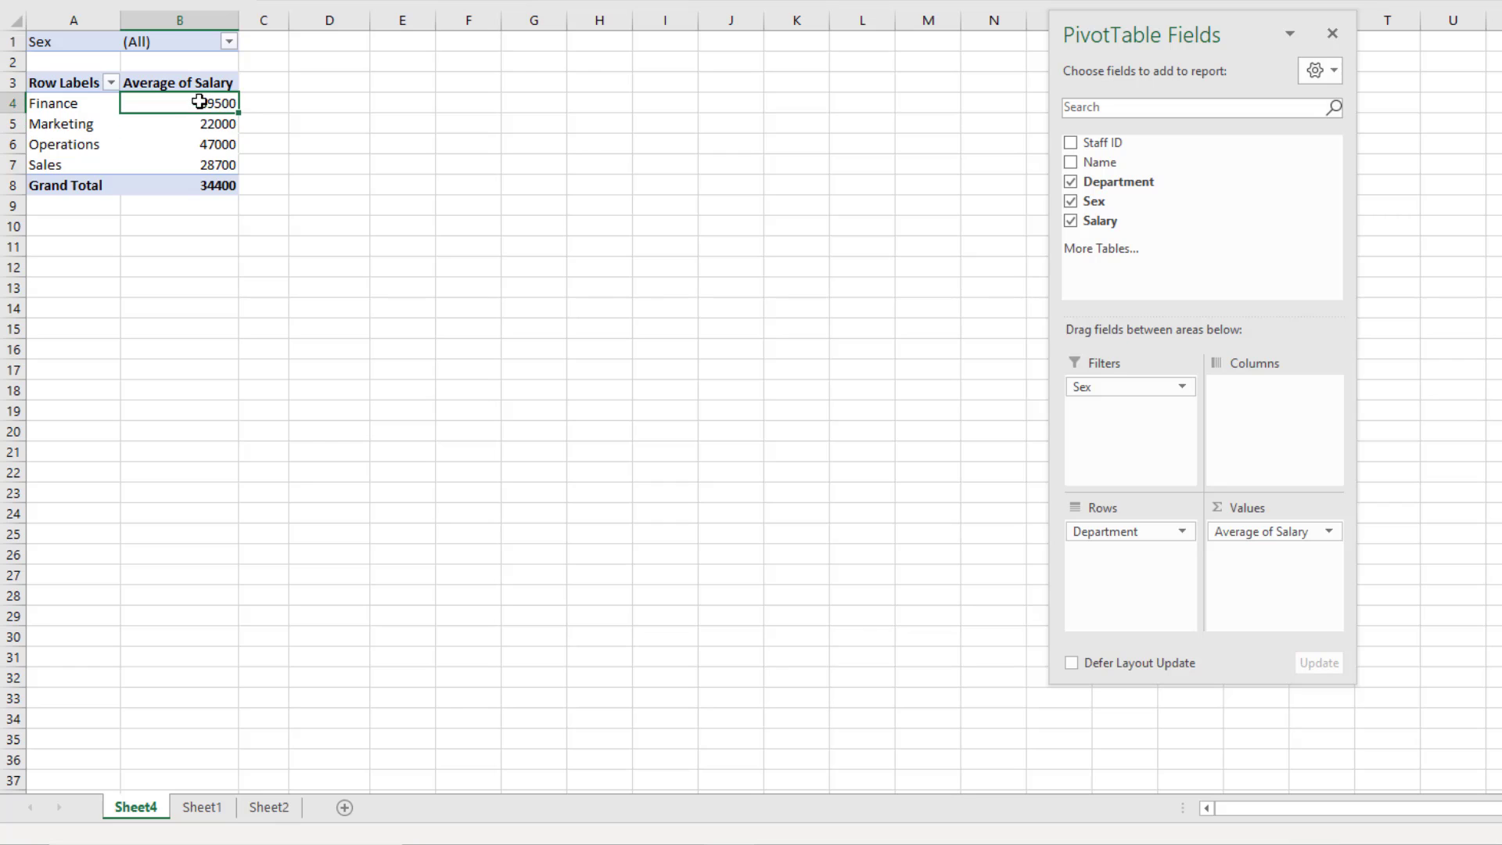
pyautogui.click(205, 809)
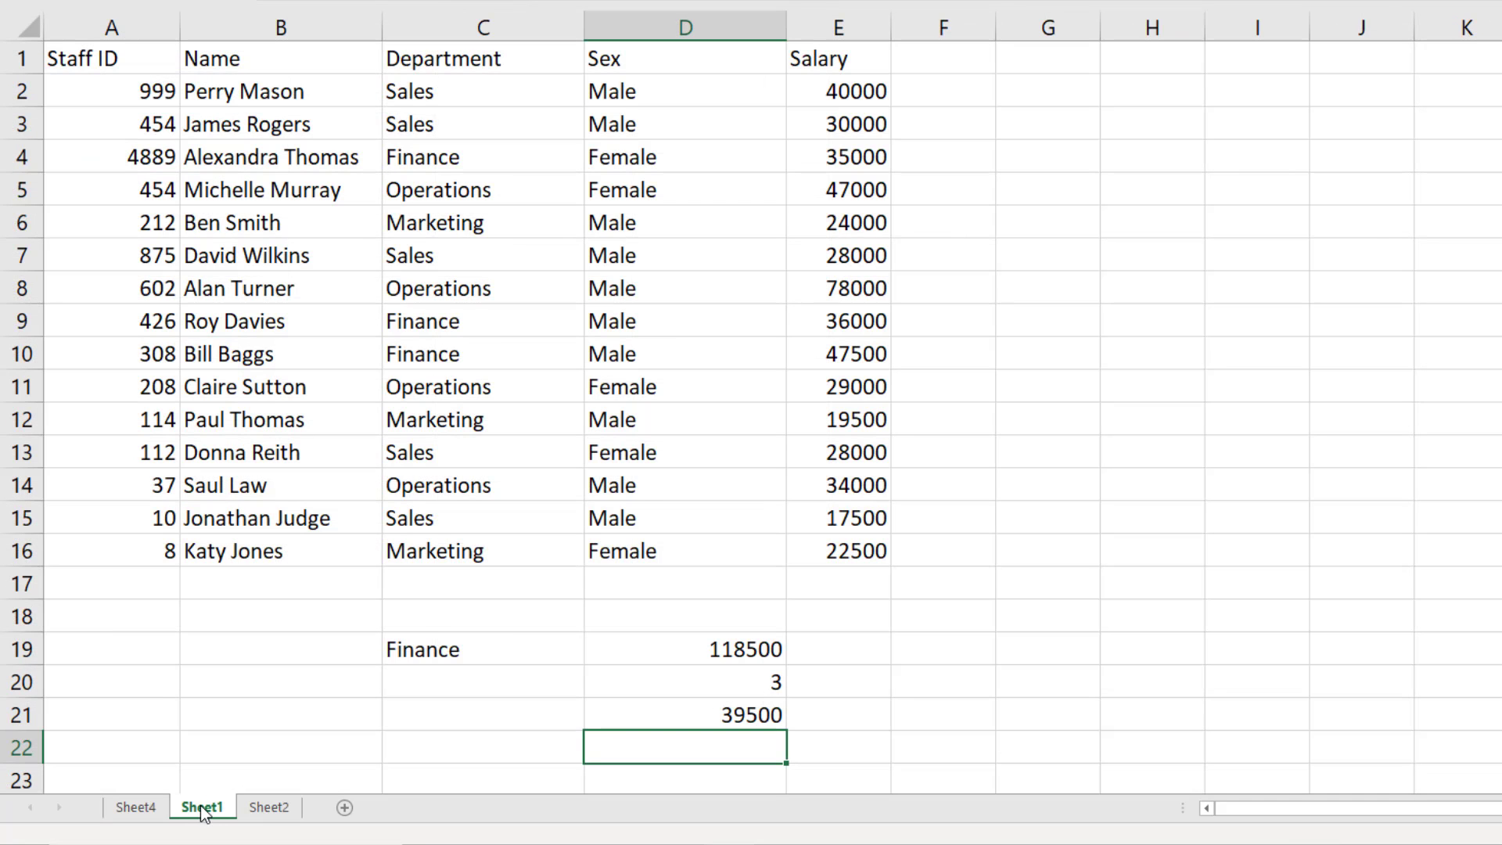
pyautogui.click(138, 815)
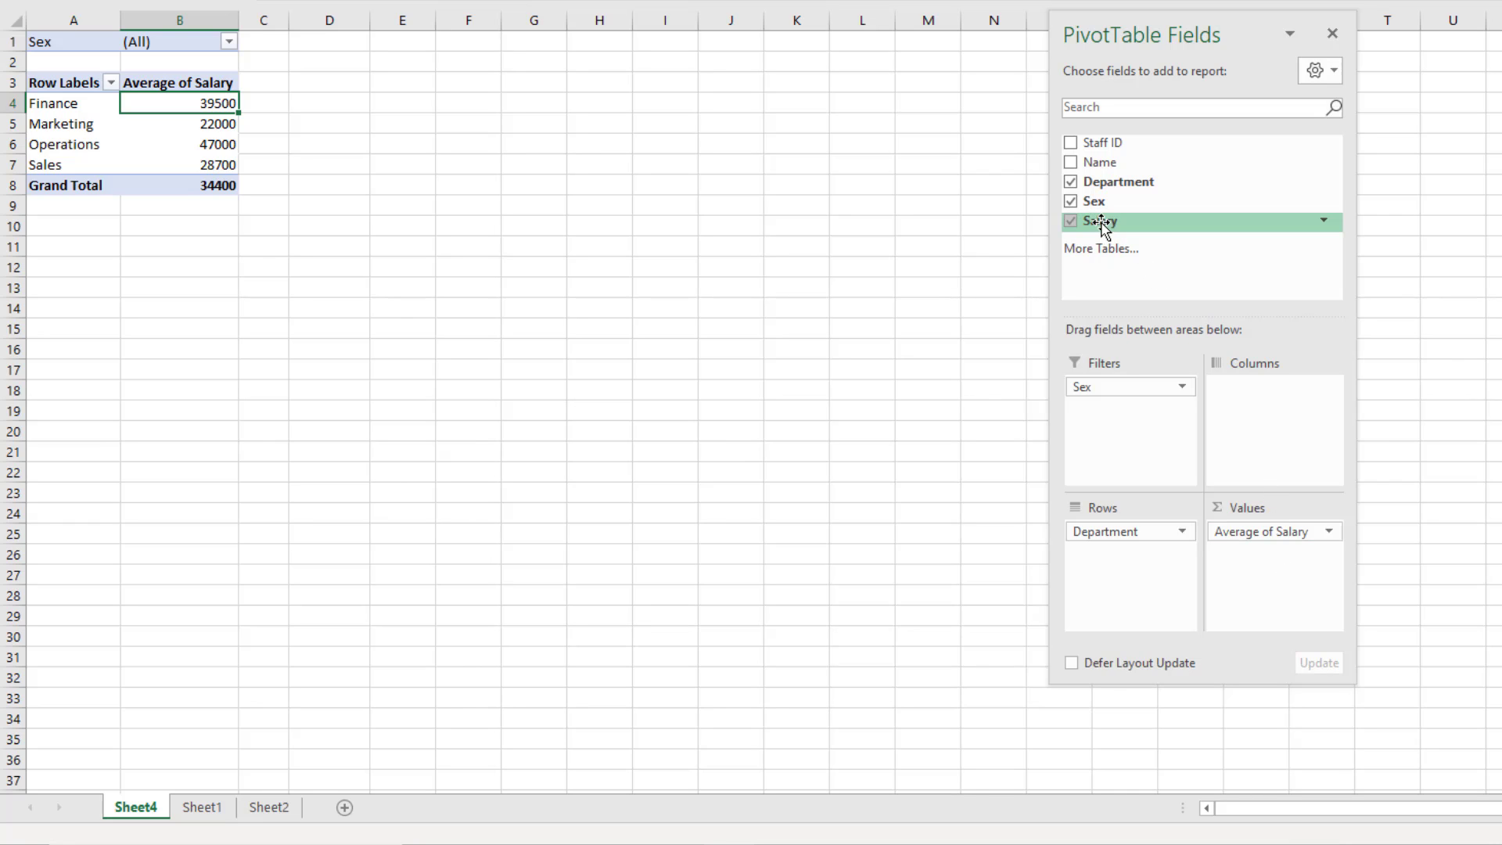
# - Add the Salary field to the PivotTable's values two more times, keeping the Average of Salary last
pyautogui.moveTo(1103, 224); pyautogui.dragTo(1278, 568)
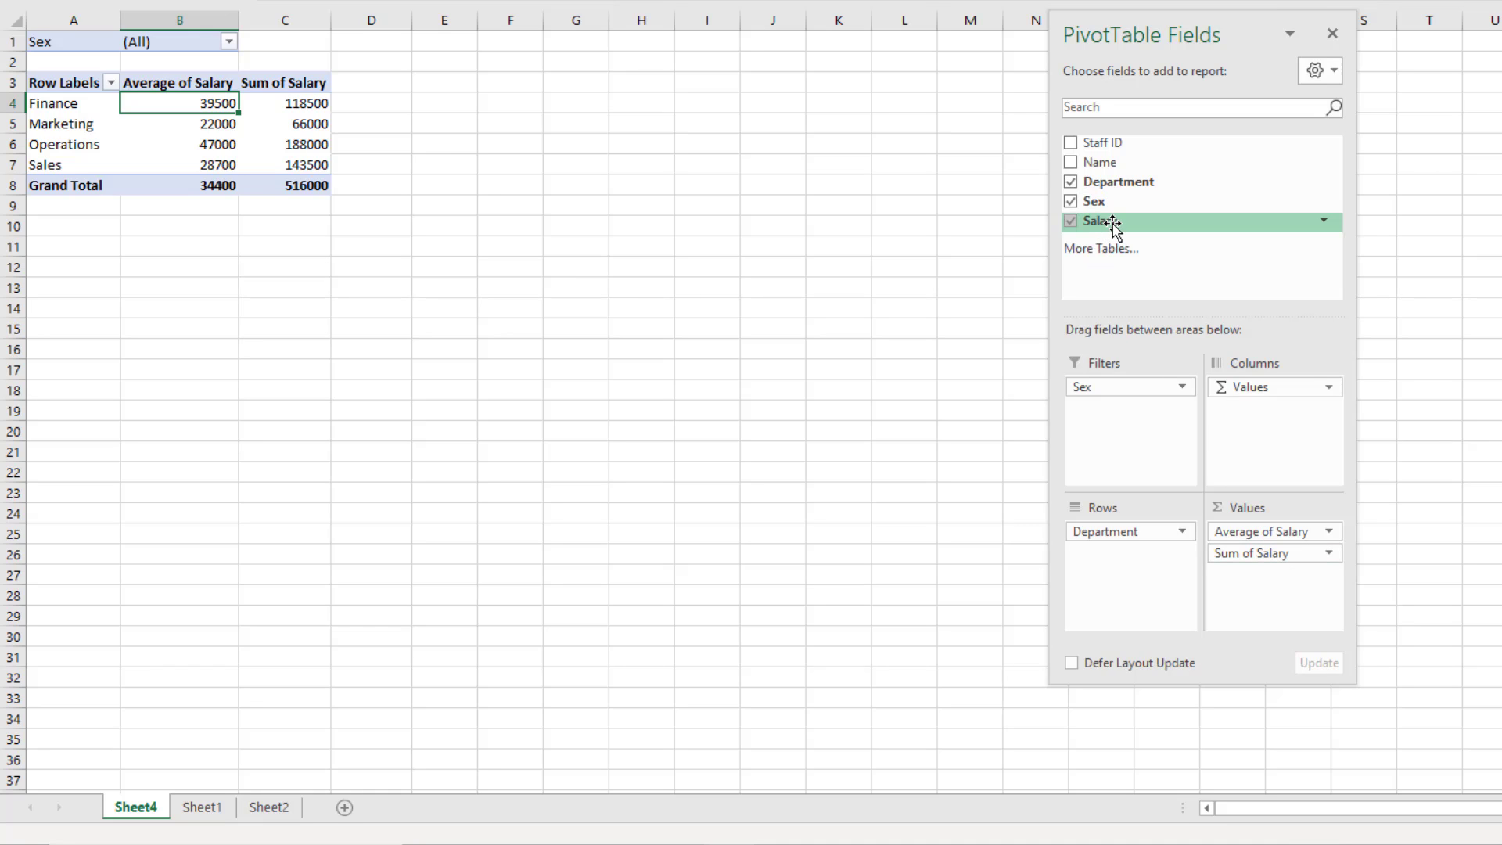
pyautogui.moveTo(1115, 224); pyautogui.dragTo(1275, 601)
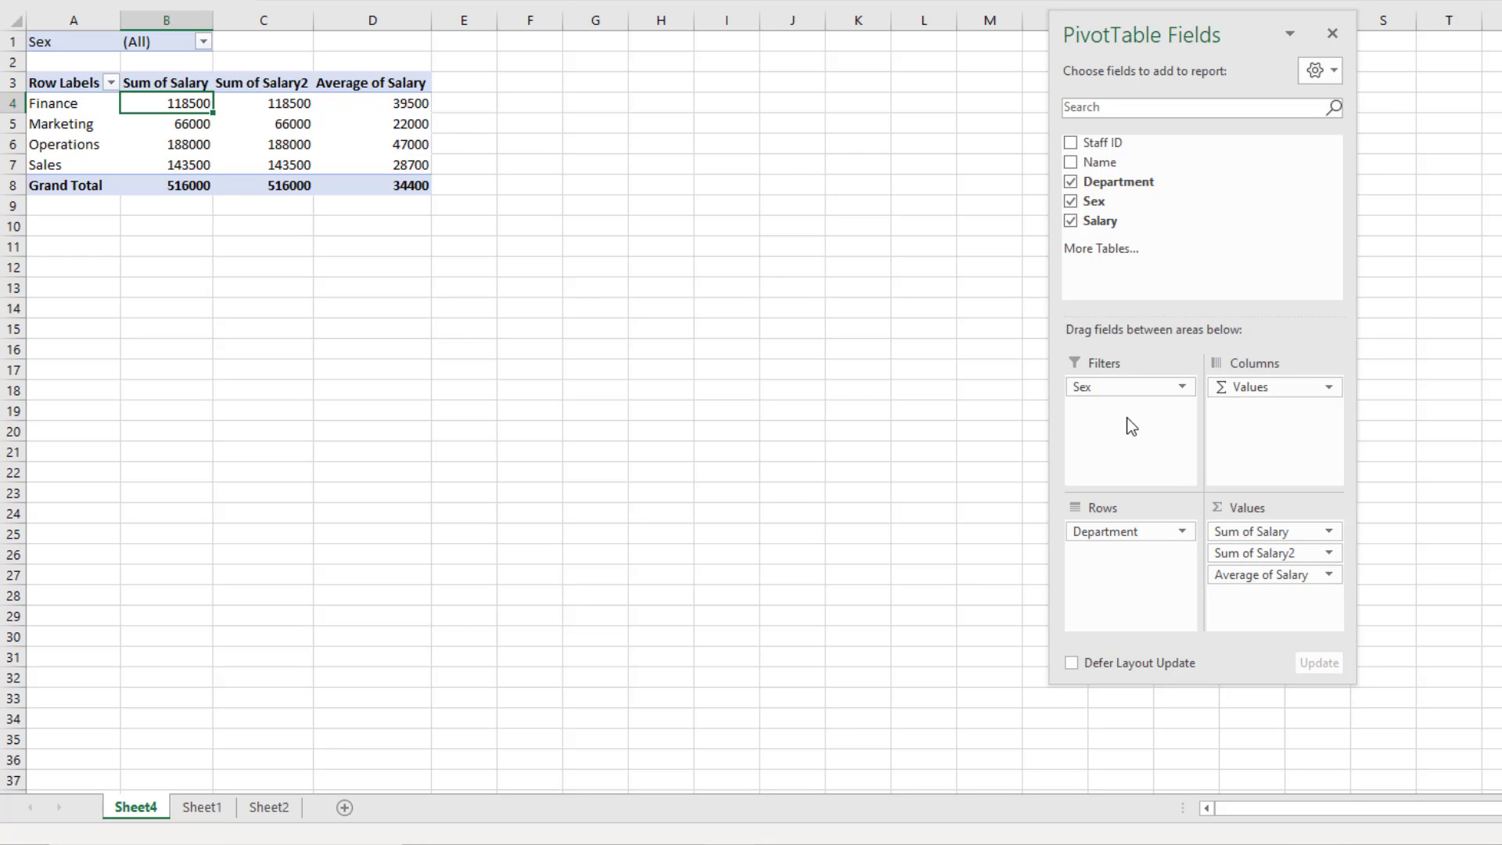
pyautogui.moveTo(1251, 576); pyautogui.dragTo(1304, 631)
# - Summarize the Sum of Salary2 value field by Count, and check the Finance row's sum, count and average
pyautogui.click(1331, 556)
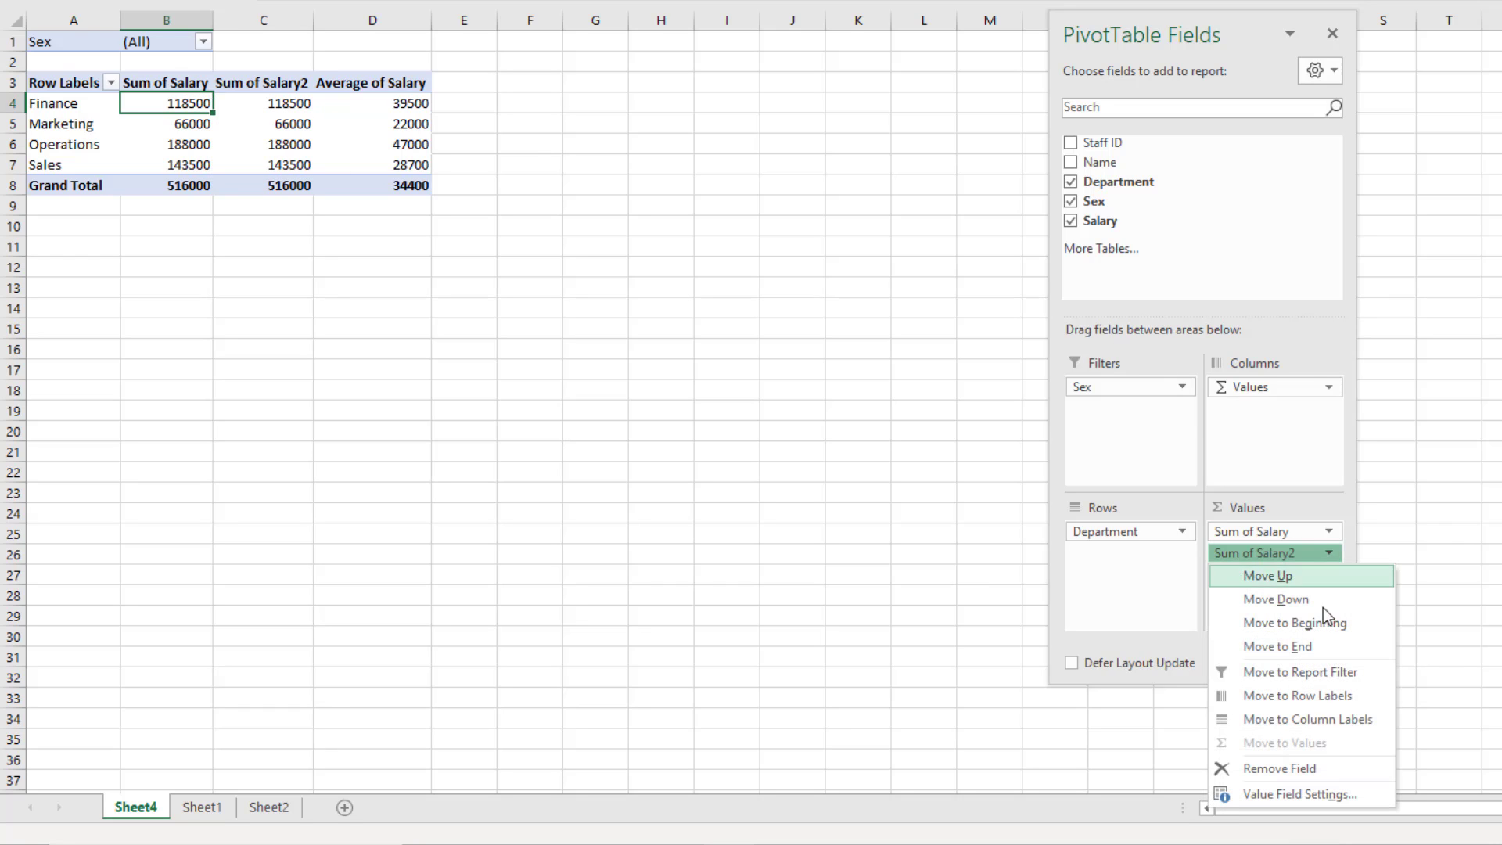
pyautogui.click(1320, 792)
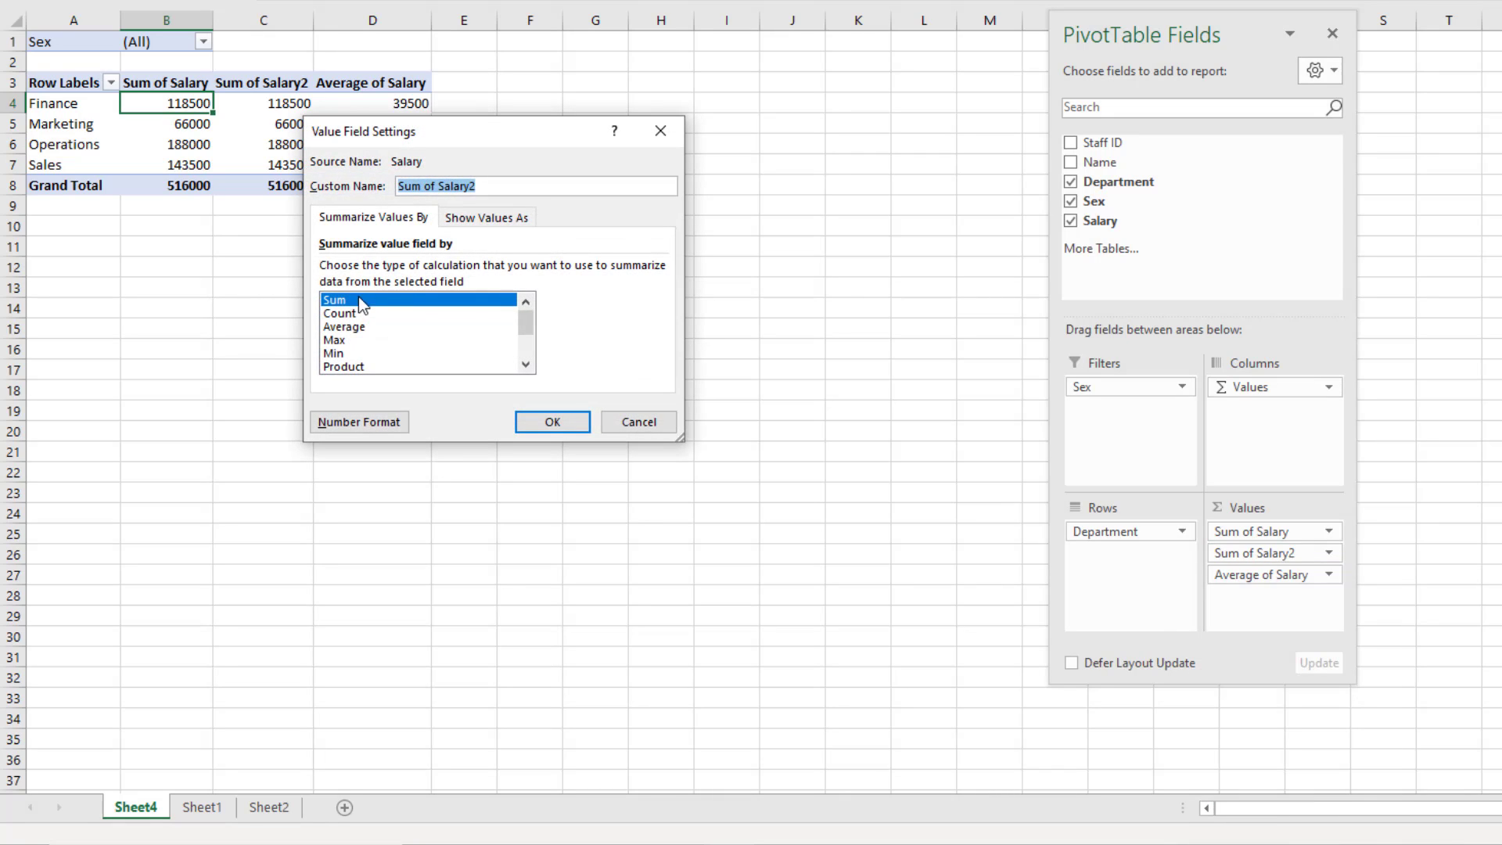
pyautogui.click(345, 313)
pyautogui.click(556, 416)
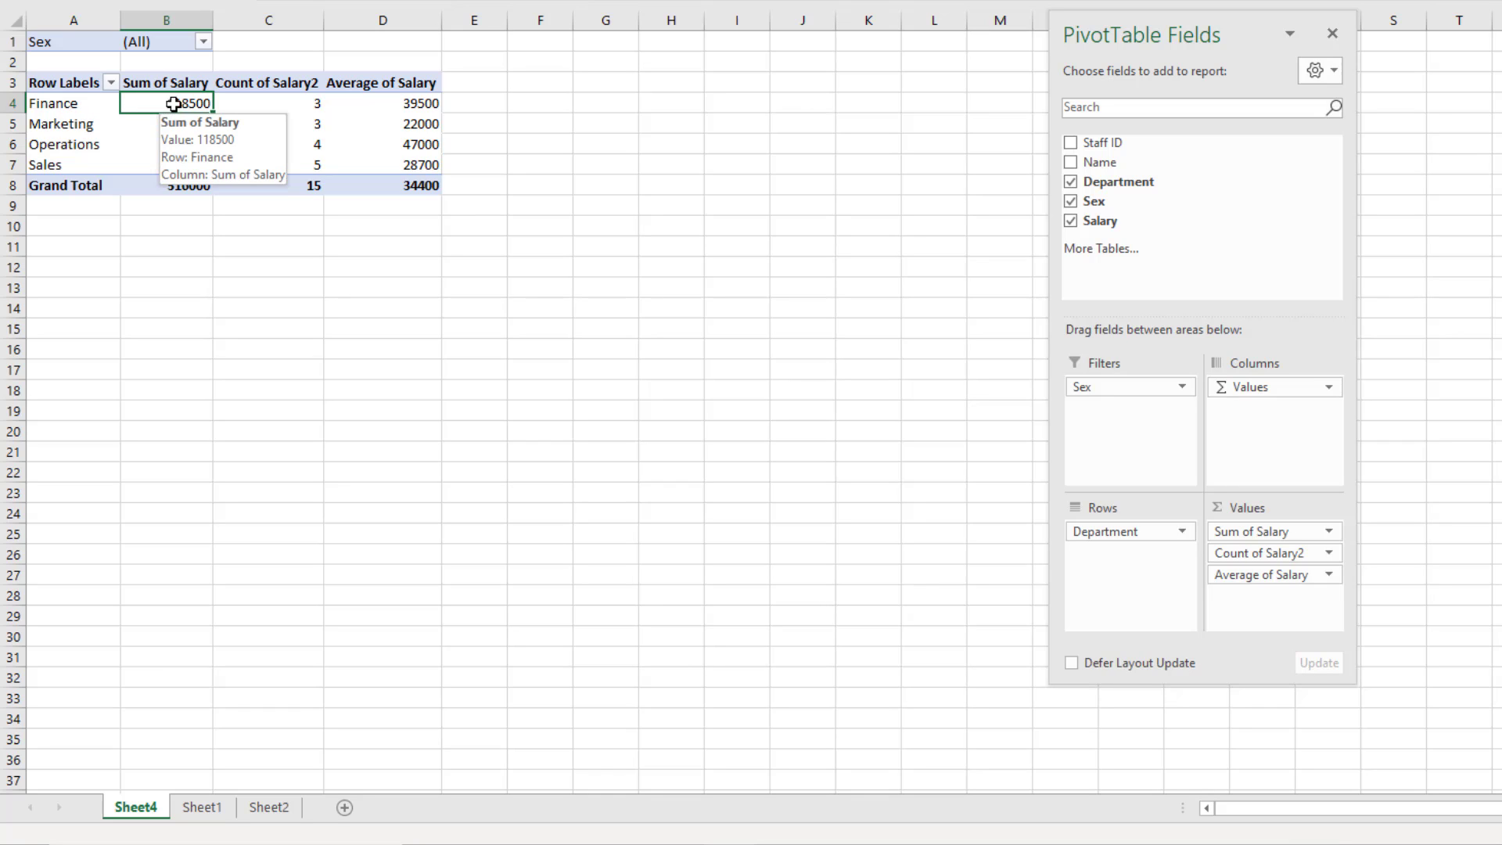
pyautogui.click(269, 101)
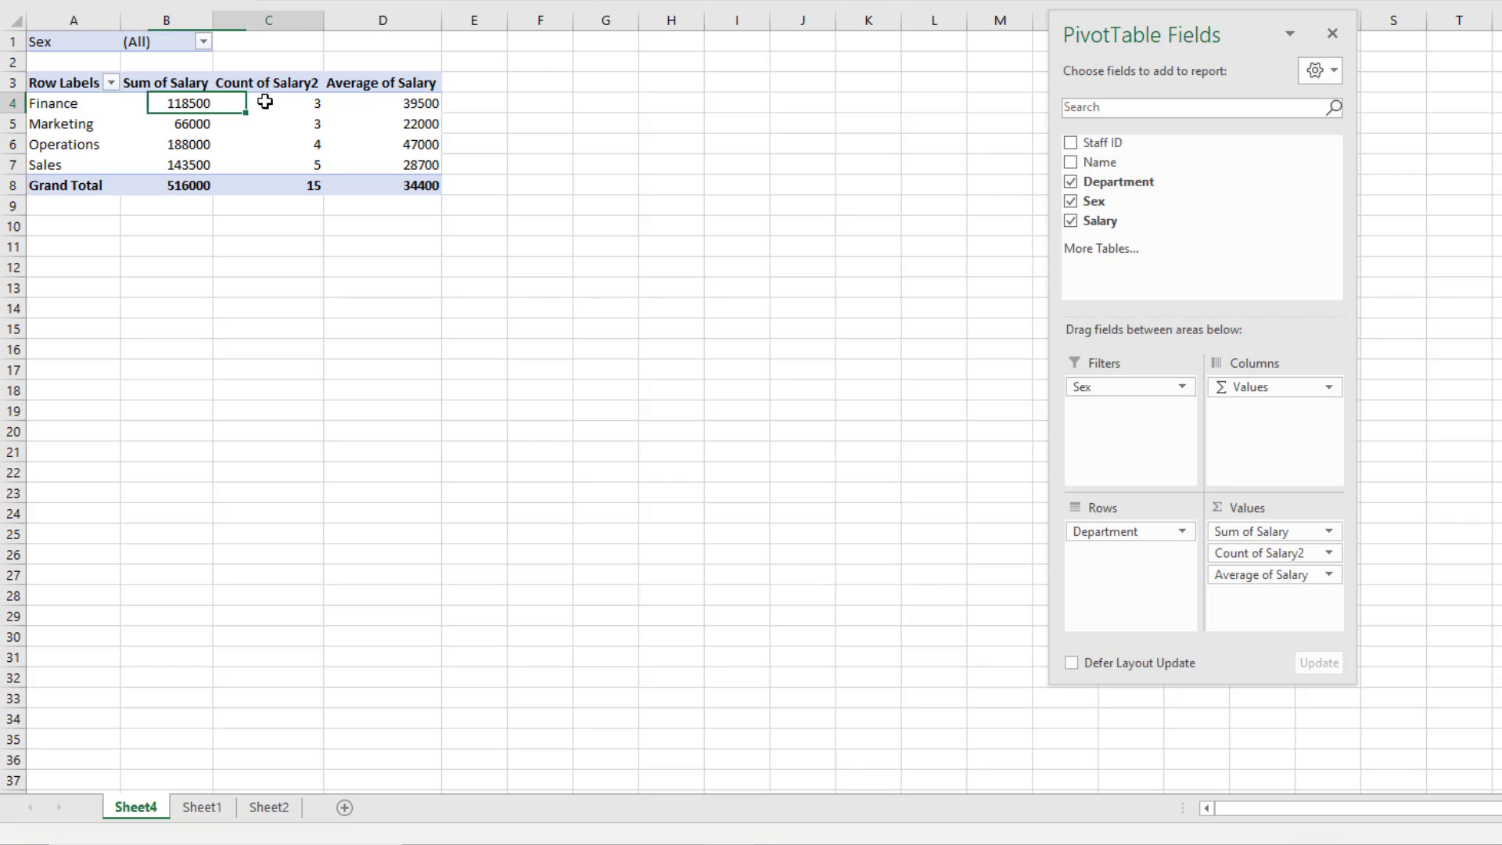
pyautogui.click(385, 104)
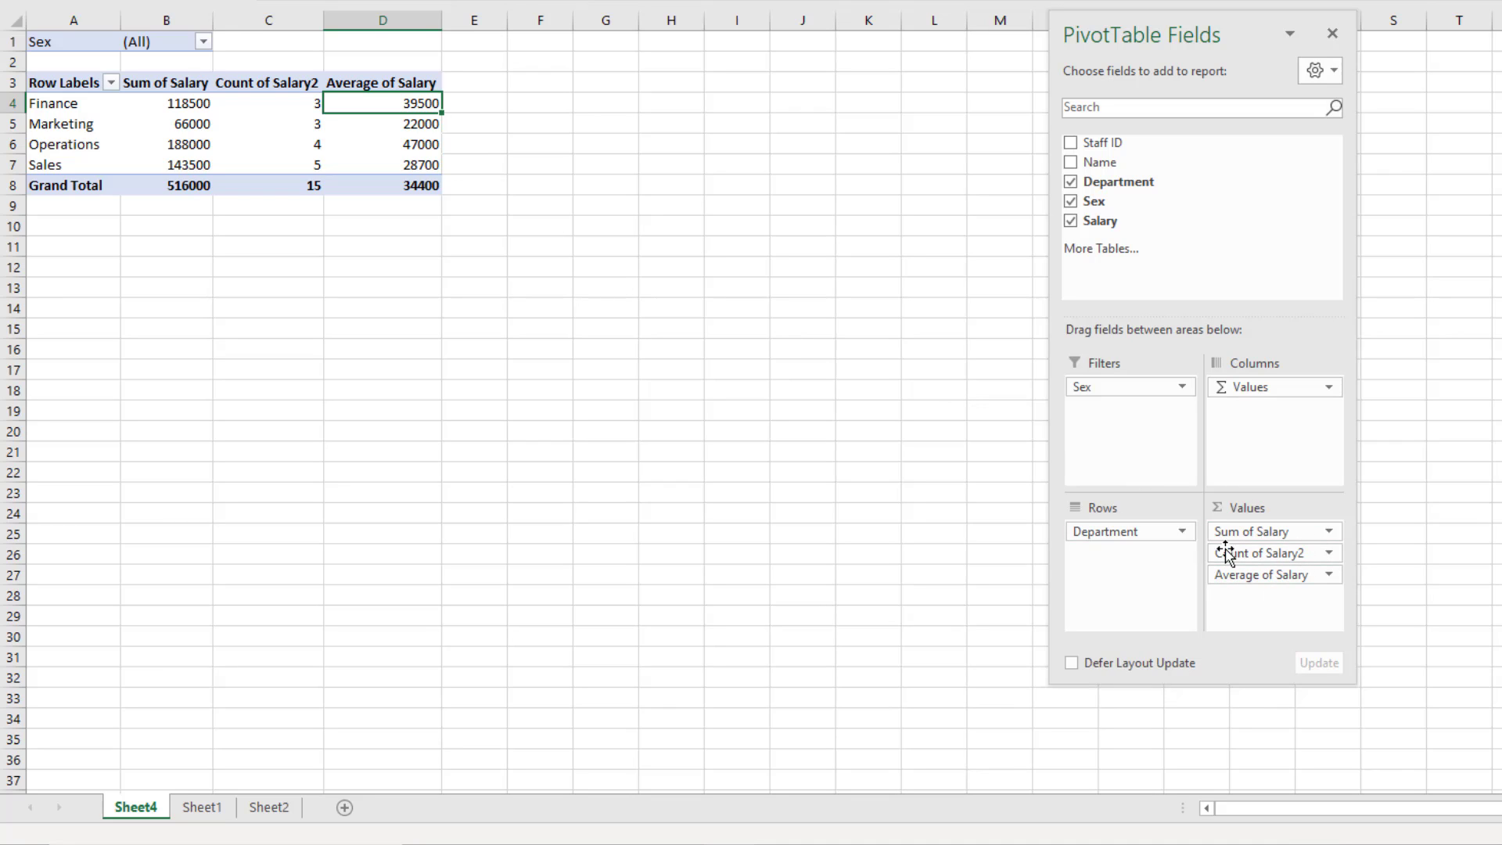
# - Remove the Average of Salary and Count of Salary2 fields from the PivotTable's values
pyautogui.click(1269, 583)
pyautogui.moveTo(1269, 580); pyautogui.dragTo(1432, 568)
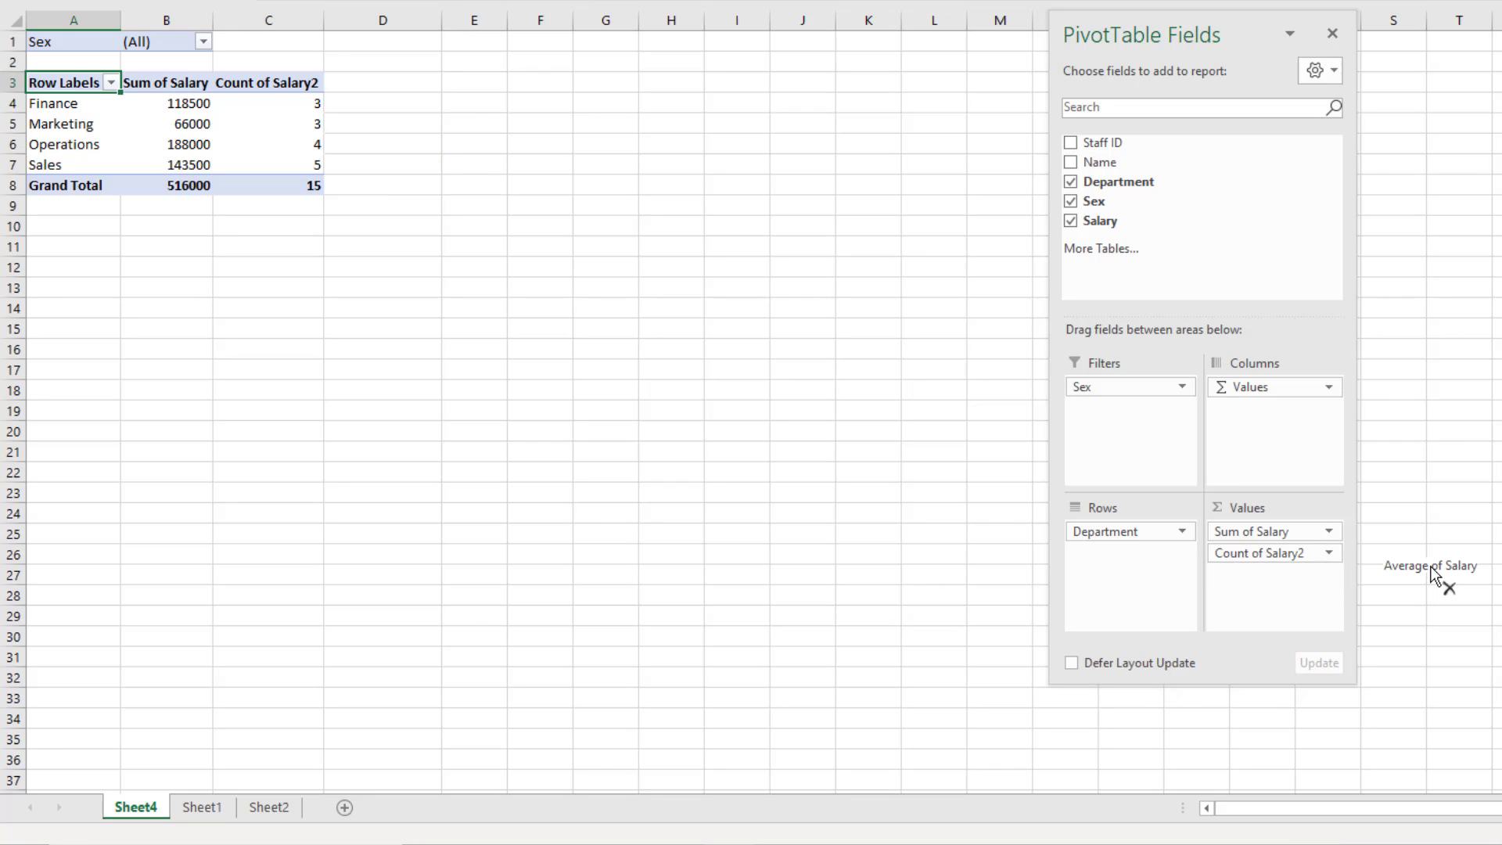
pyautogui.moveTo(1263, 554); pyautogui.dragTo(1432, 565)
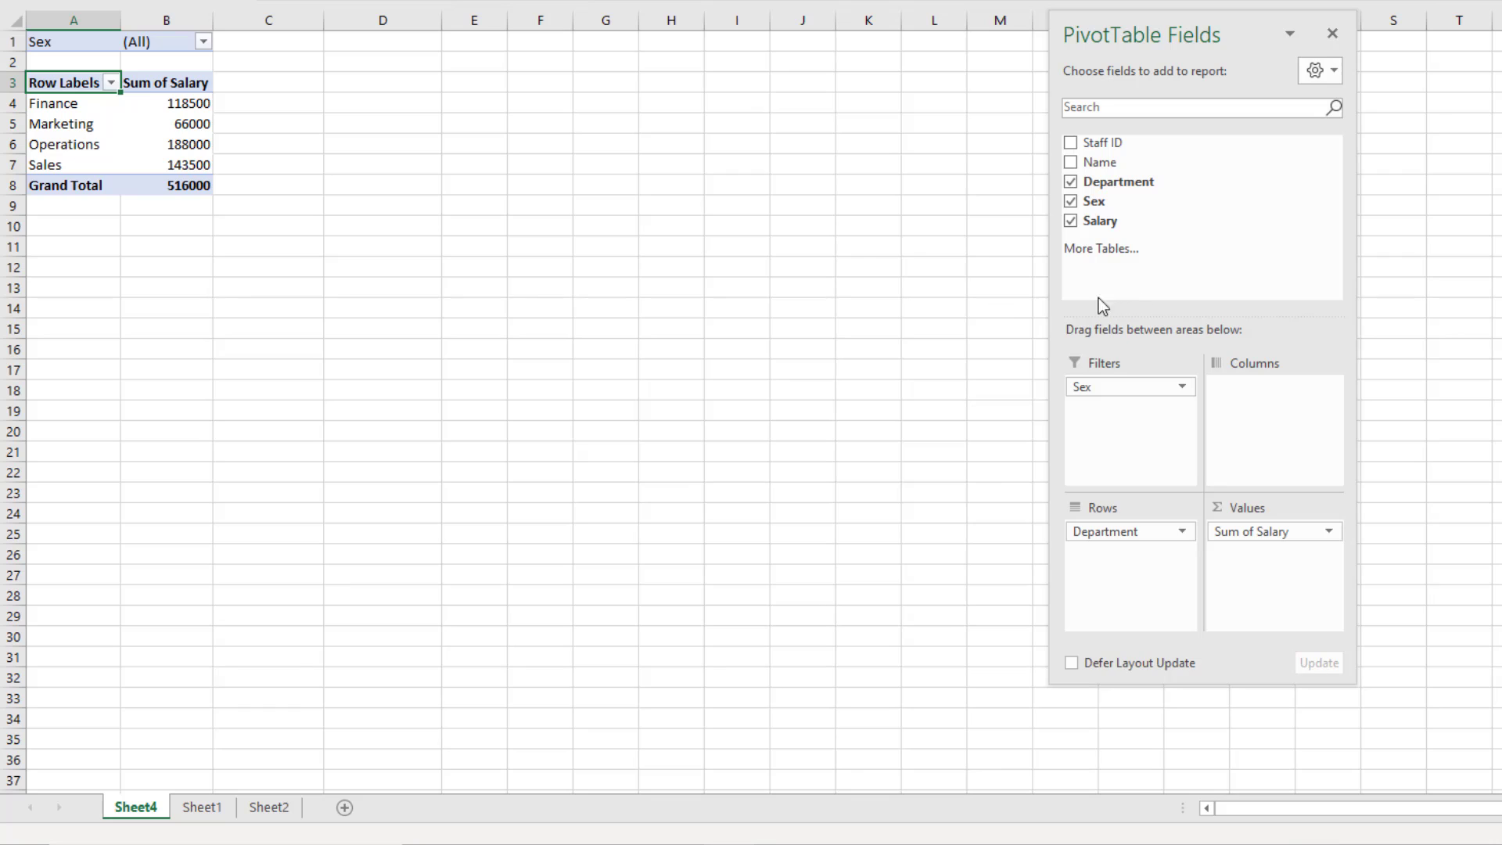
# - Delete the PivotTable worksheet Sheet4 and confirm its removal
pyautogui.rightClick(137, 796)
pyautogui.click(185, 584)
pyautogui.click(942, 383)
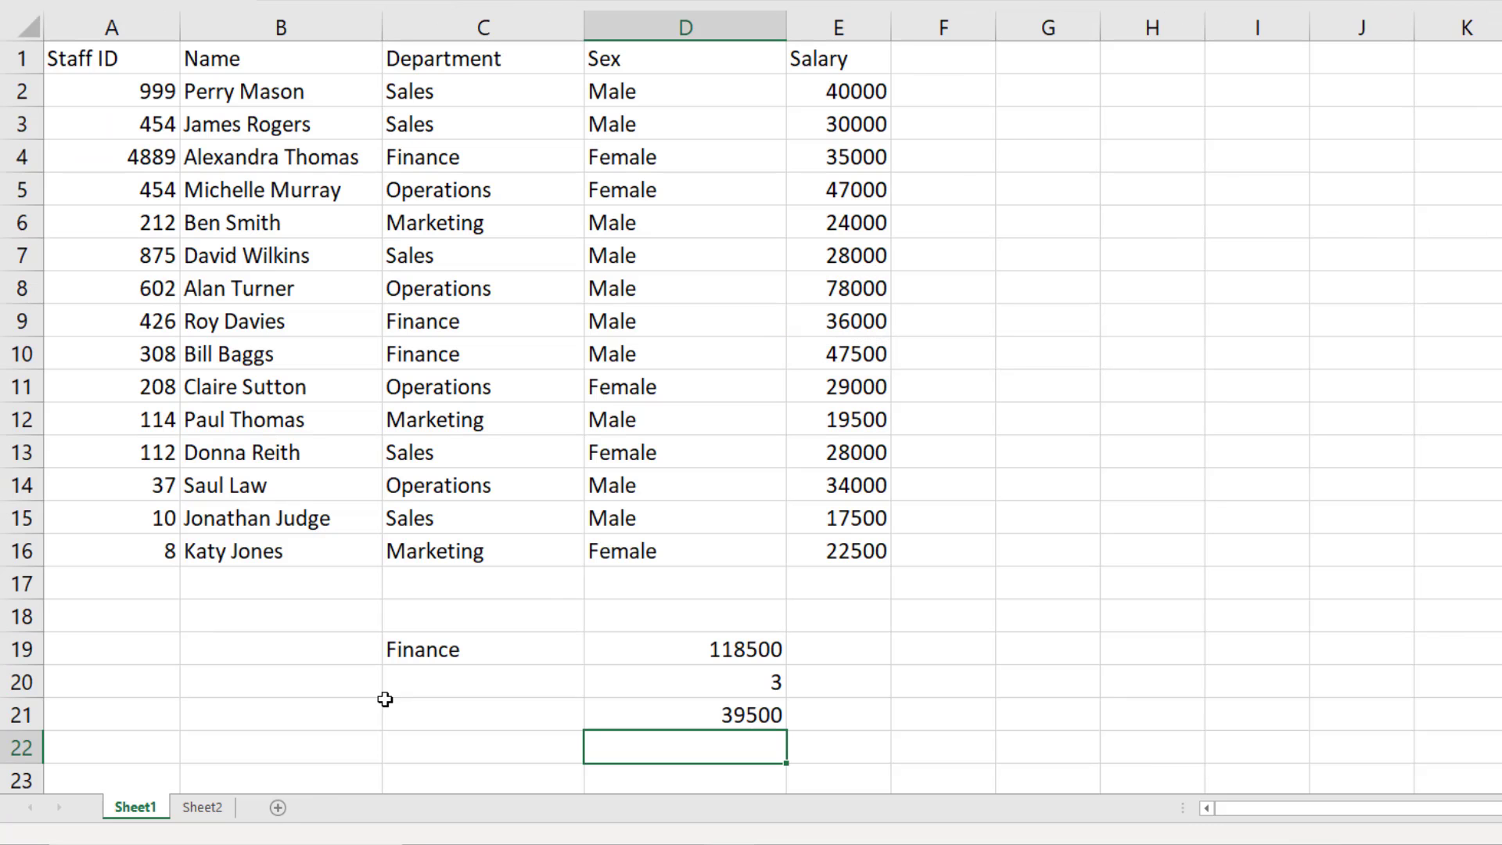
# - Clear the manual Finance label and calculations below the staff table in Sheet1
pyautogui.click(377, 642)
pyautogui.moveTo(387, 642); pyautogui.dragTo(896, 767)
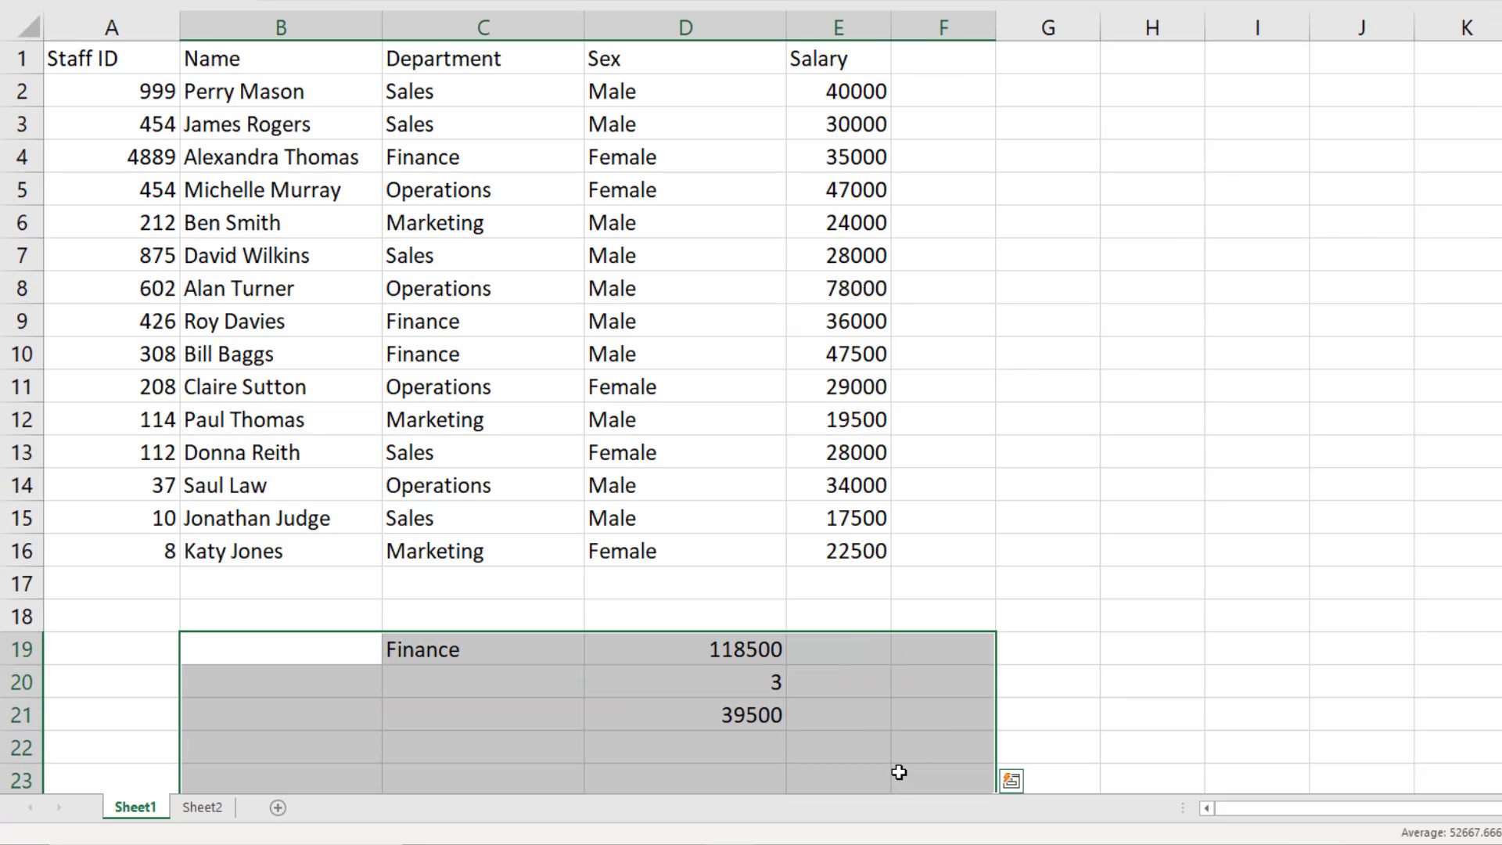
pyautogui.press('Delete')
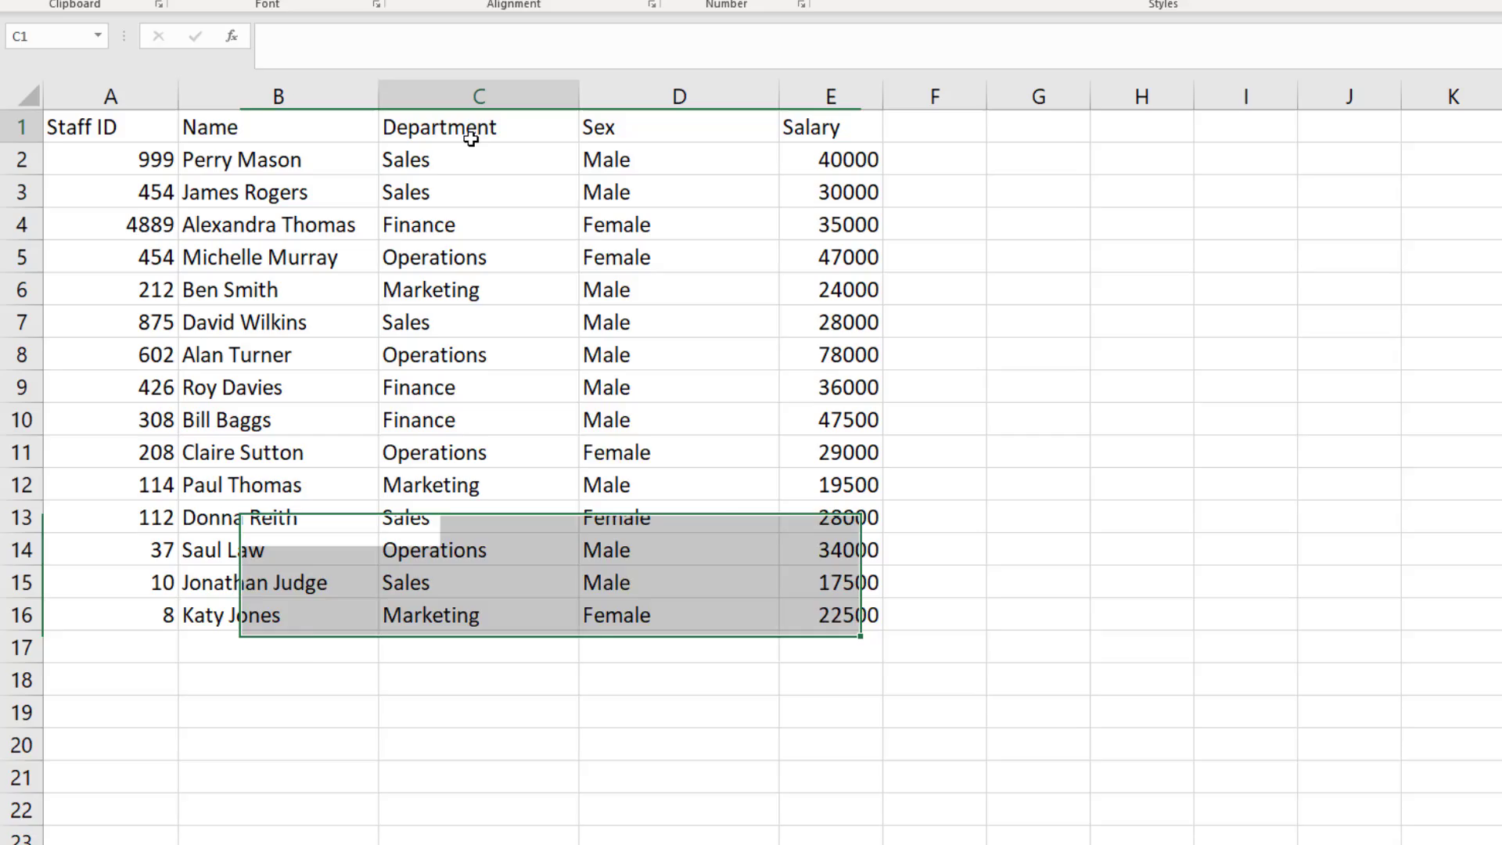
# - Delete the Department heading from cell C1 of the staff table
pyautogui.click(469, 61)
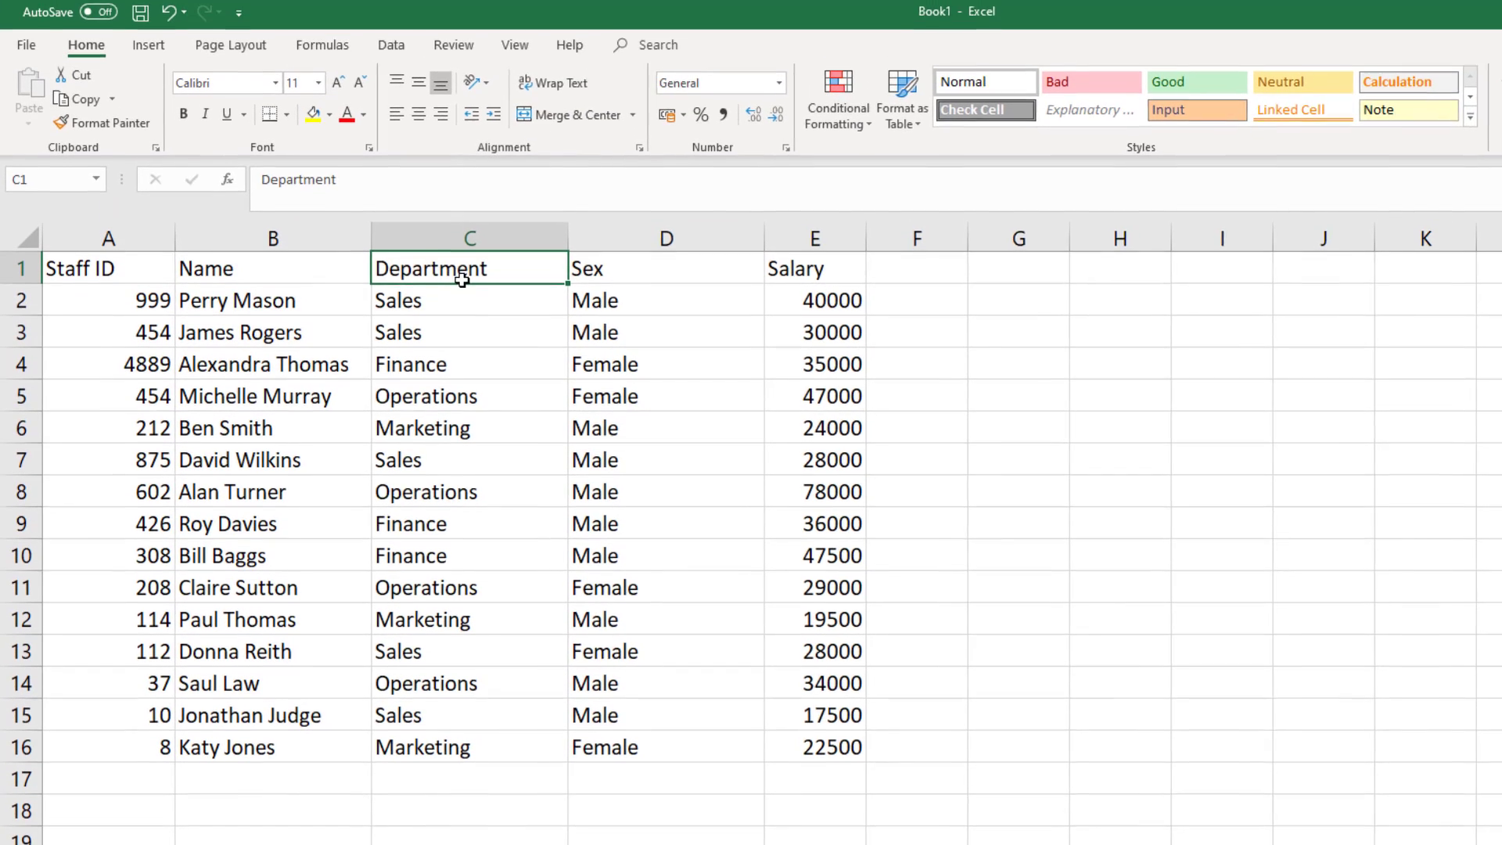
pyautogui.press('Delete')
pyautogui.click(305, 403)
pyautogui.click(466, 280)
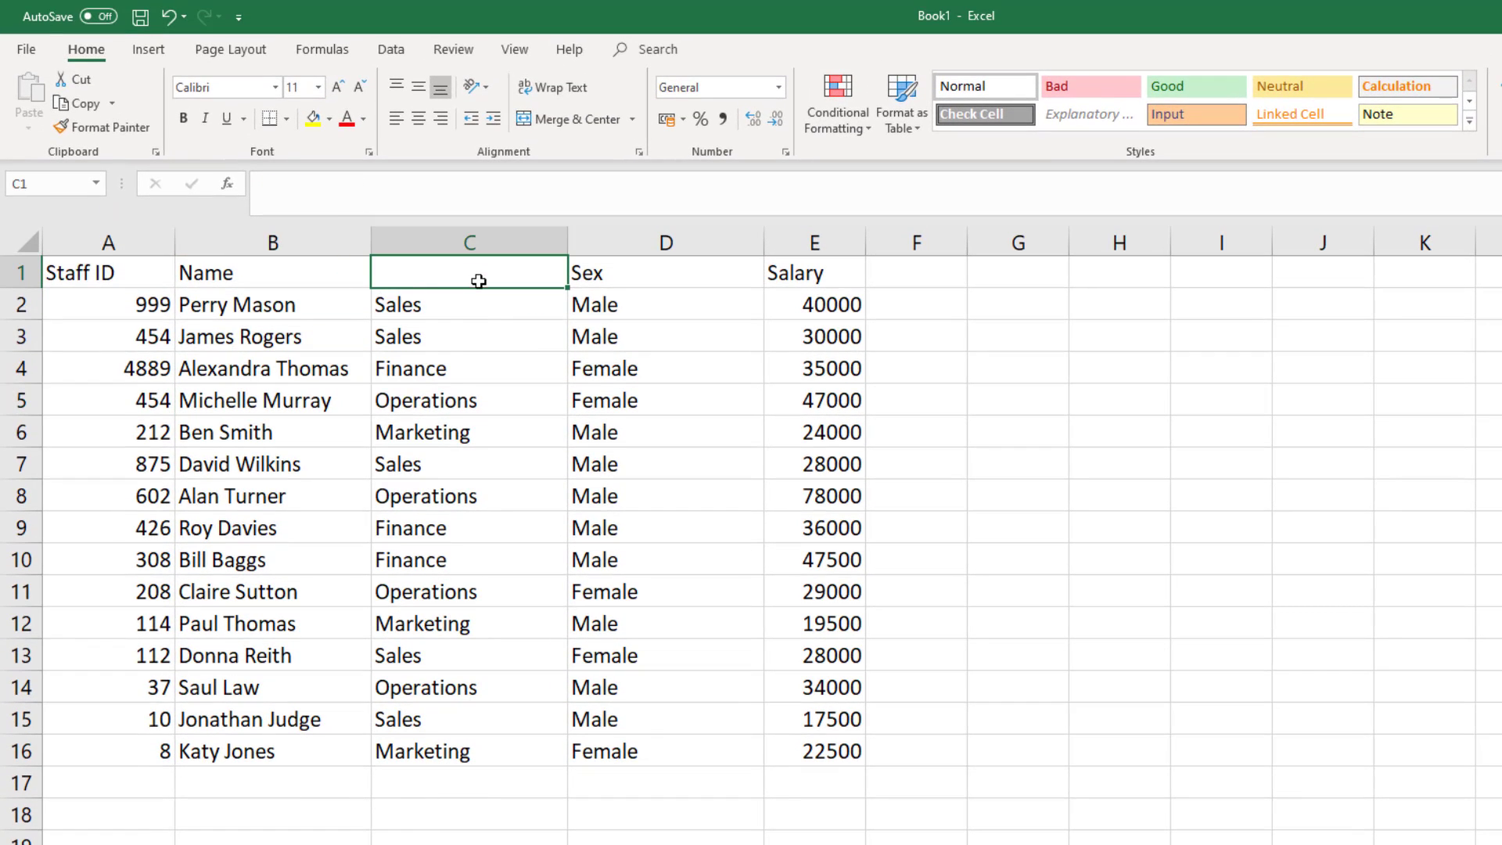
# - Try to create a PivotTable on a new worksheet from Sheet1!$A$1:$E$16 with the C1 heading missing
pyautogui.click(289, 399)
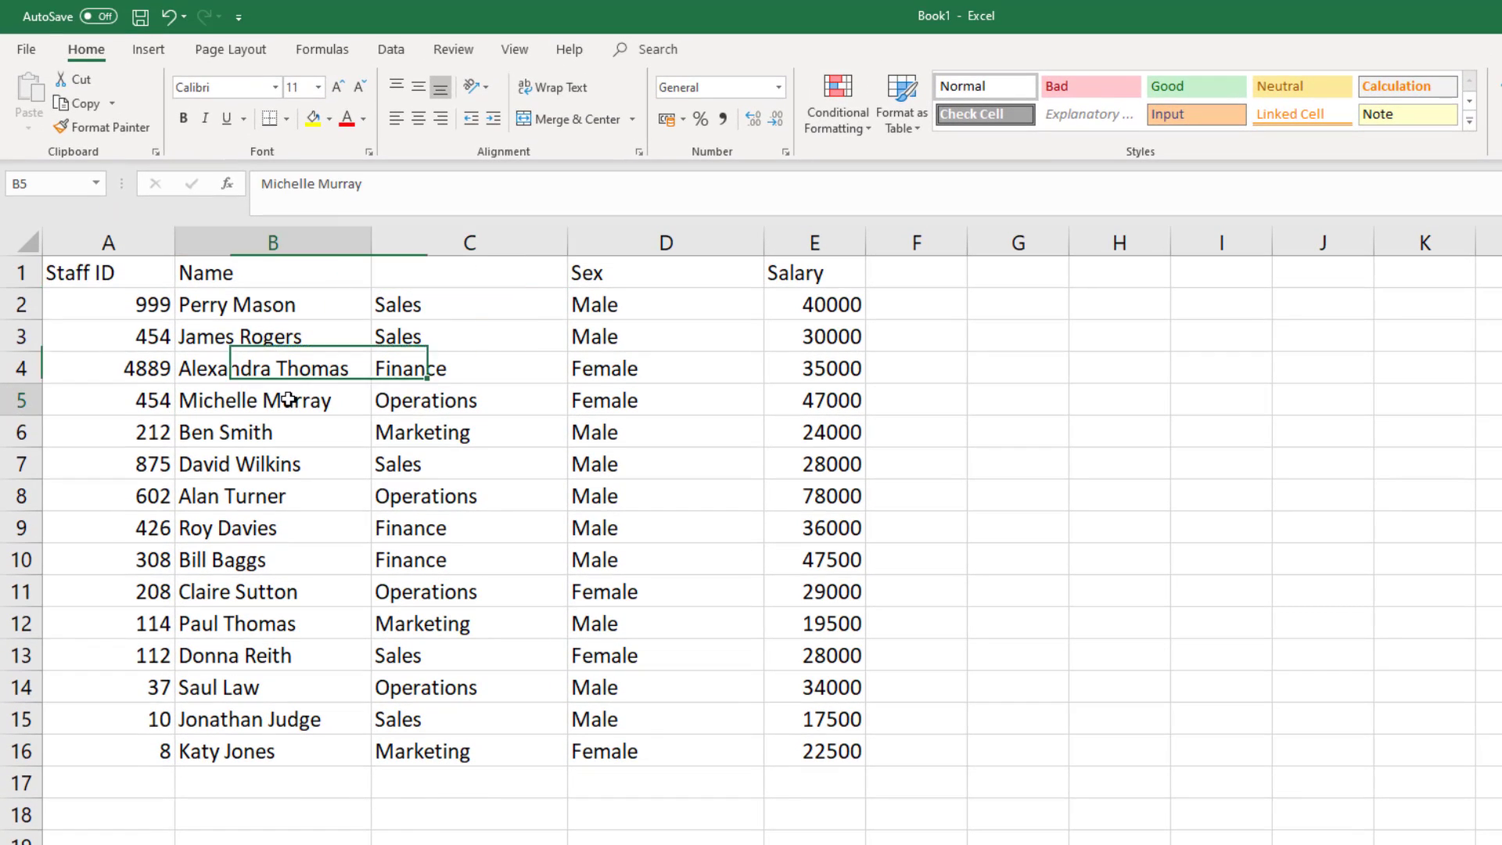
pyautogui.click(149, 50)
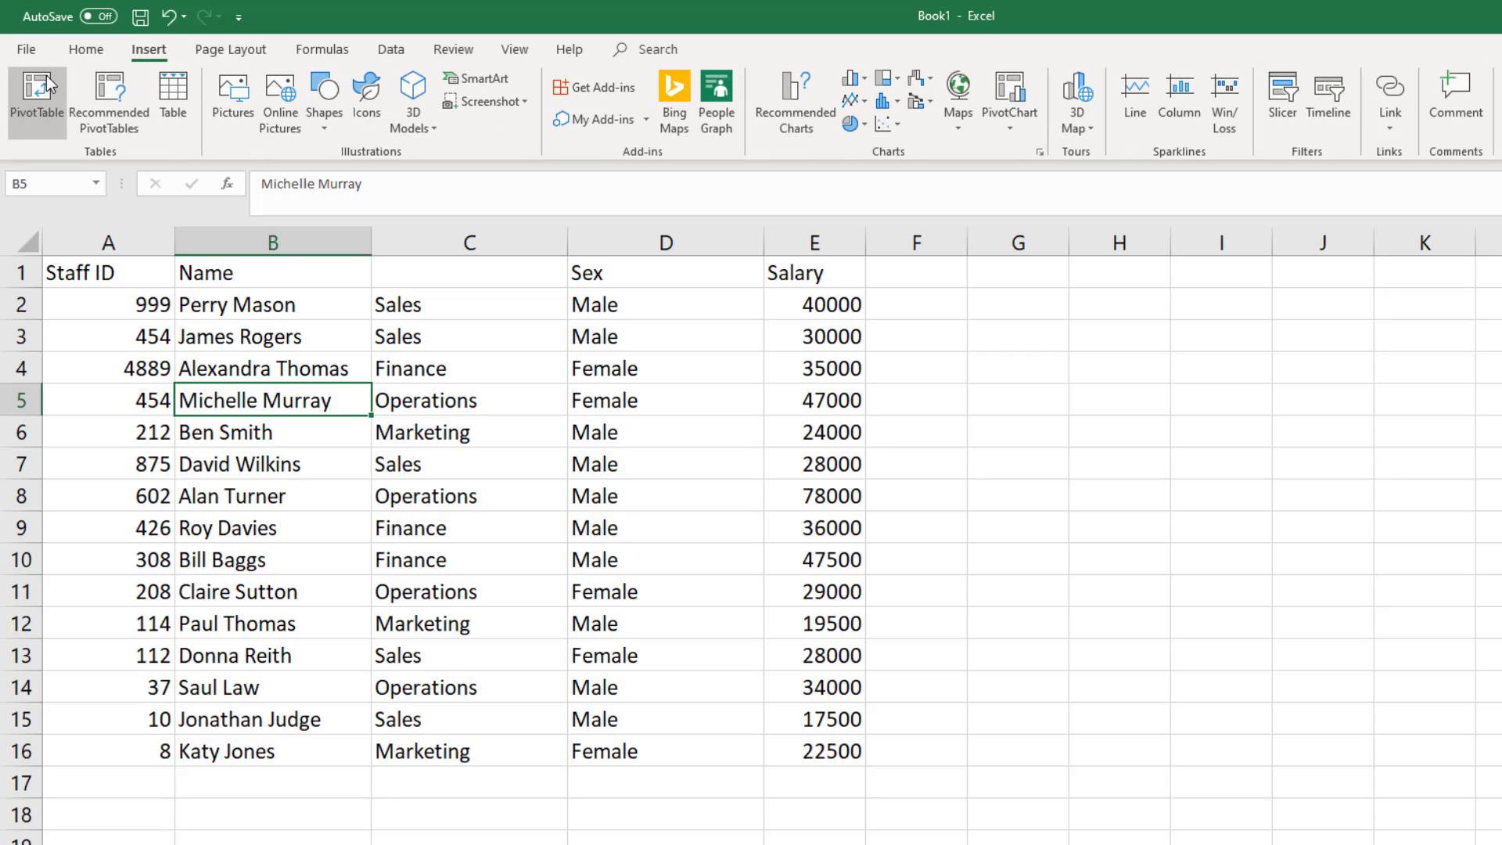
pyautogui.click(37, 98)
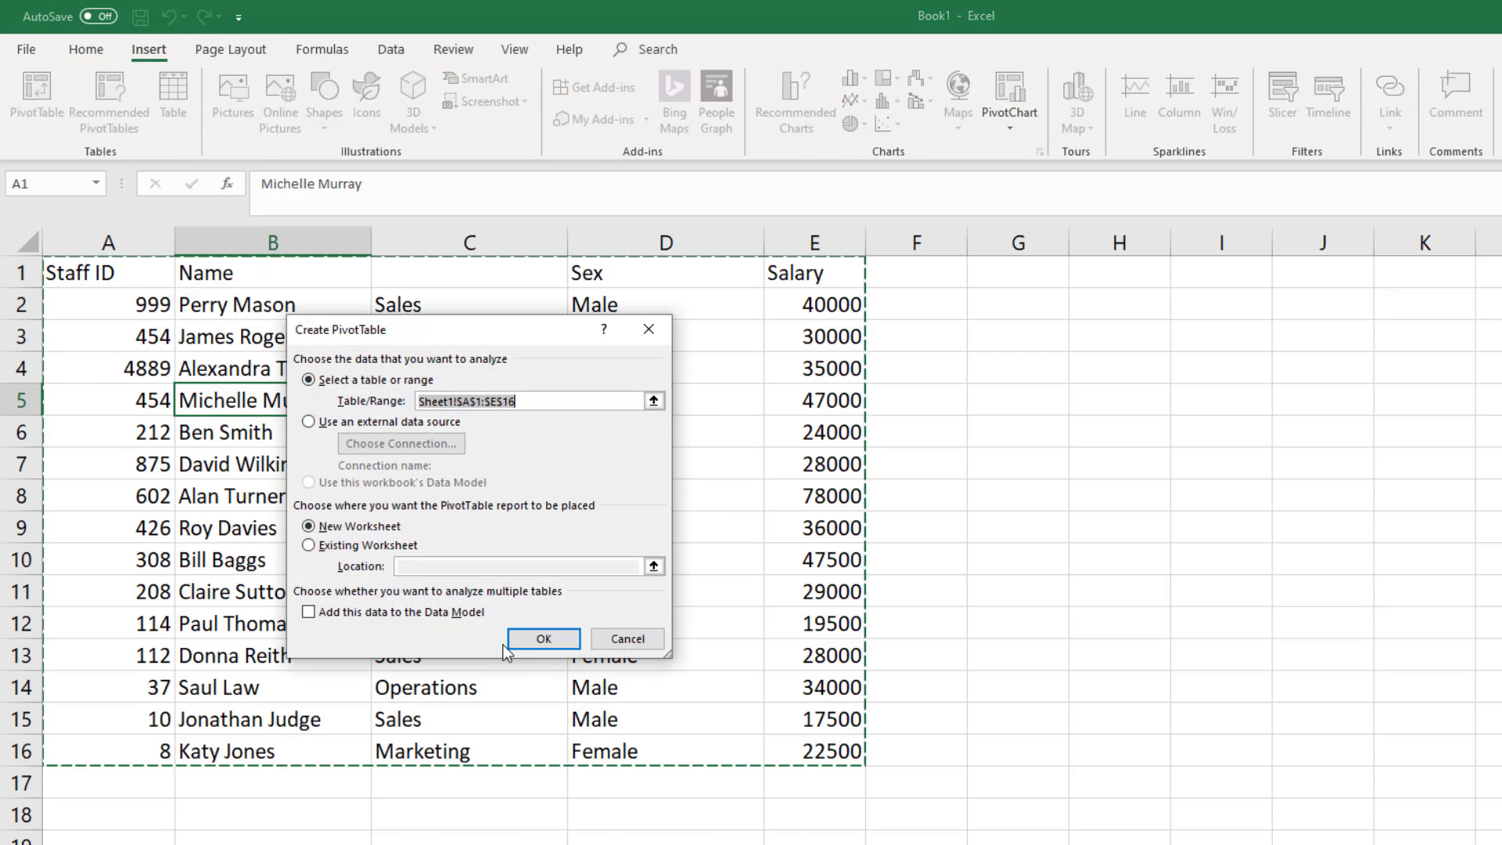
pyautogui.click(543, 638)
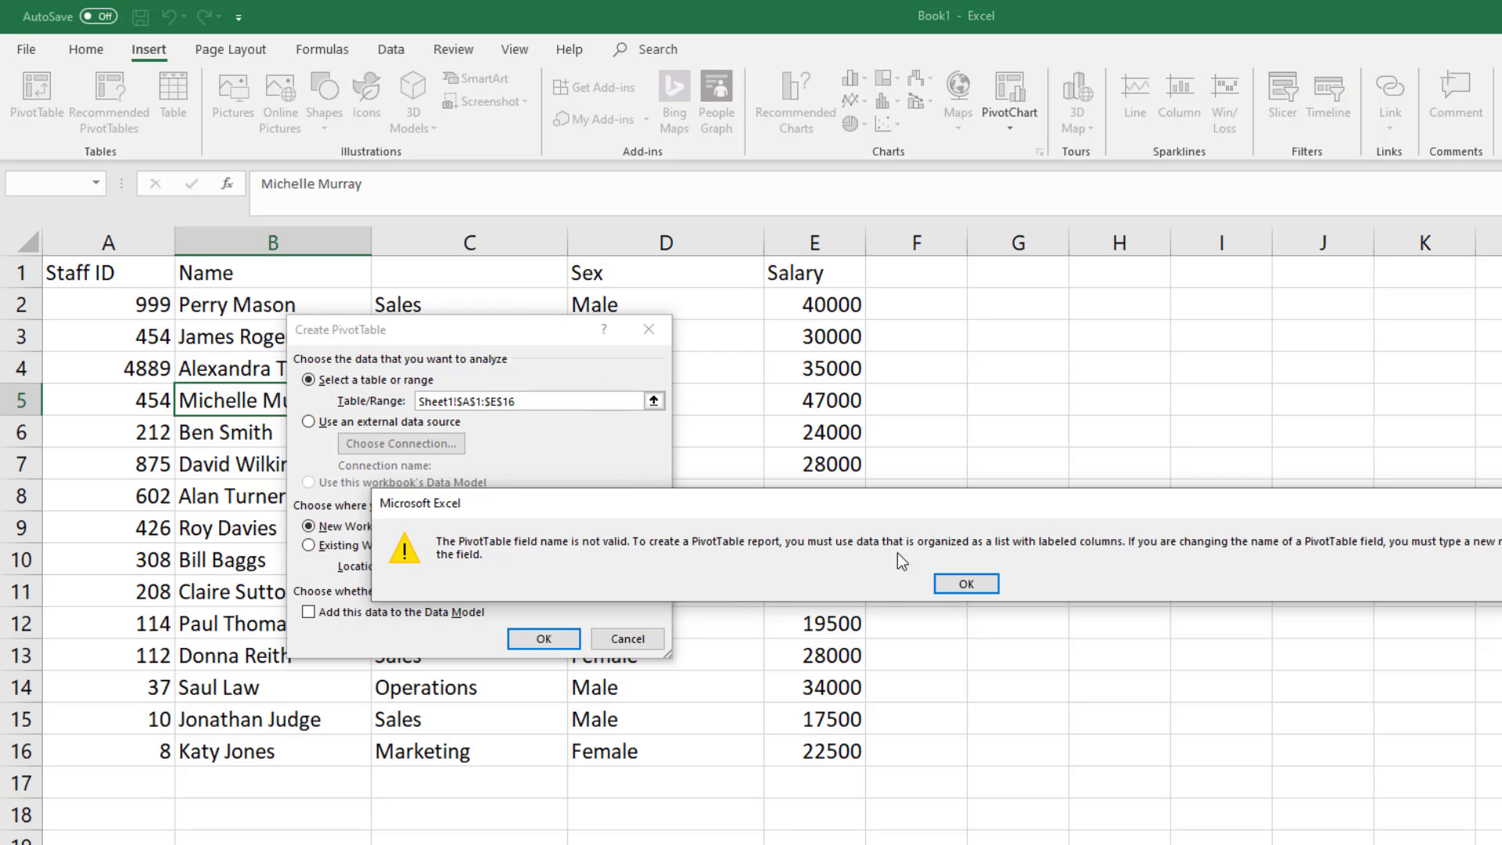
pyautogui.click(966, 584)
pyautogui.click(626, 638)
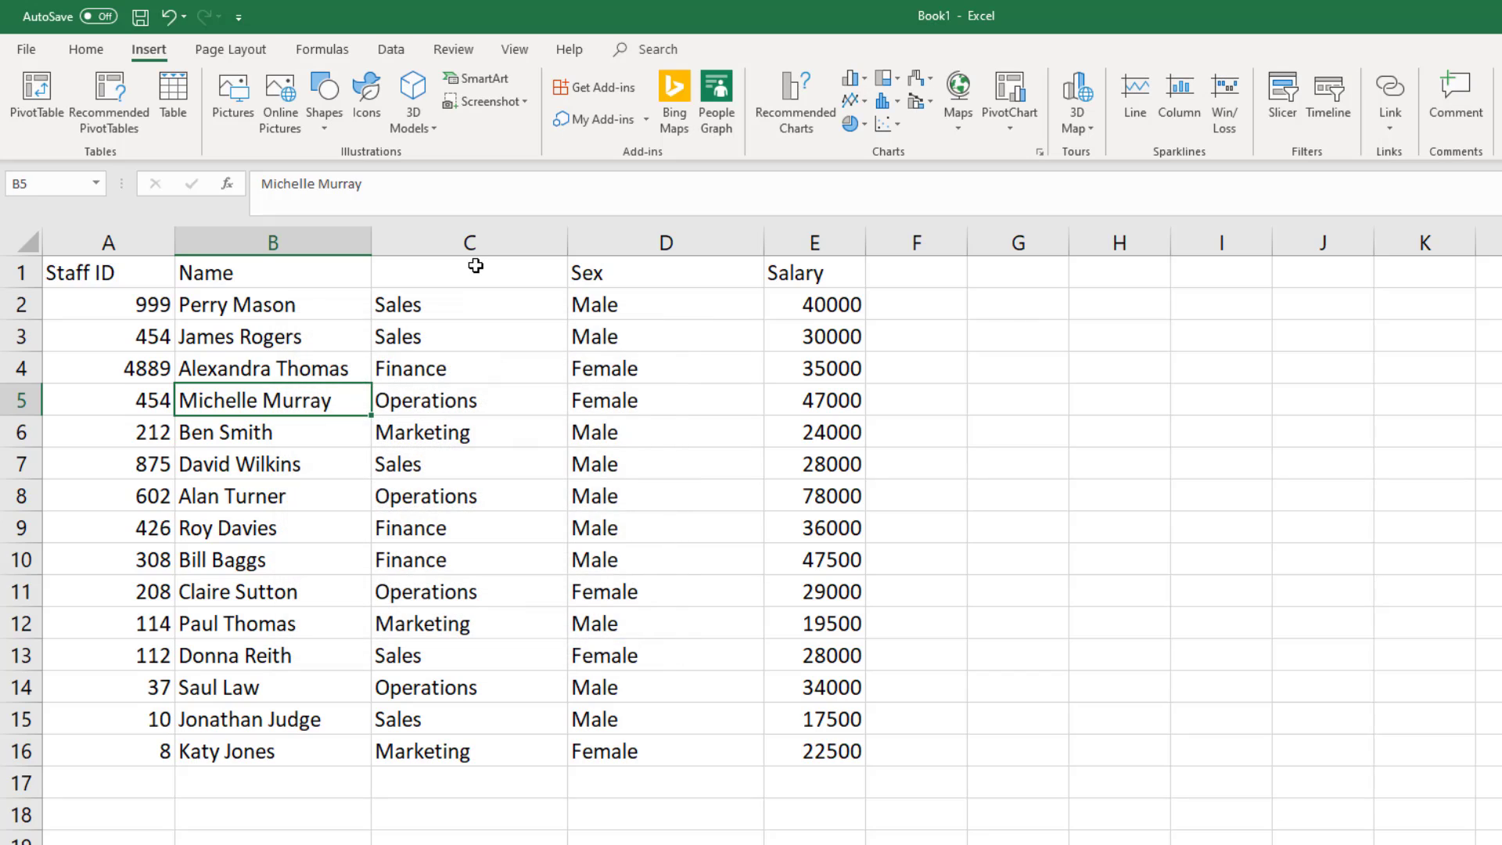
# - Enter the heading Department in cell C1
pyautogui.click(476, 267)
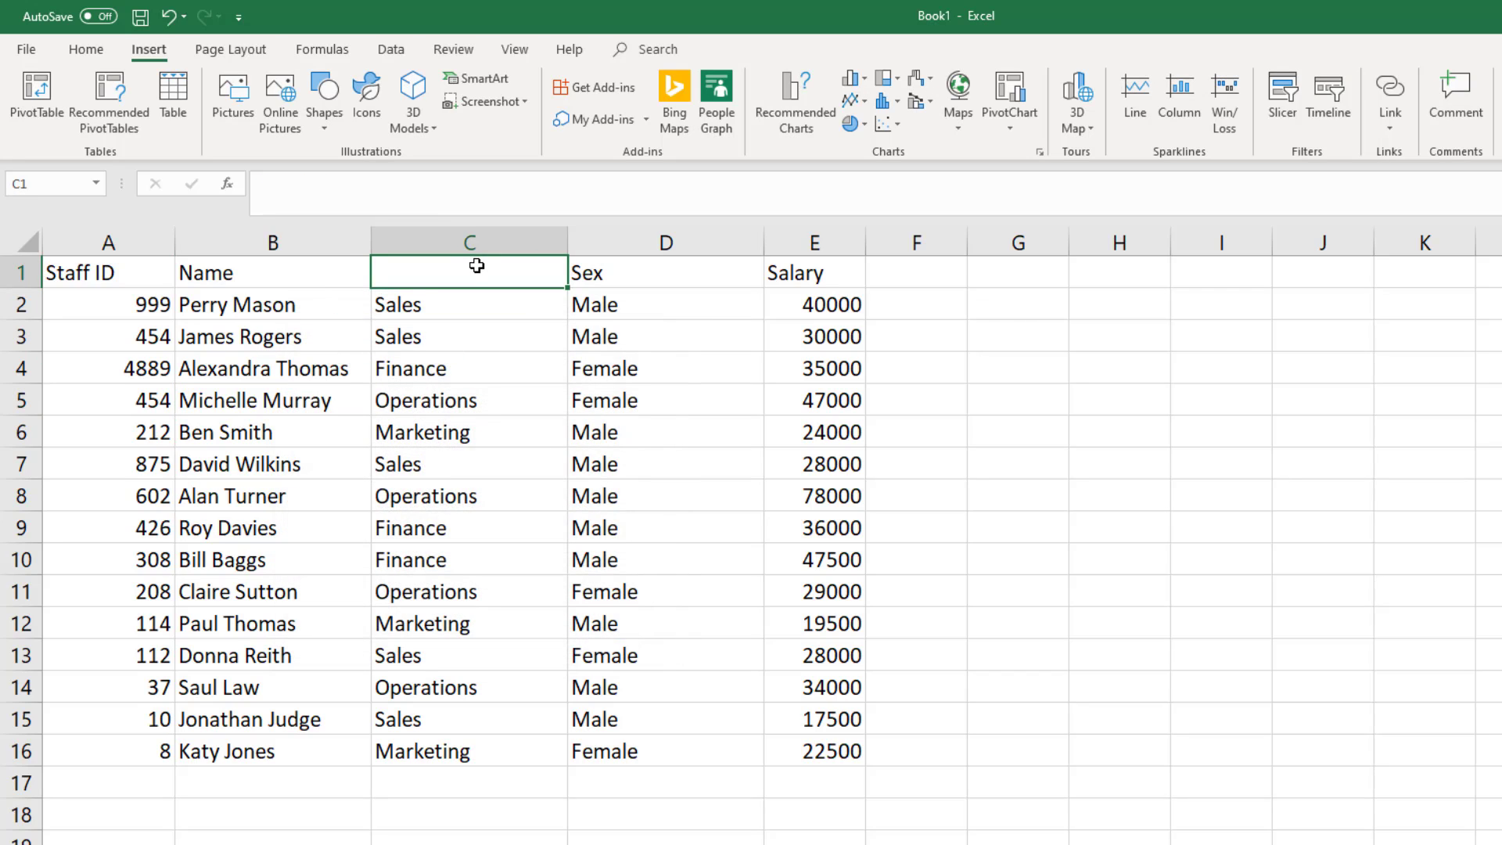
pyautogui.write('Department')
pyautogui.press('Return')
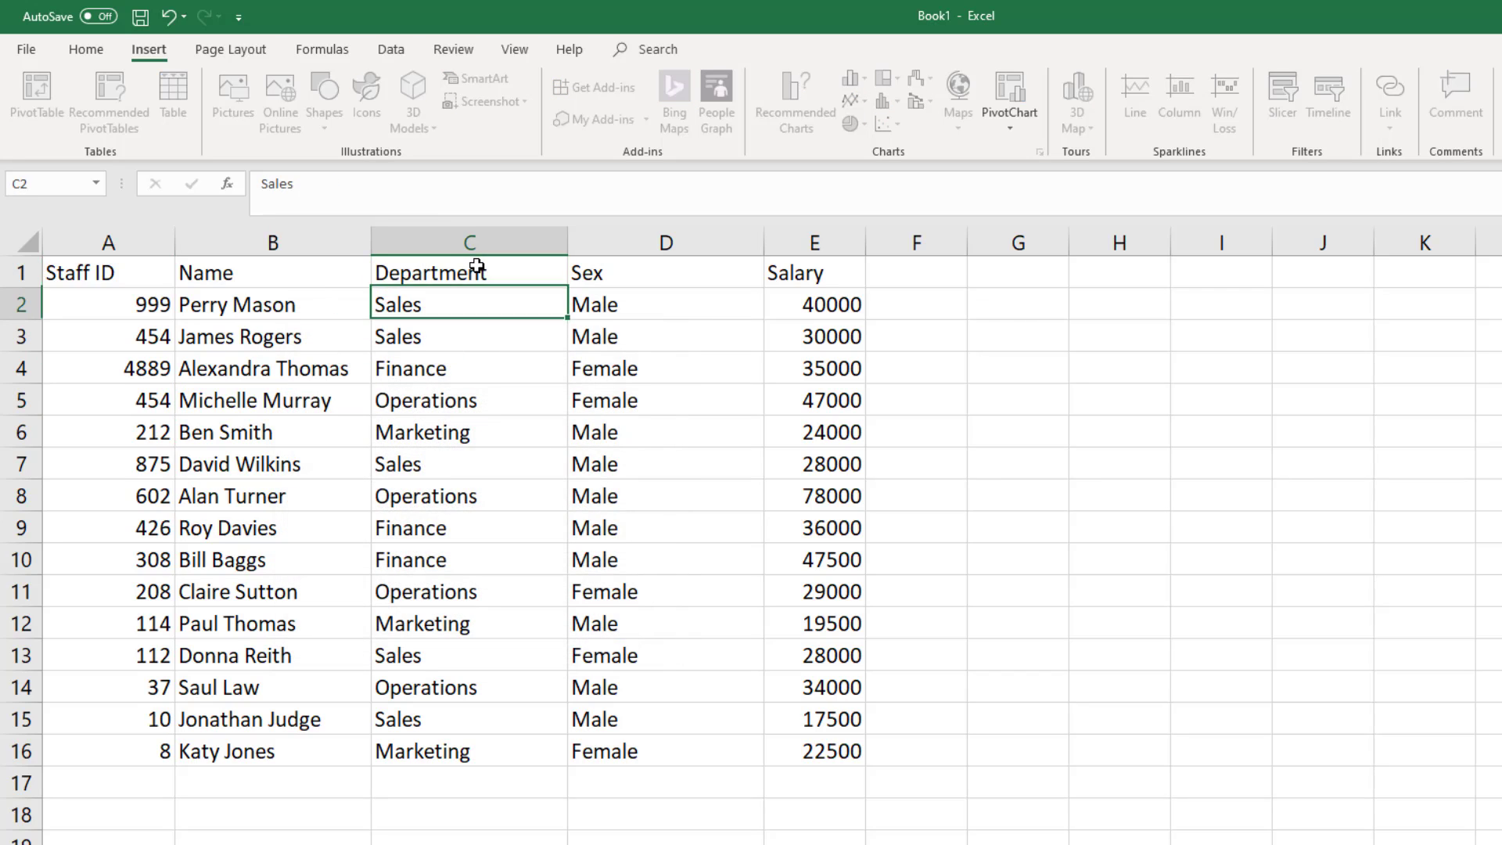
# - Insert a blank column before the Department column and select its cells C1:C16
pyautogui.click(466, 241)
pyautogui.rightClick(461, 234)
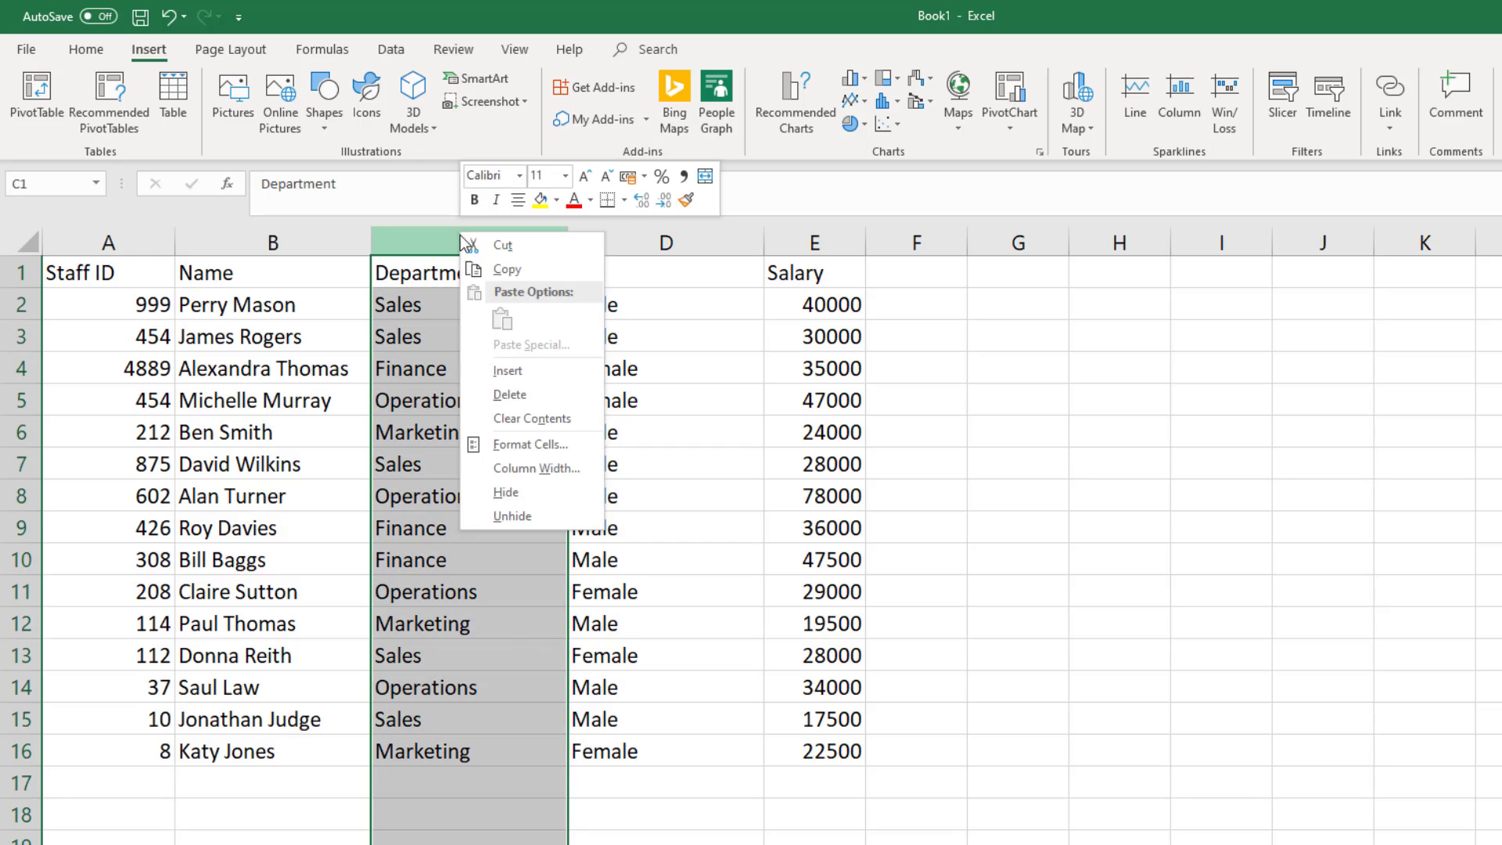
pyautogui.click(560, 373)
pyautogui.moveTo(117, 286); pyautogui.dragTo(778, 560)
pyautogui.click(497, 278)
pyautogui.moveTo(498, 278); pyautogui.dragTo(462, 741)
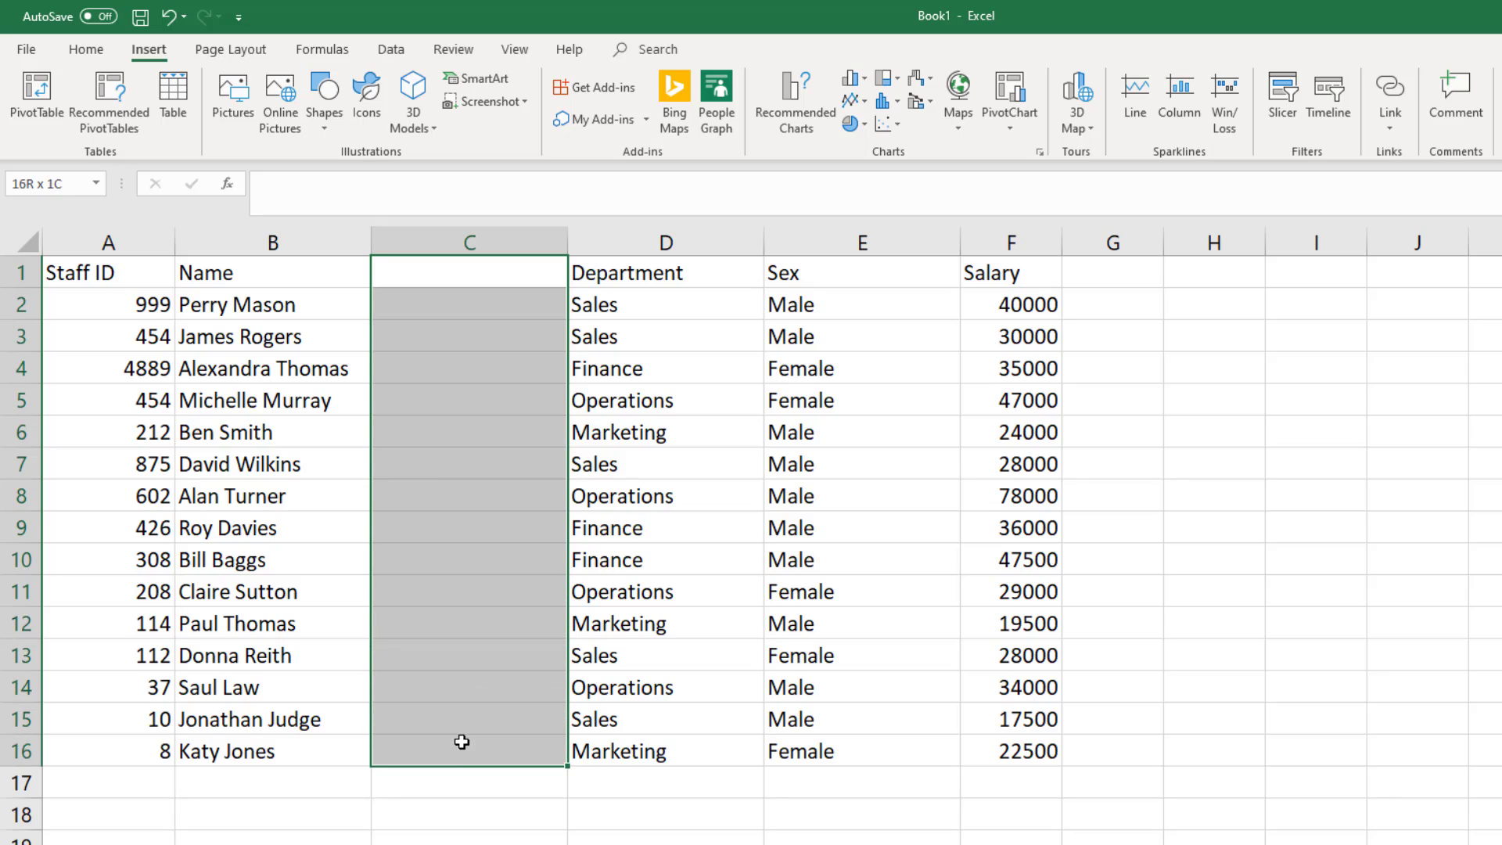
# - Try to create a PivotTable on a new worksheet from A1:F16, including the blank column C
pyautogui.click(114, 278)
pyautogui.moveTo(114, 275); pyautogui.dragTo(1017, 751)
pyautogui.click(35, 98)
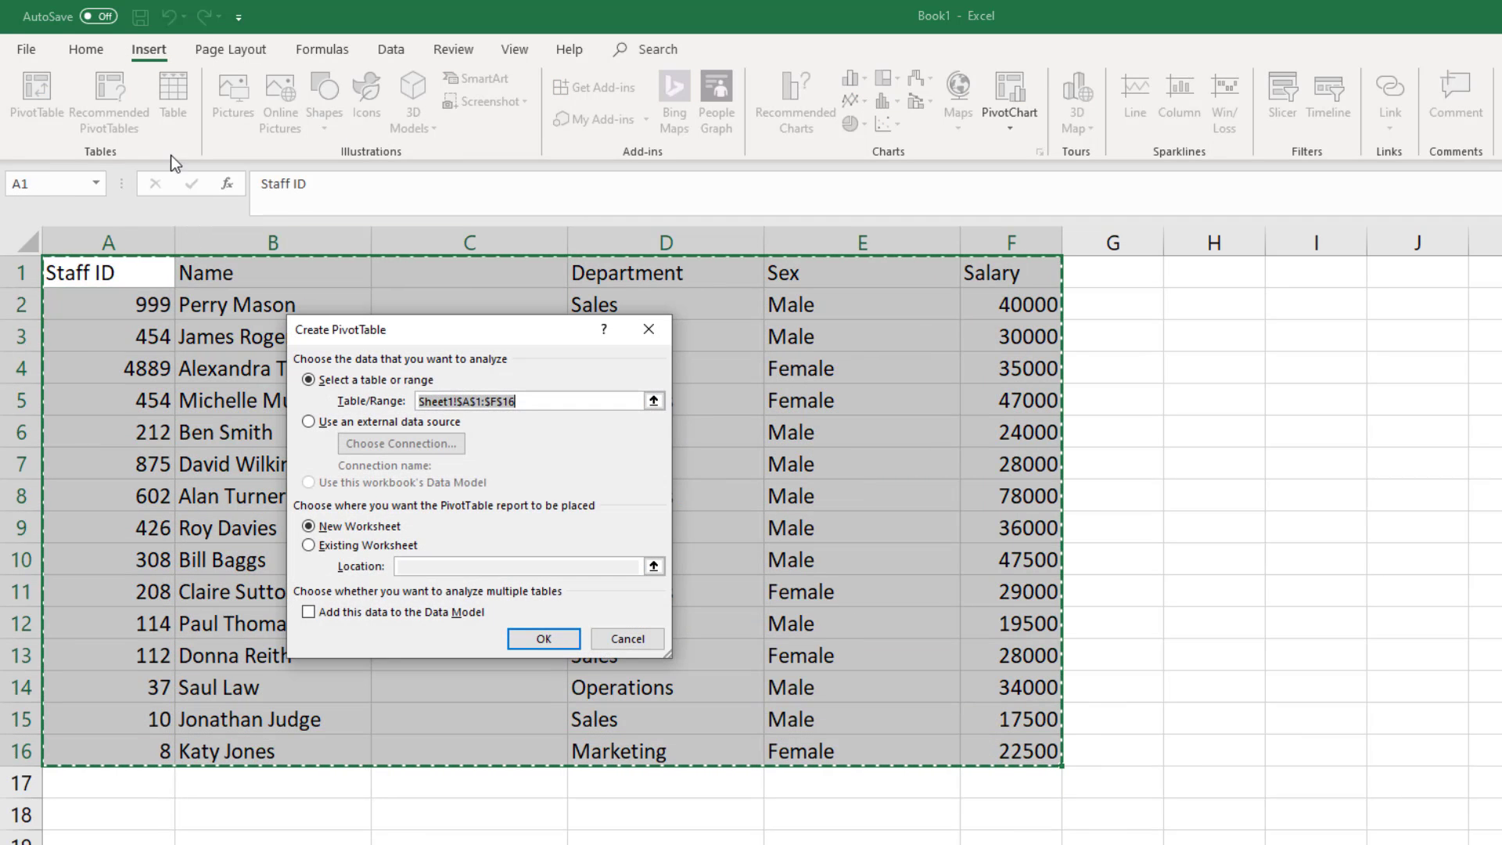
pyautogui.click(557, 640)
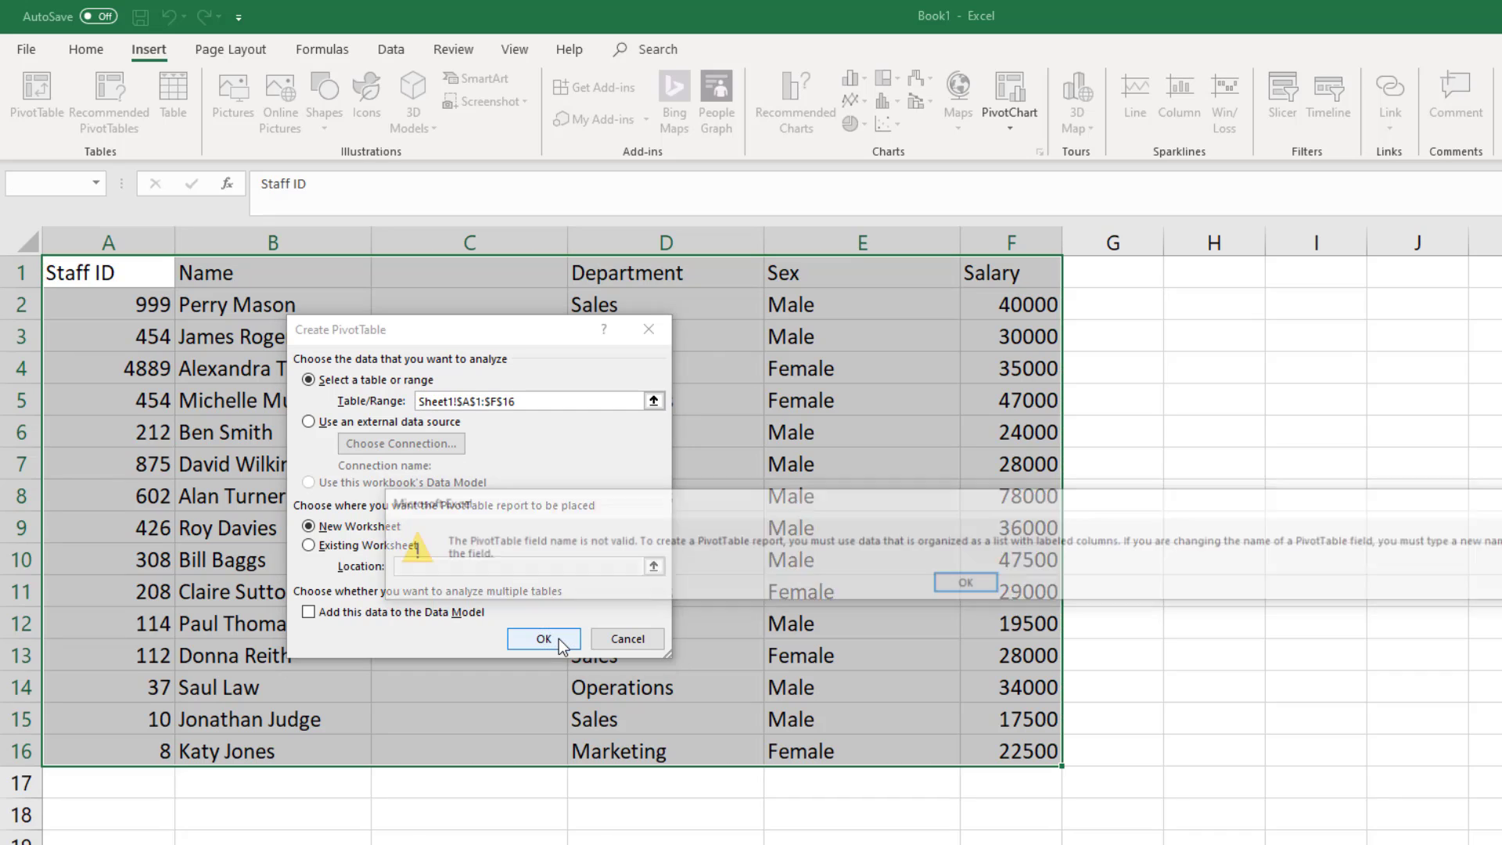
pyautogui.click(966, 583)
pyautogui.click(643, 636)
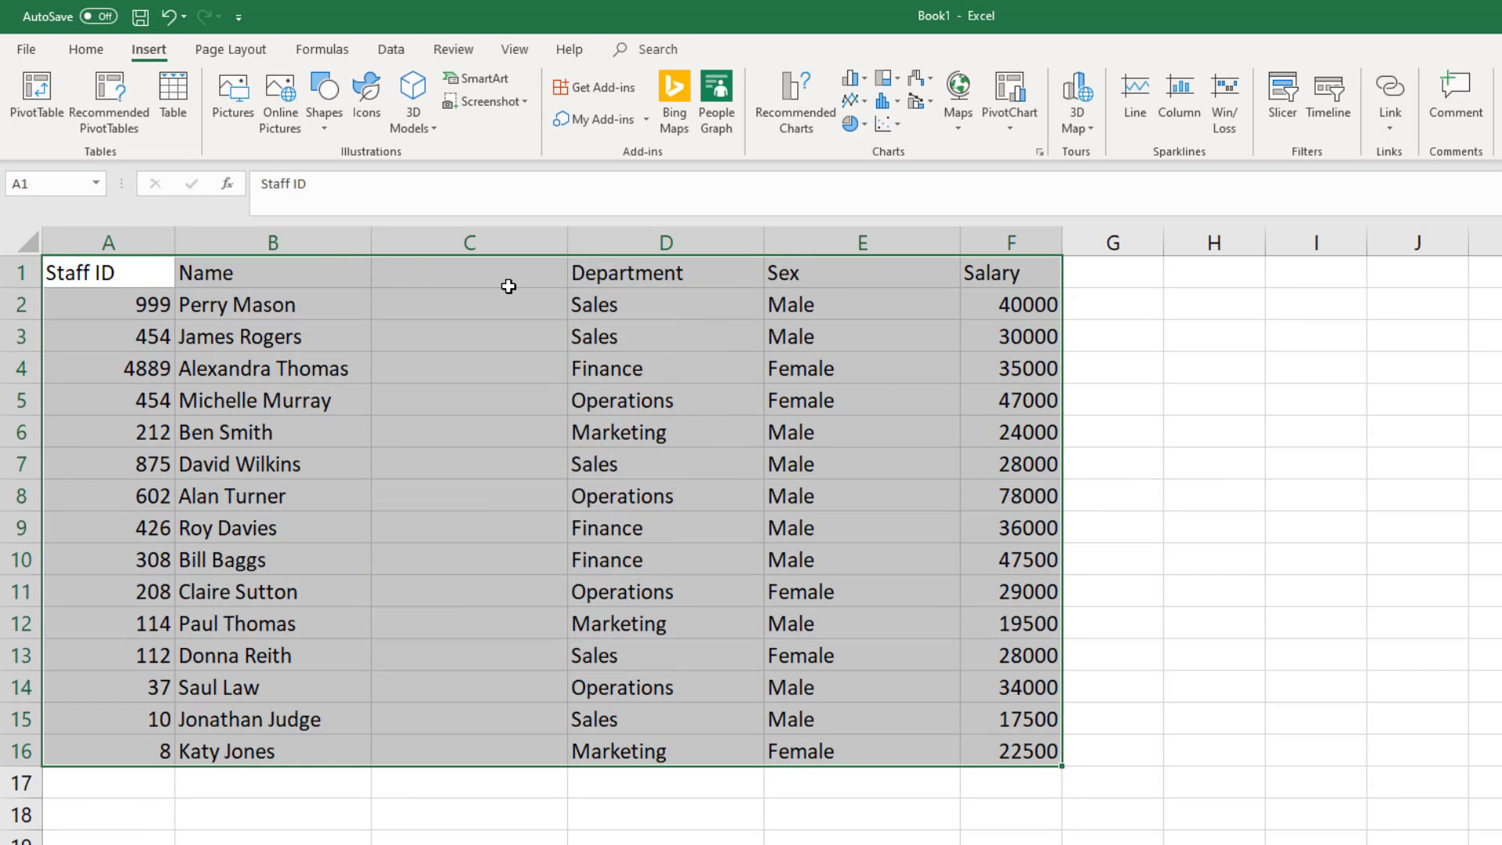
# - Delete the blank column C between Name and Department
pyautogui.click(505, 285)
pyautogui.click(478, 246)
pyautogui.hotkey('ctrl', '-')
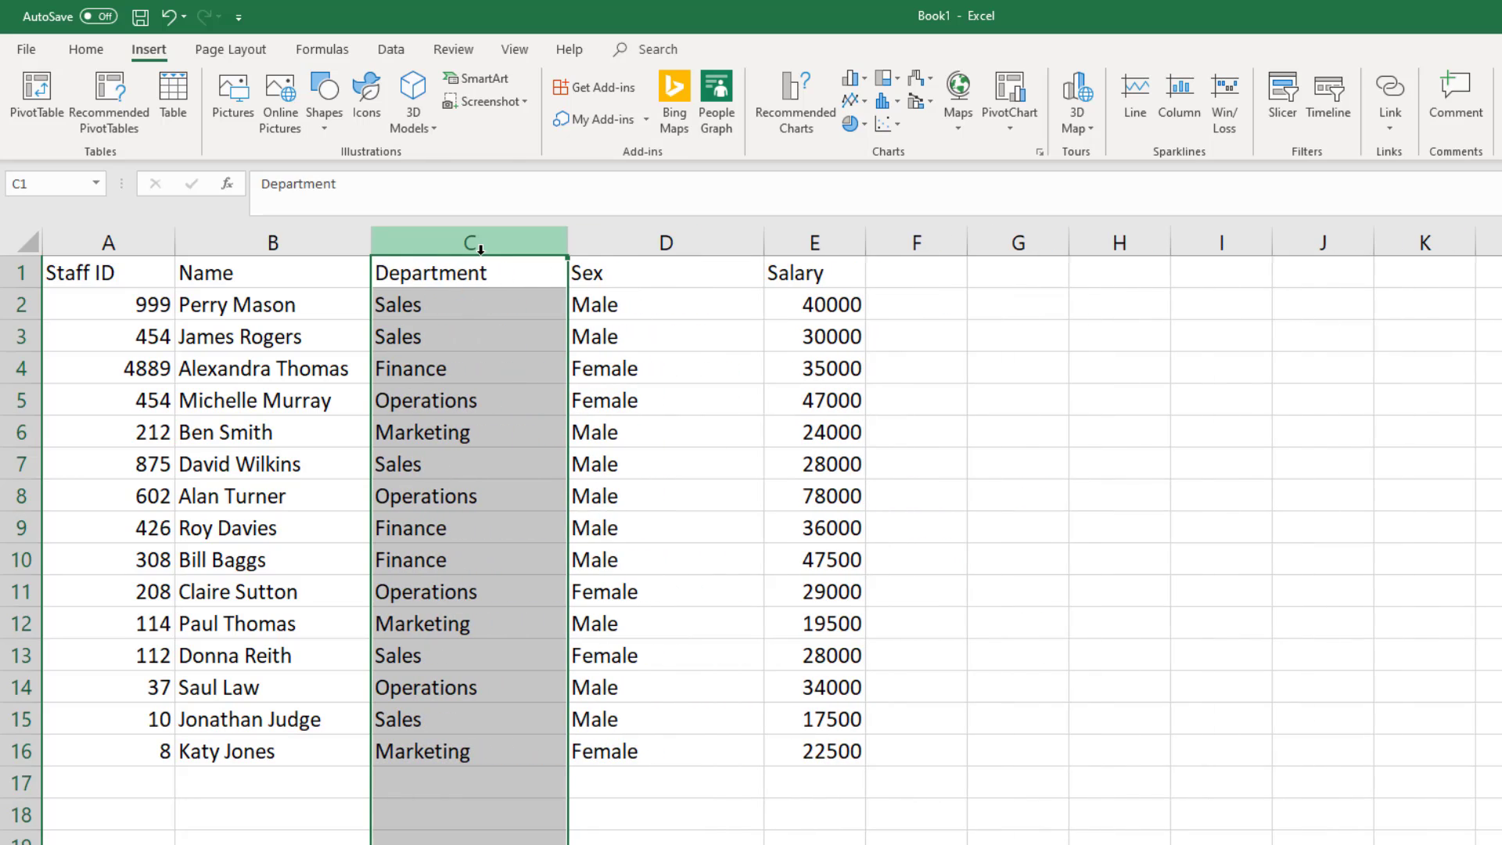
# - Create a PivotTable on a new worksheet from the staff data range Sheet1!$A$1:$E$16
pyautogui.moveTo(120, 278); pyautogui.dragTo(795, 279)
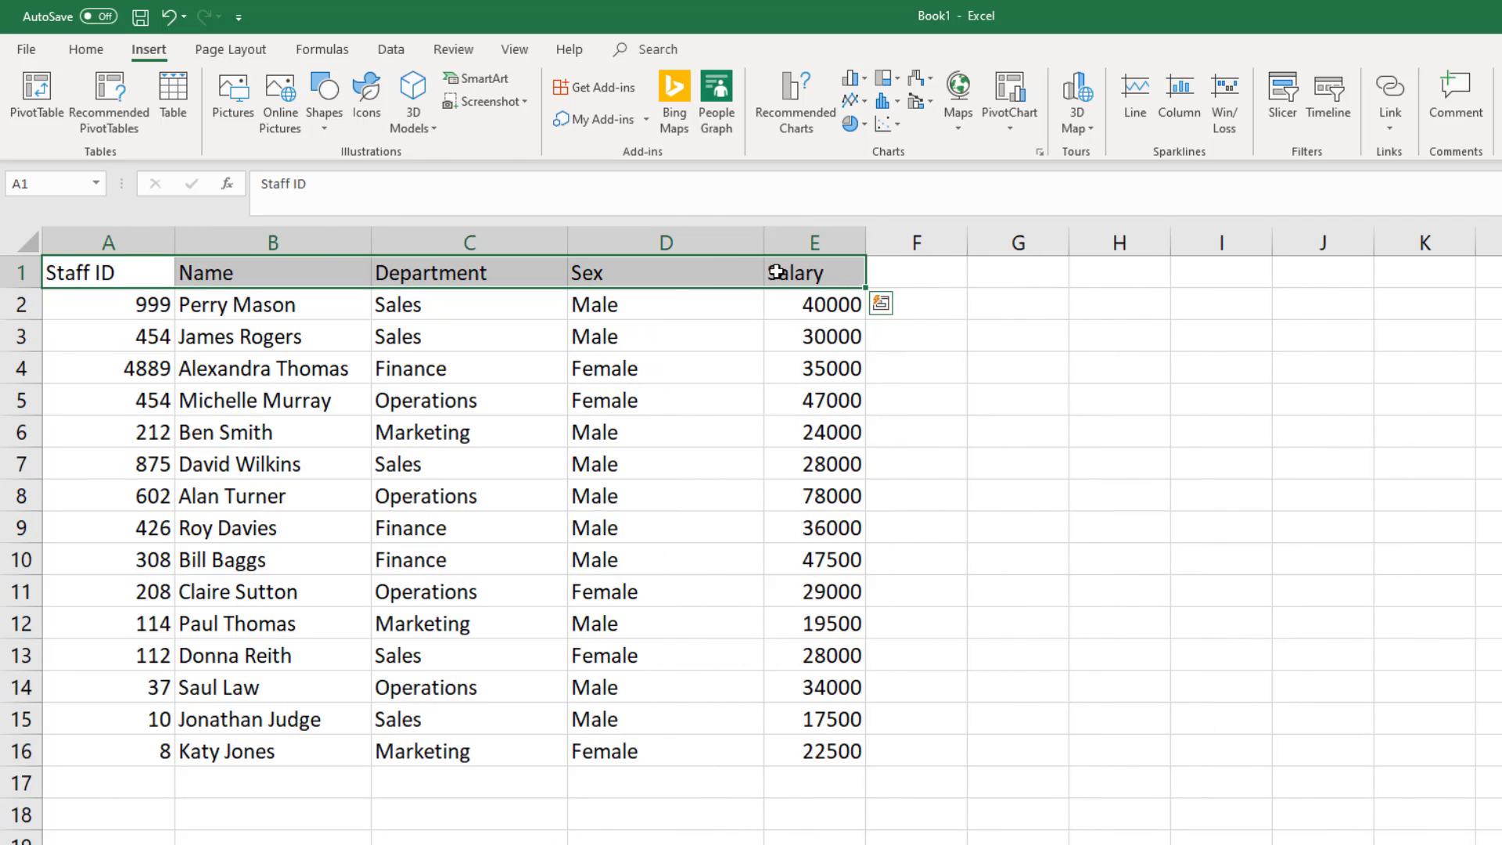
pyautogui.click(24, 498)
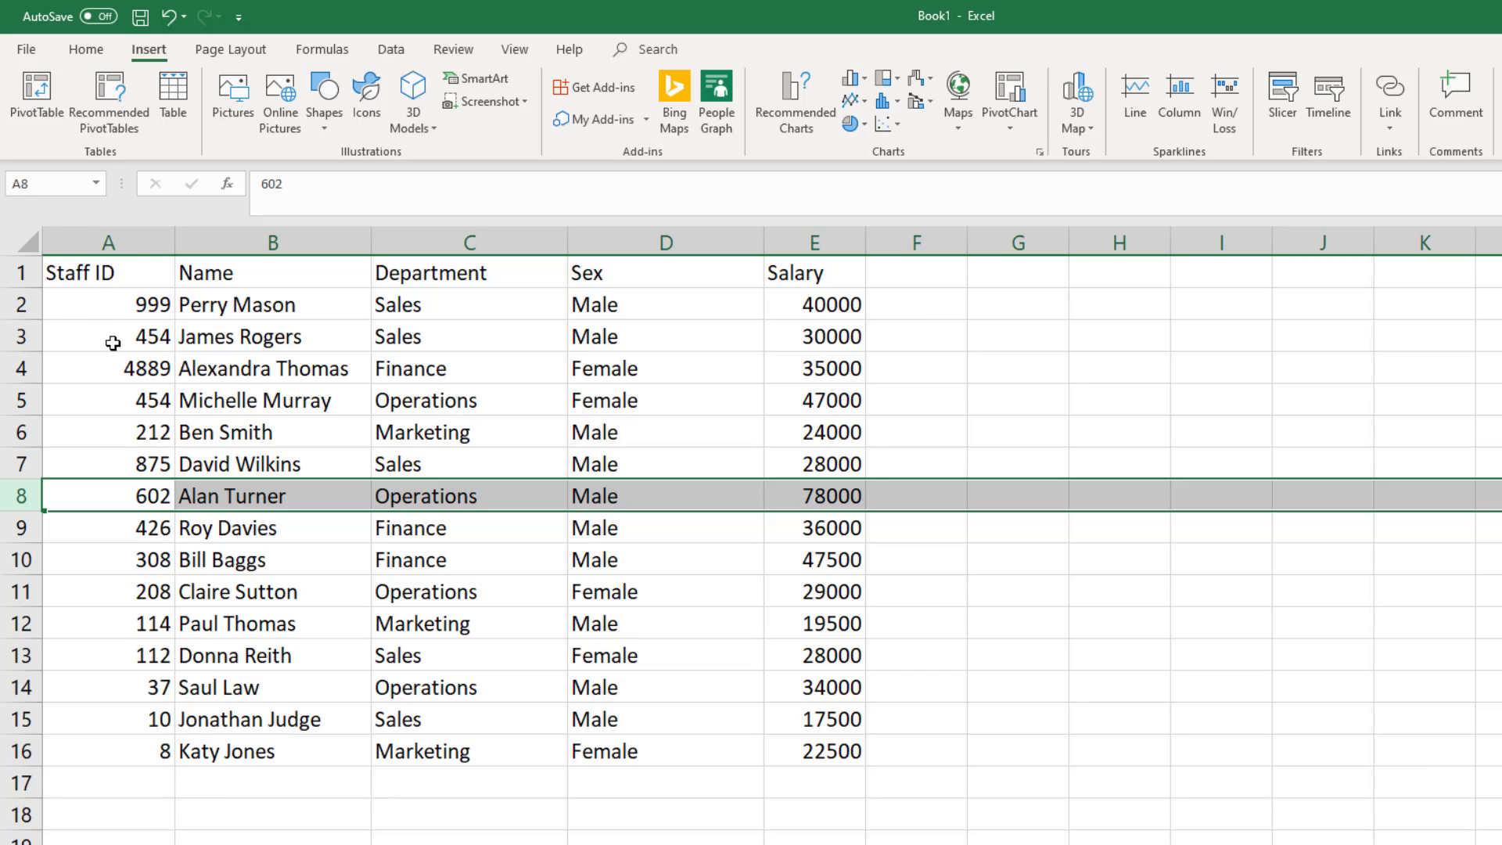
pyautogui.click(231, 397)
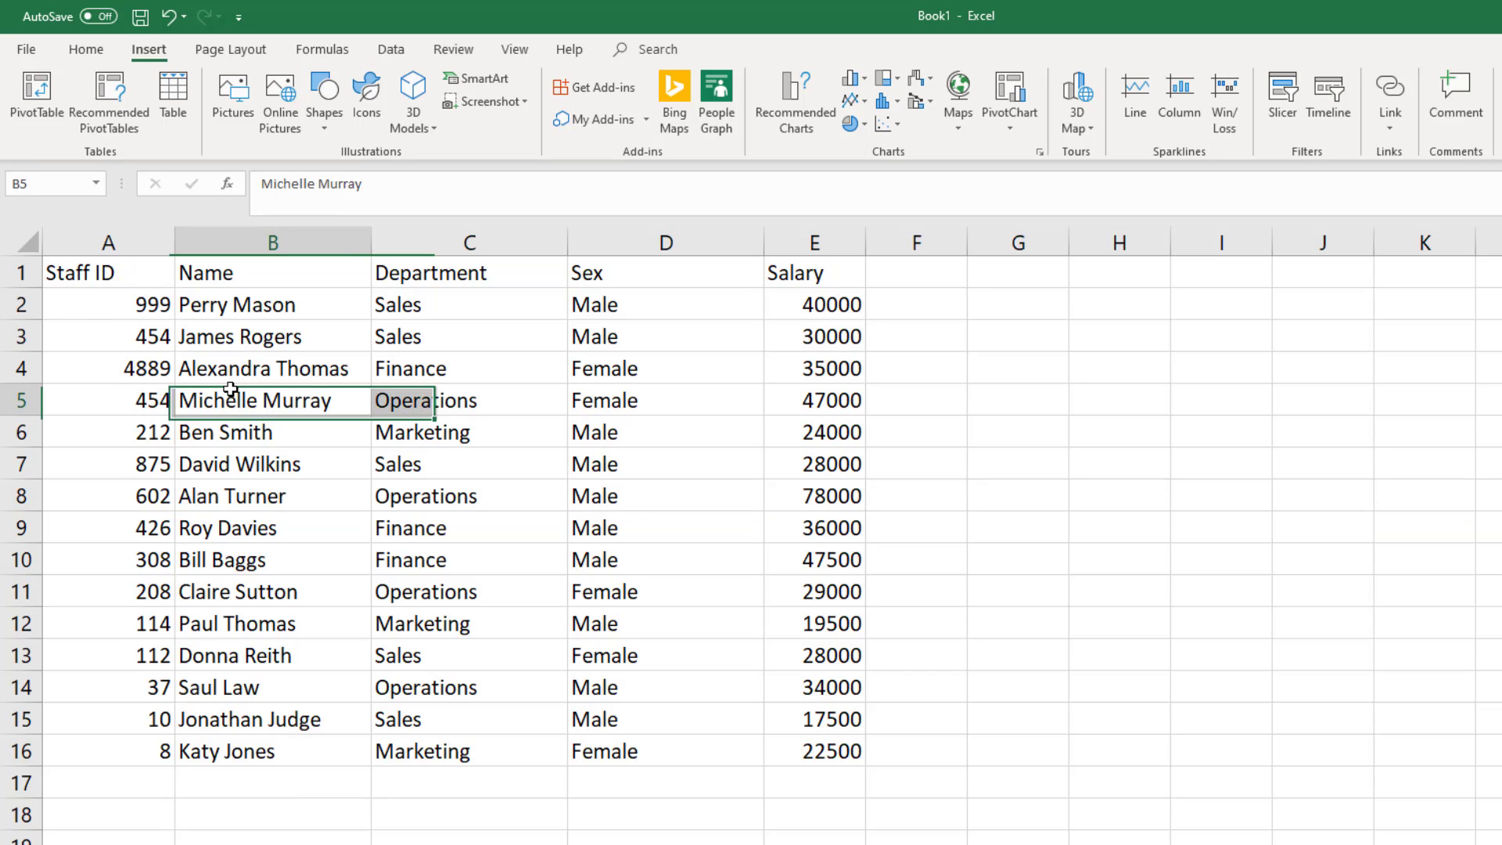
pyautogui.click(35, 94)
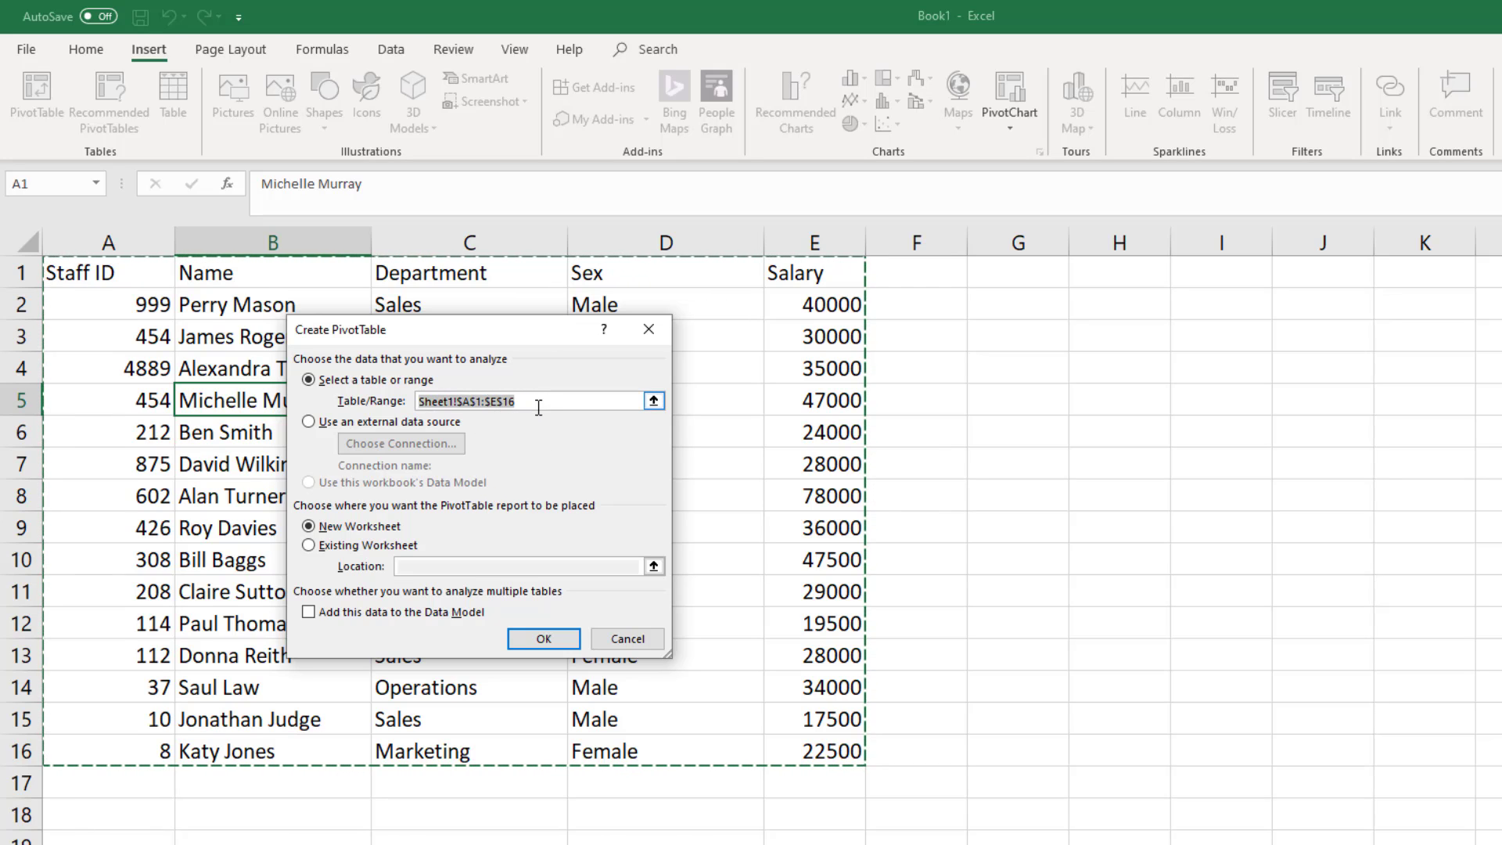
pyautogui.moveTo(109, 274); pyautogui.dragTo(775, 751)
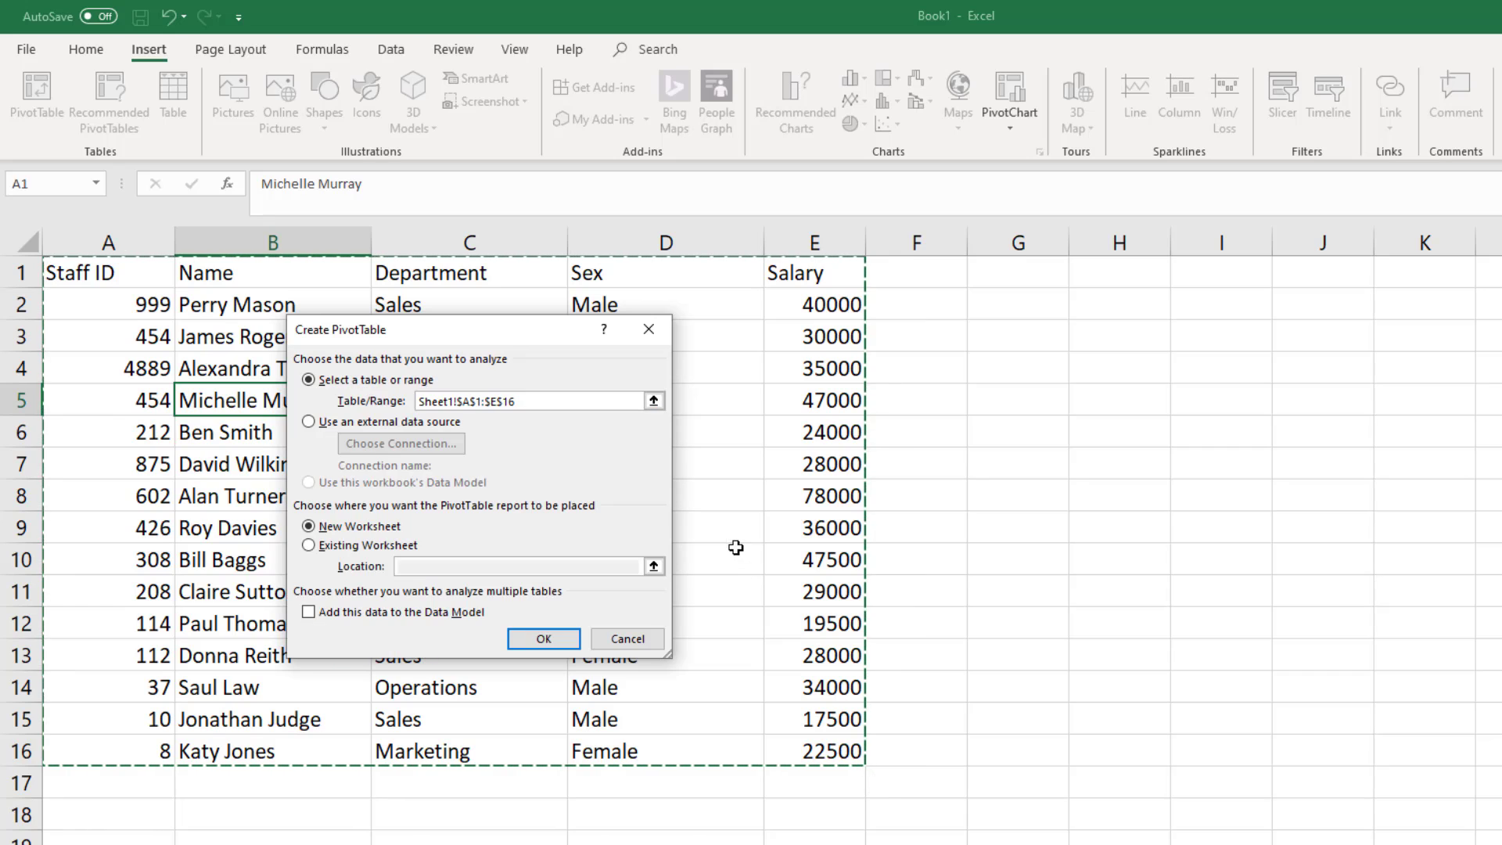
pyautogui.click(546, 640)
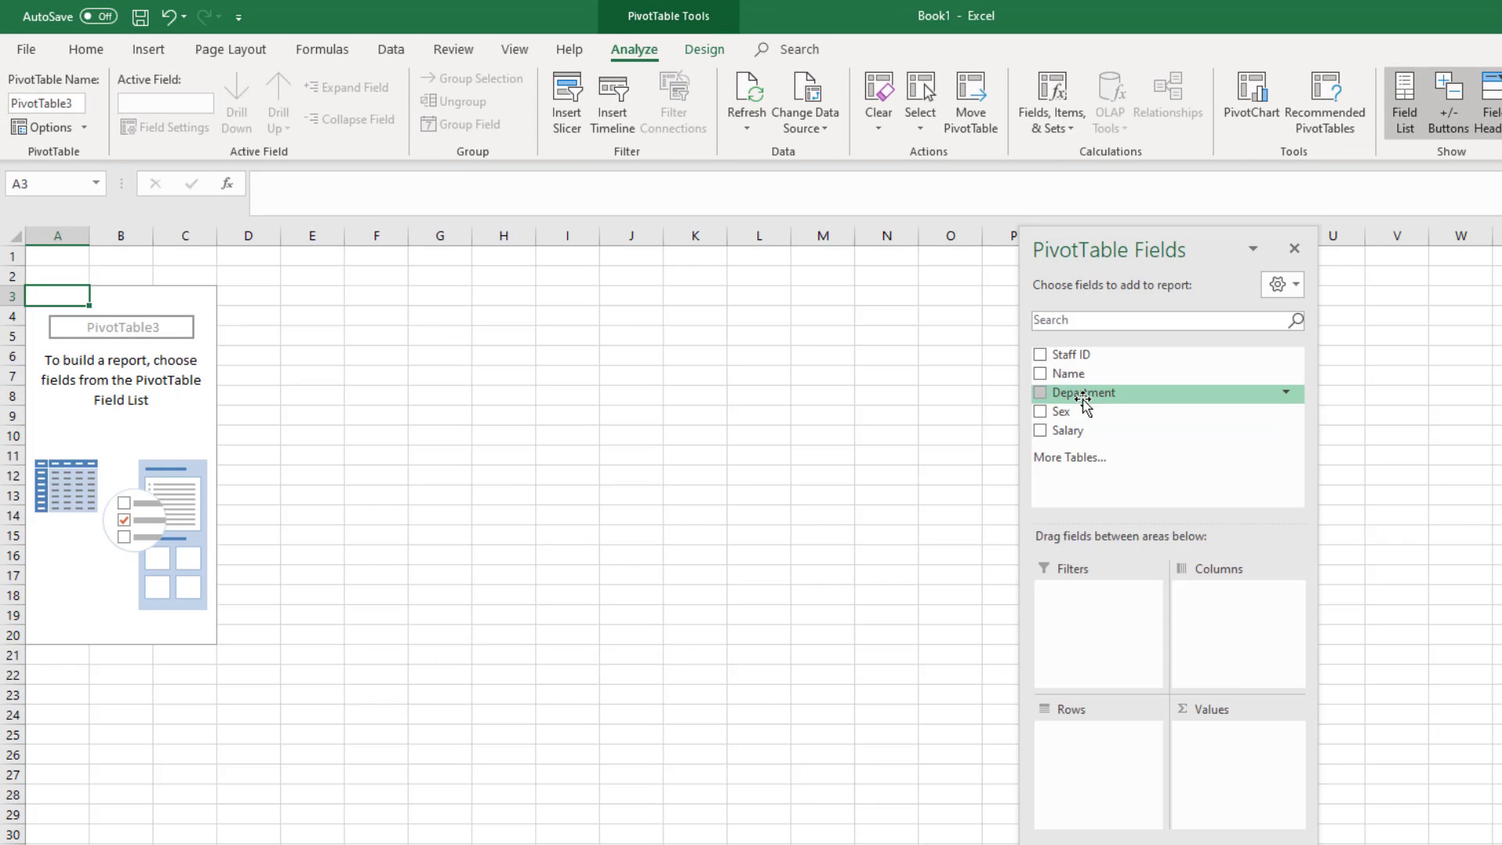
# - Add Department and Sex as row fields and sum Salary in the PivotTable's values
pyautogui.moveTo(1095, 399); pyautogui.dragTo(1134, 728)
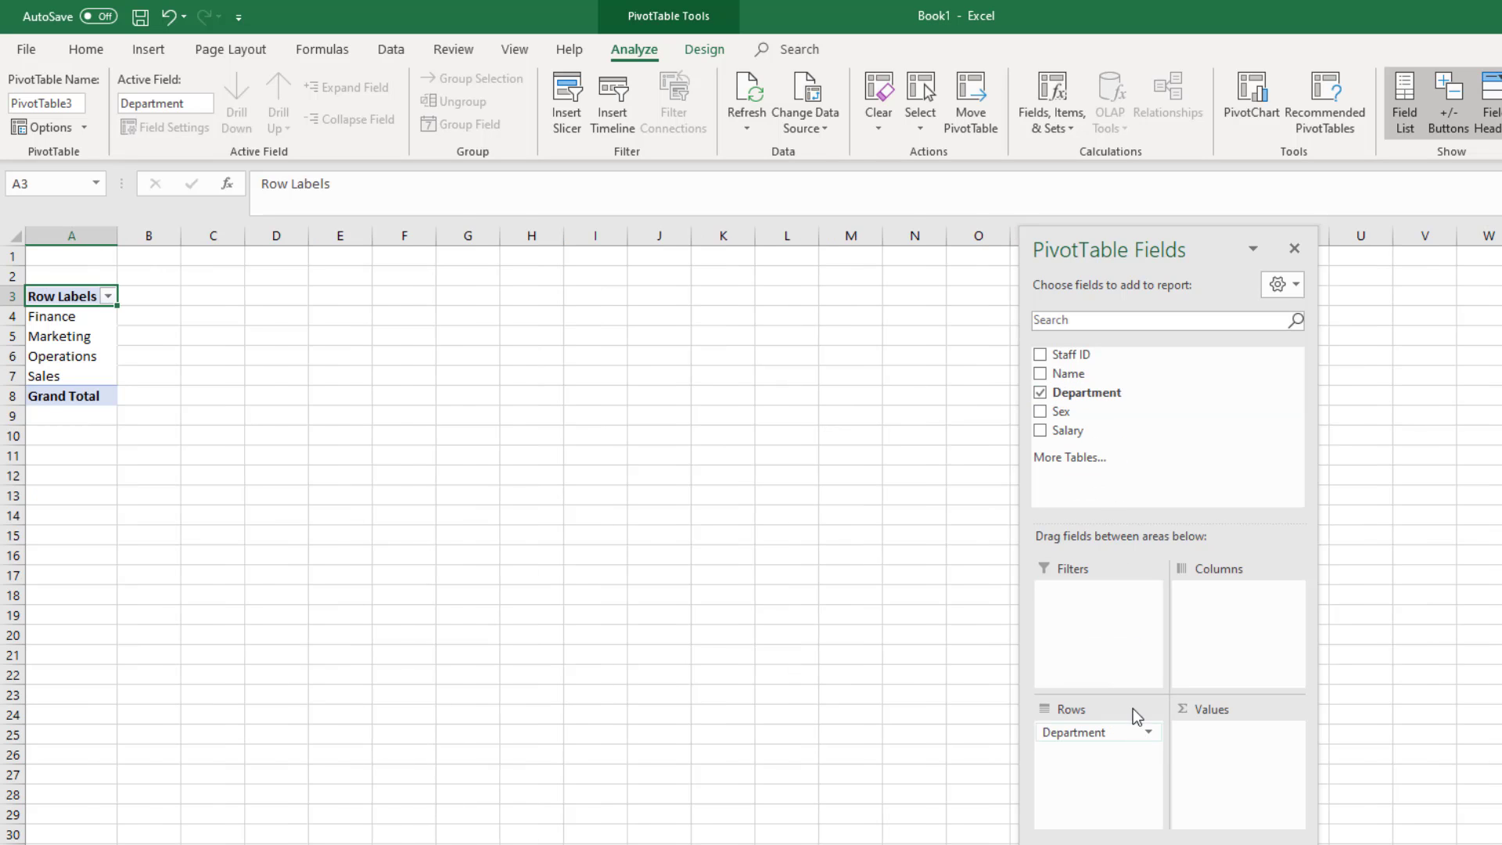
pyautogui.moveTo(1079, 412); pyautogui.dragTo(1127, 758)
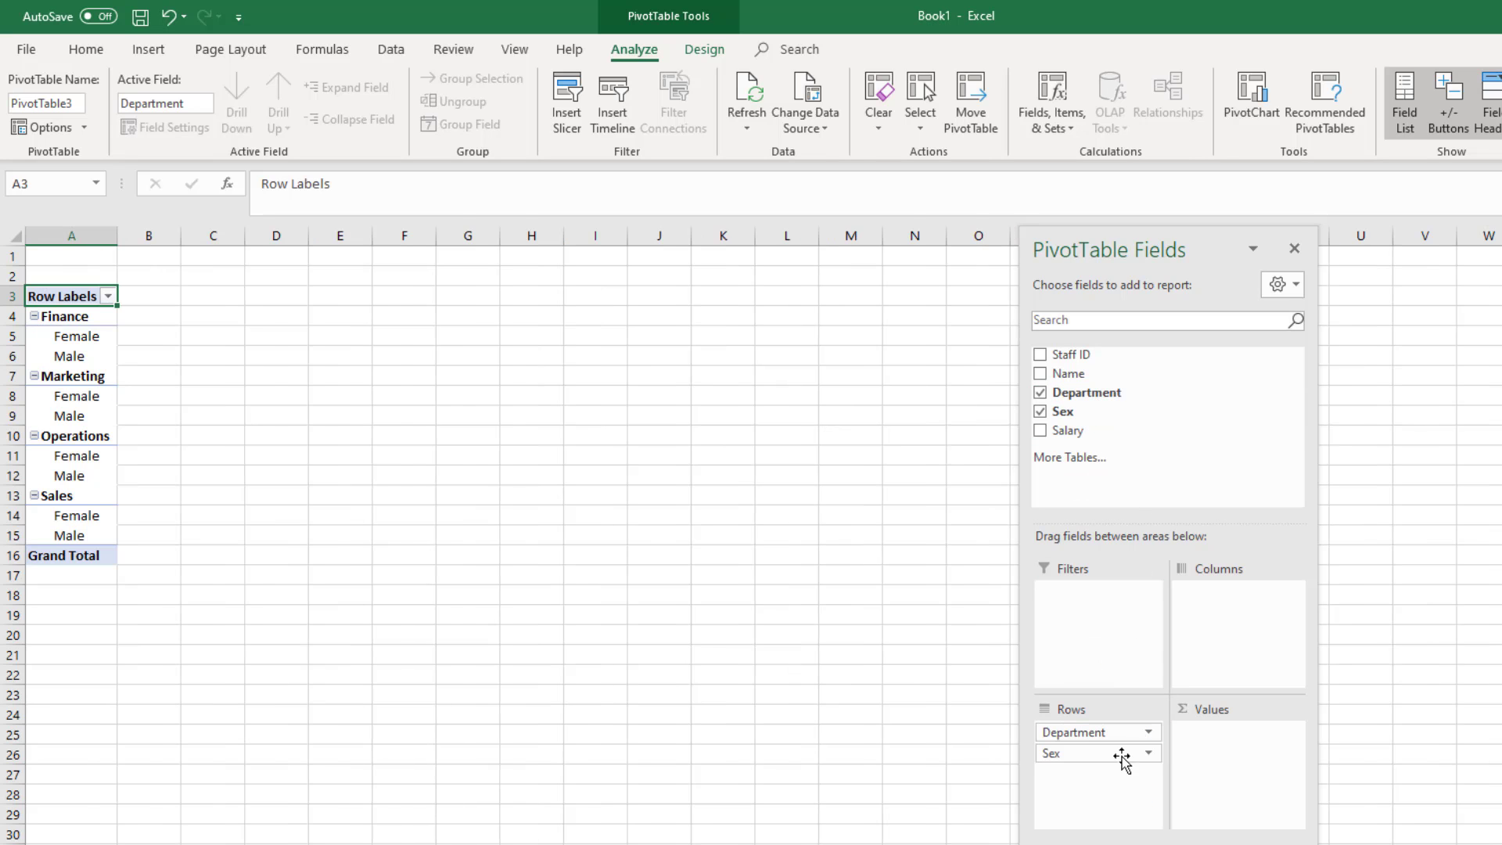
pyautogui.moveTo(1088, 431); pyautogui.dragTo(1258, 797)
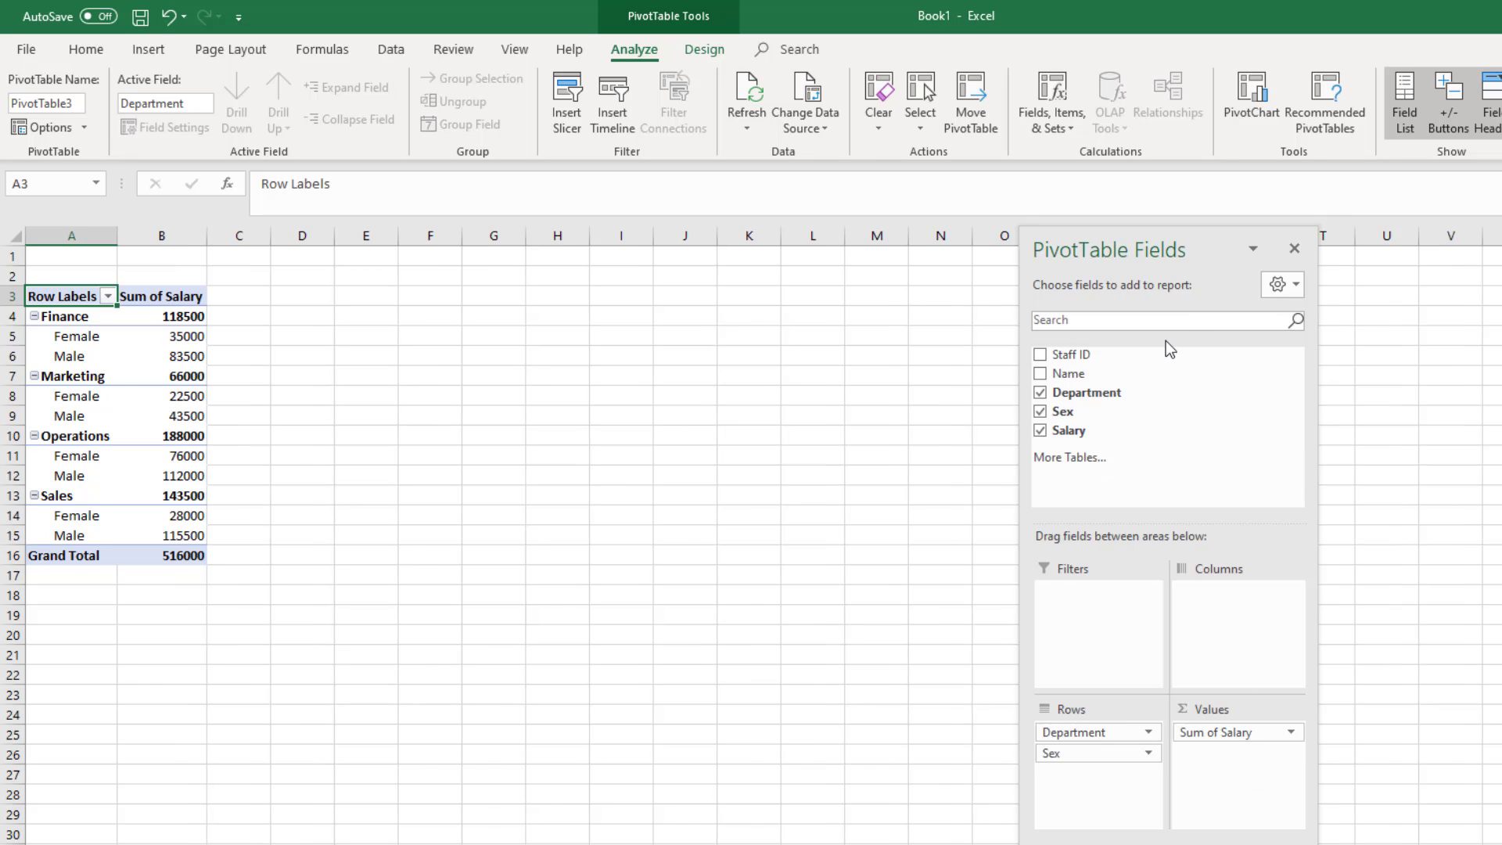
# - Reorder Sex above Department, add Name as the innermost row field, and move Sex to the report filters
pyautogui.moveTo(1096, 756); pyautogui.dragTo(1097, 731)
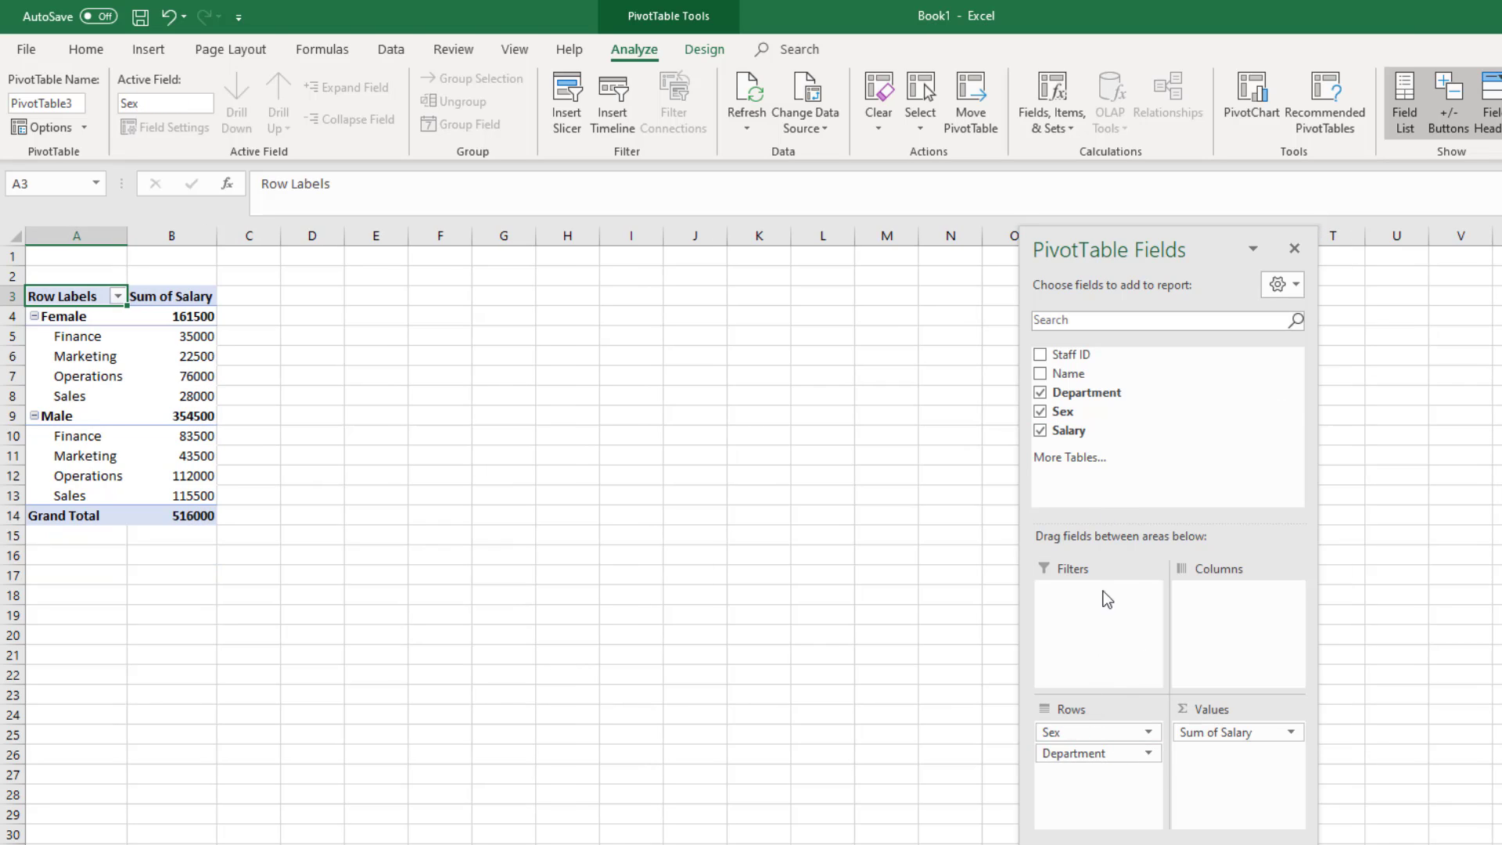
pyautogui.moveTo(1069, 373); pyautogui.dragTo(1096, 789)
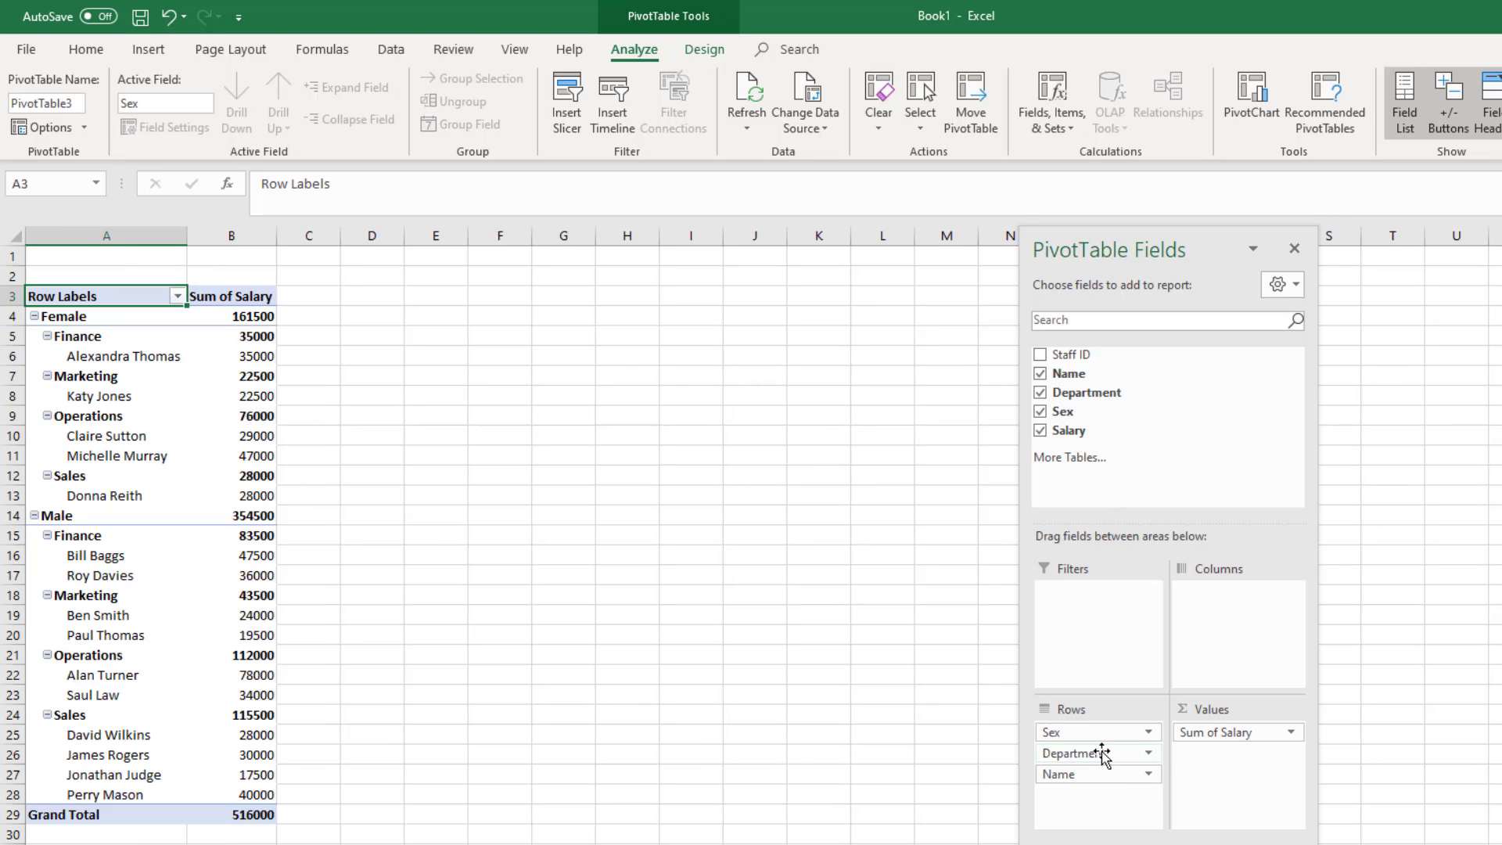
pyautogui.moveTo(1096, 732); pyautogui.dragTo(1099, 622)
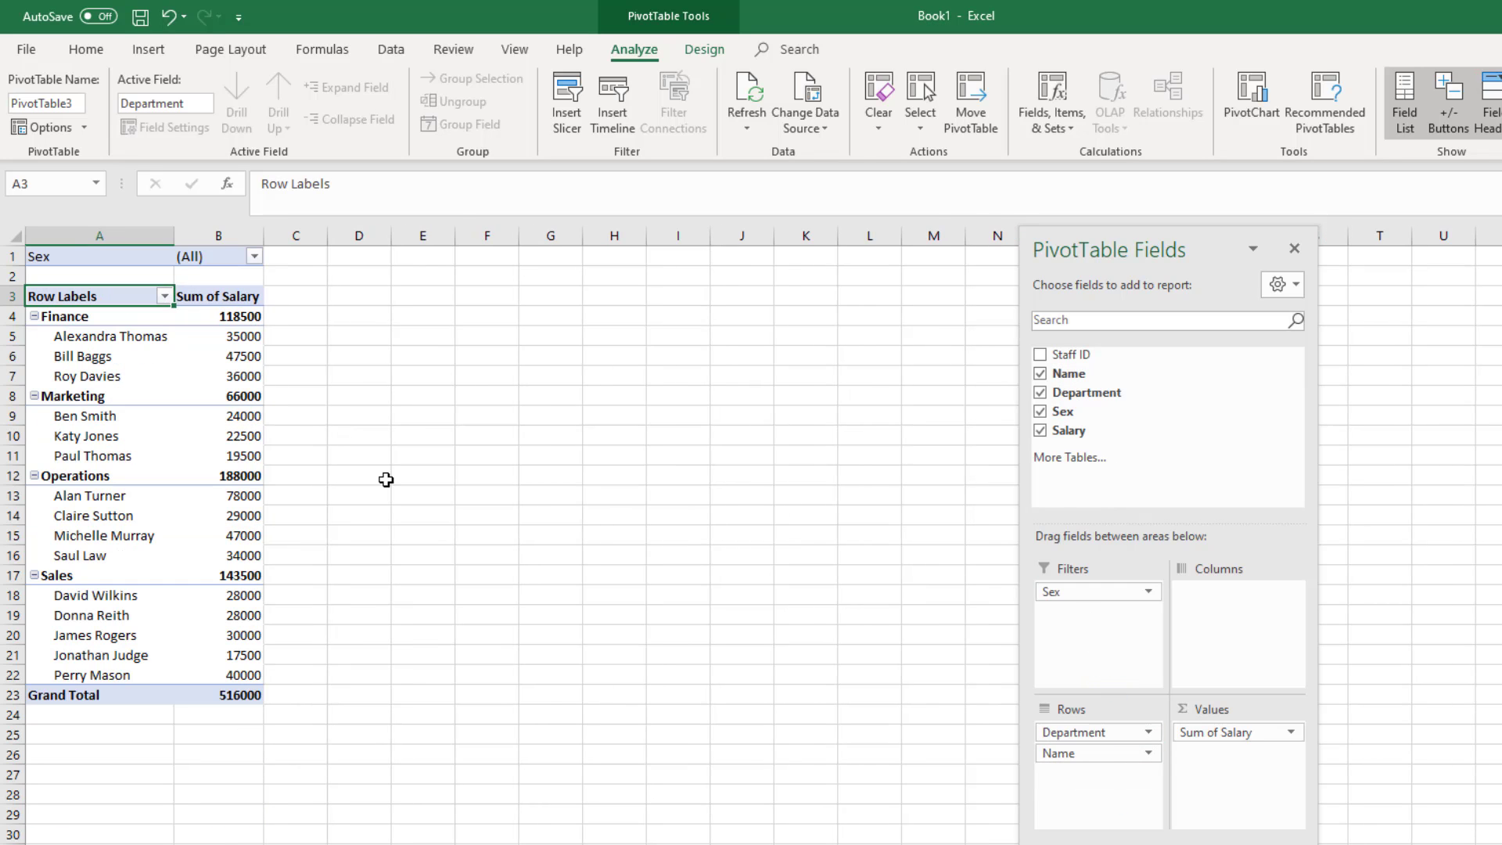
# - Filter the PivotTable report by Sex to include only Female
pyautogui.click(254, 258)
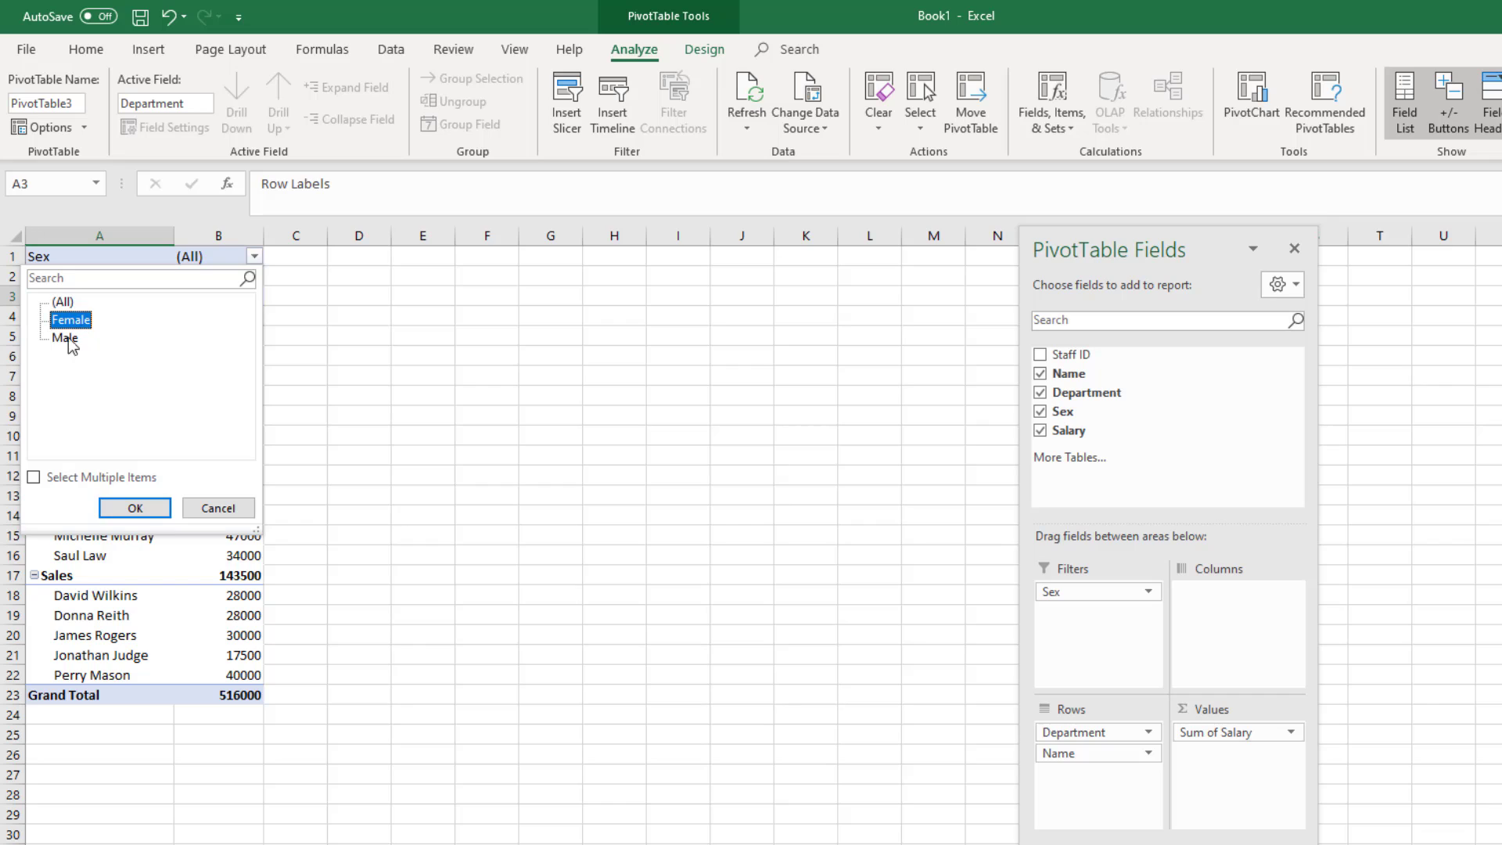
pyautogui.click(71, 319)
pyautogui.click(154, 510)
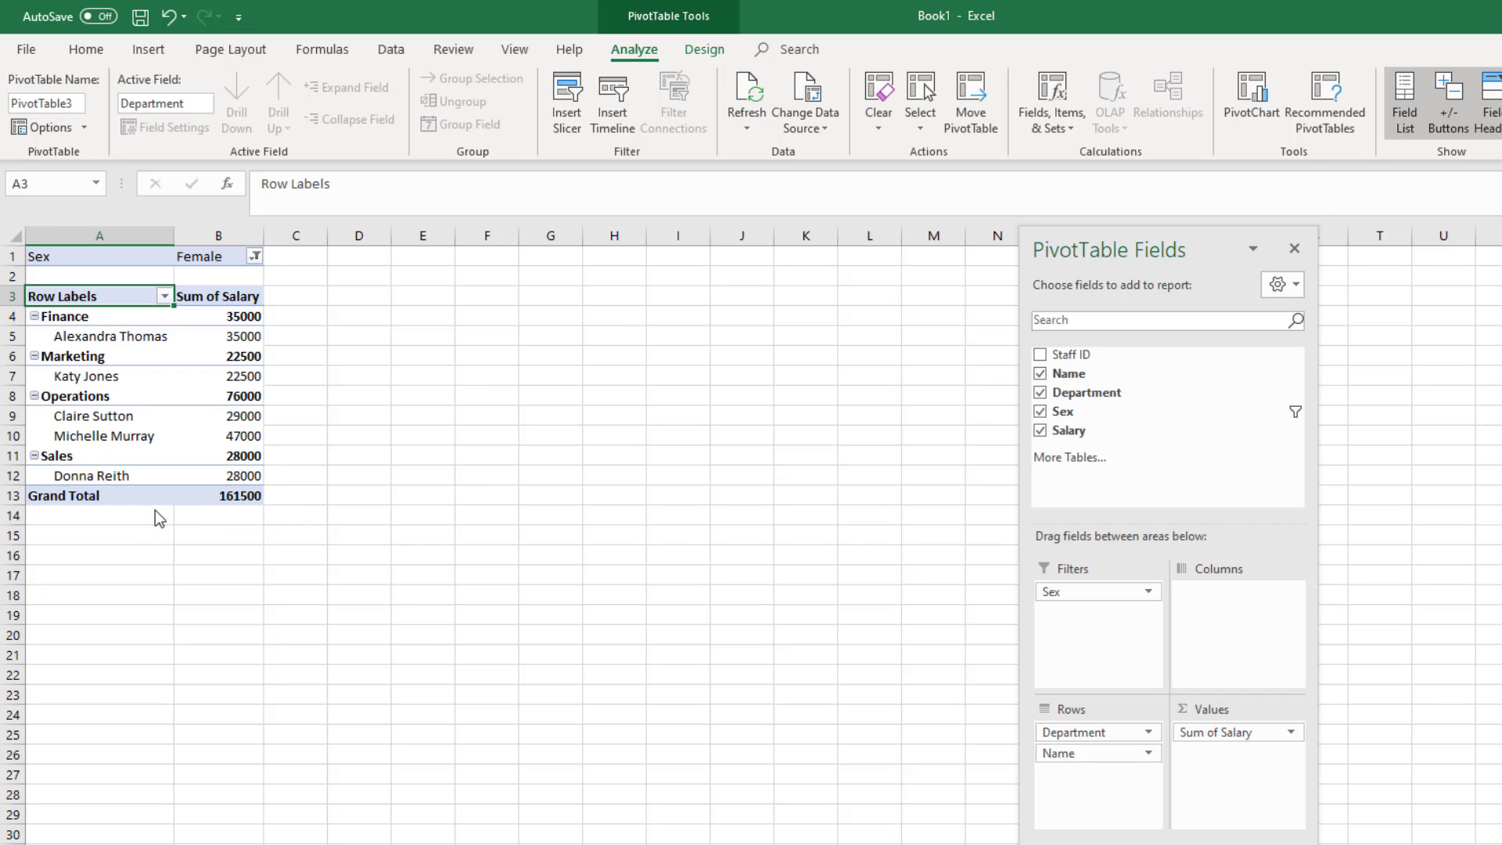
pyautogui.click(239, 374)
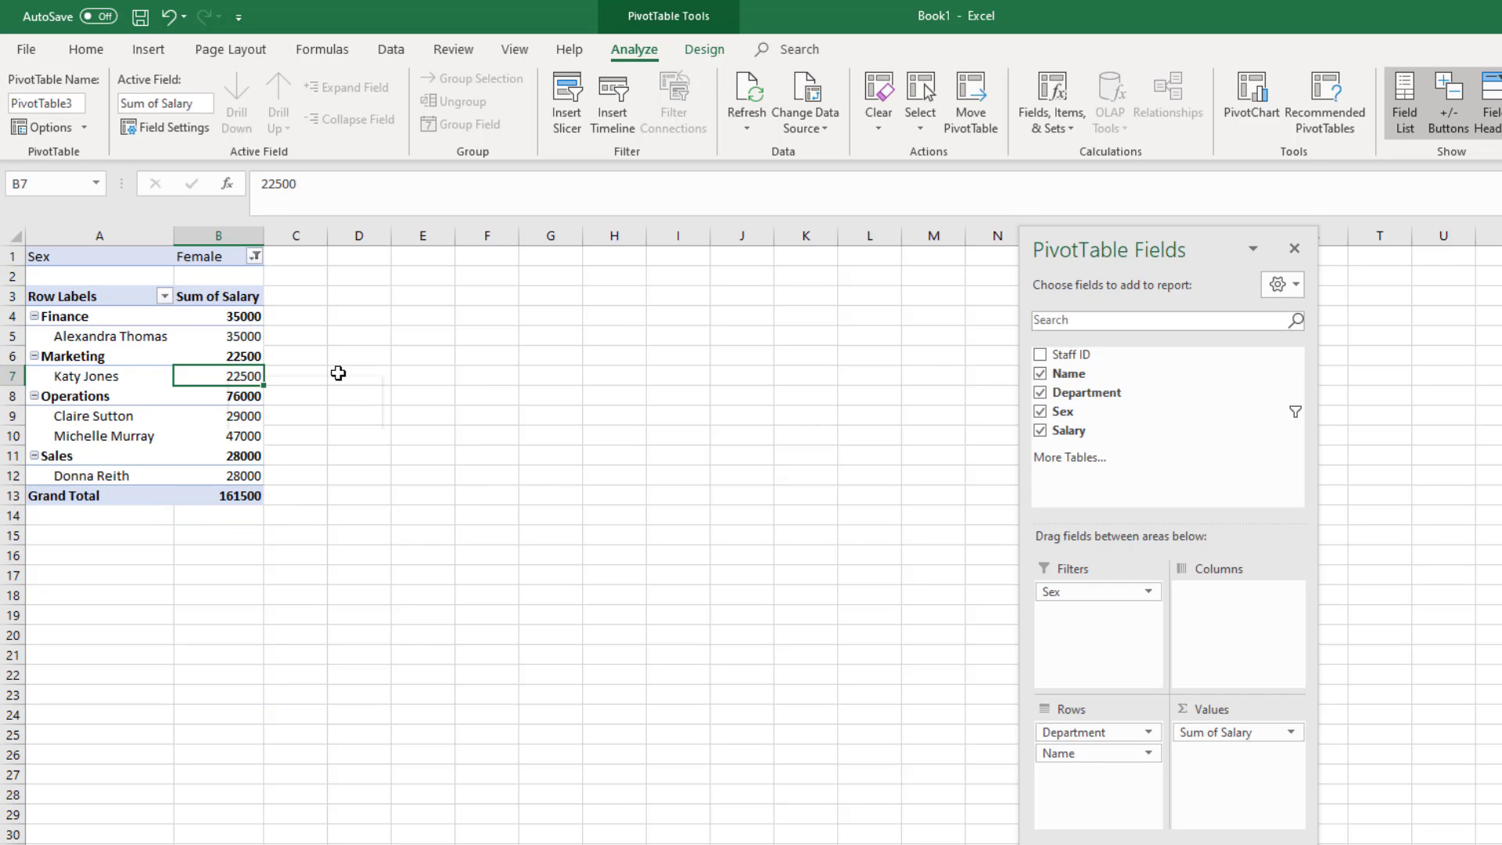
# - Hide the PivotTable field list, select a cell outside the PivotTable, and return to cell B6 inside it
pyautogui.click(1295, 251)
pyautogui.click(223, 345)
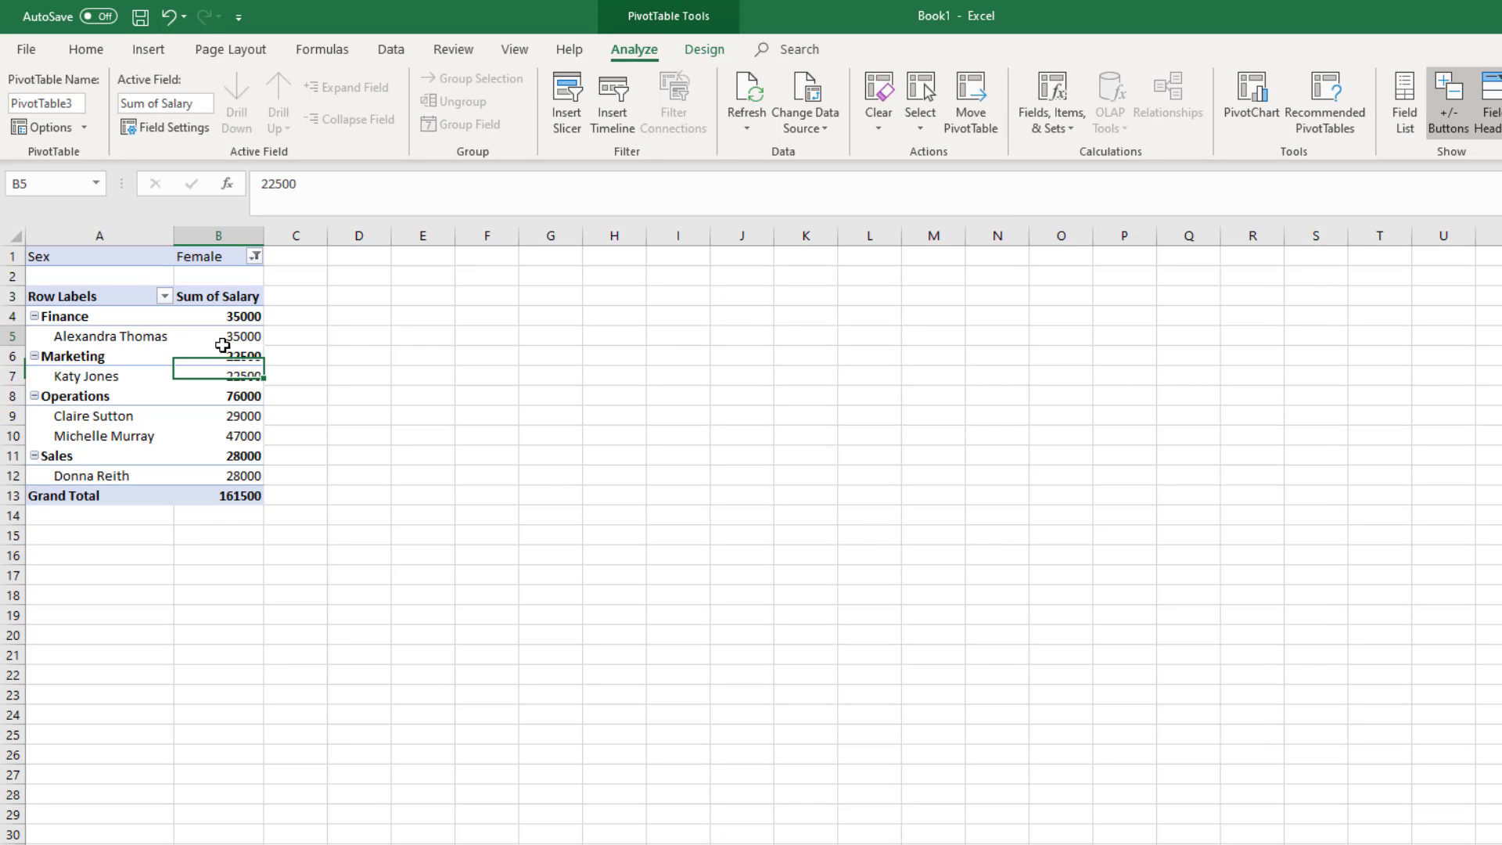
pyautogui.click(542, 471)
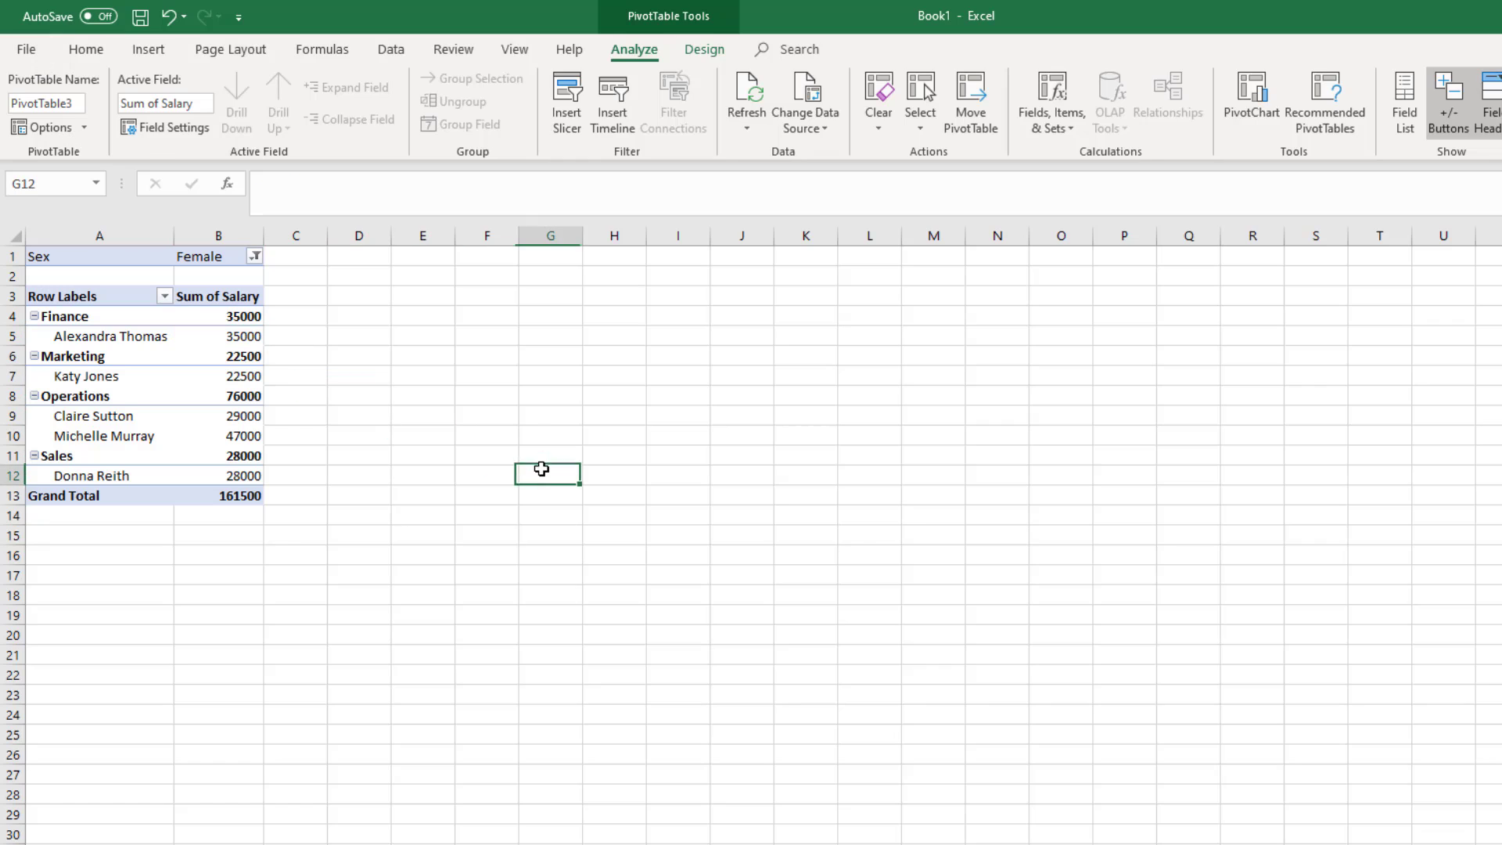
pyautogui.click(259, 353)
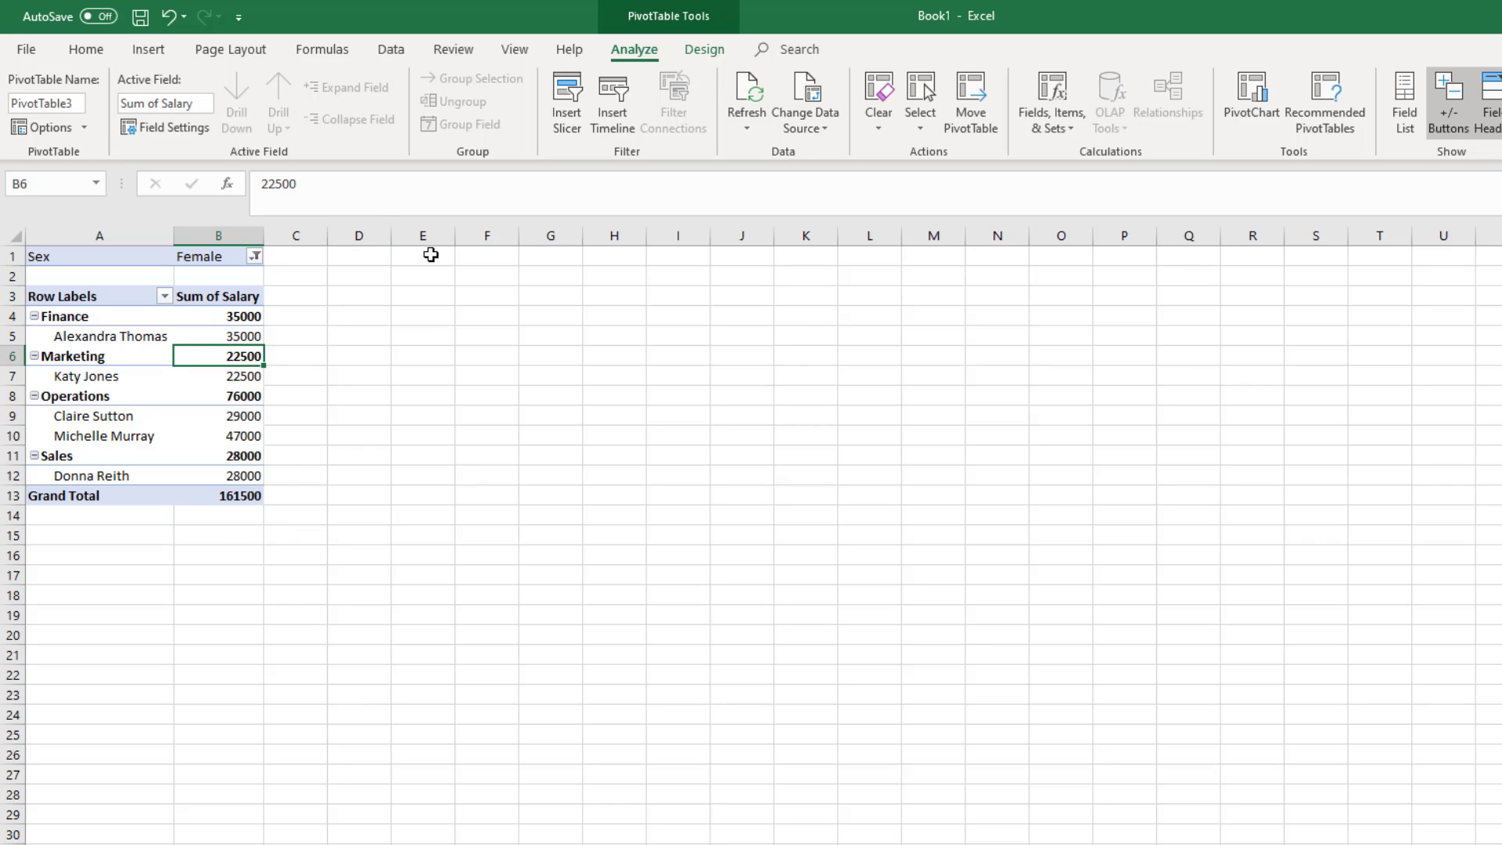
# - Show the PivotTable field list again
pyautogui.click(86, 49)
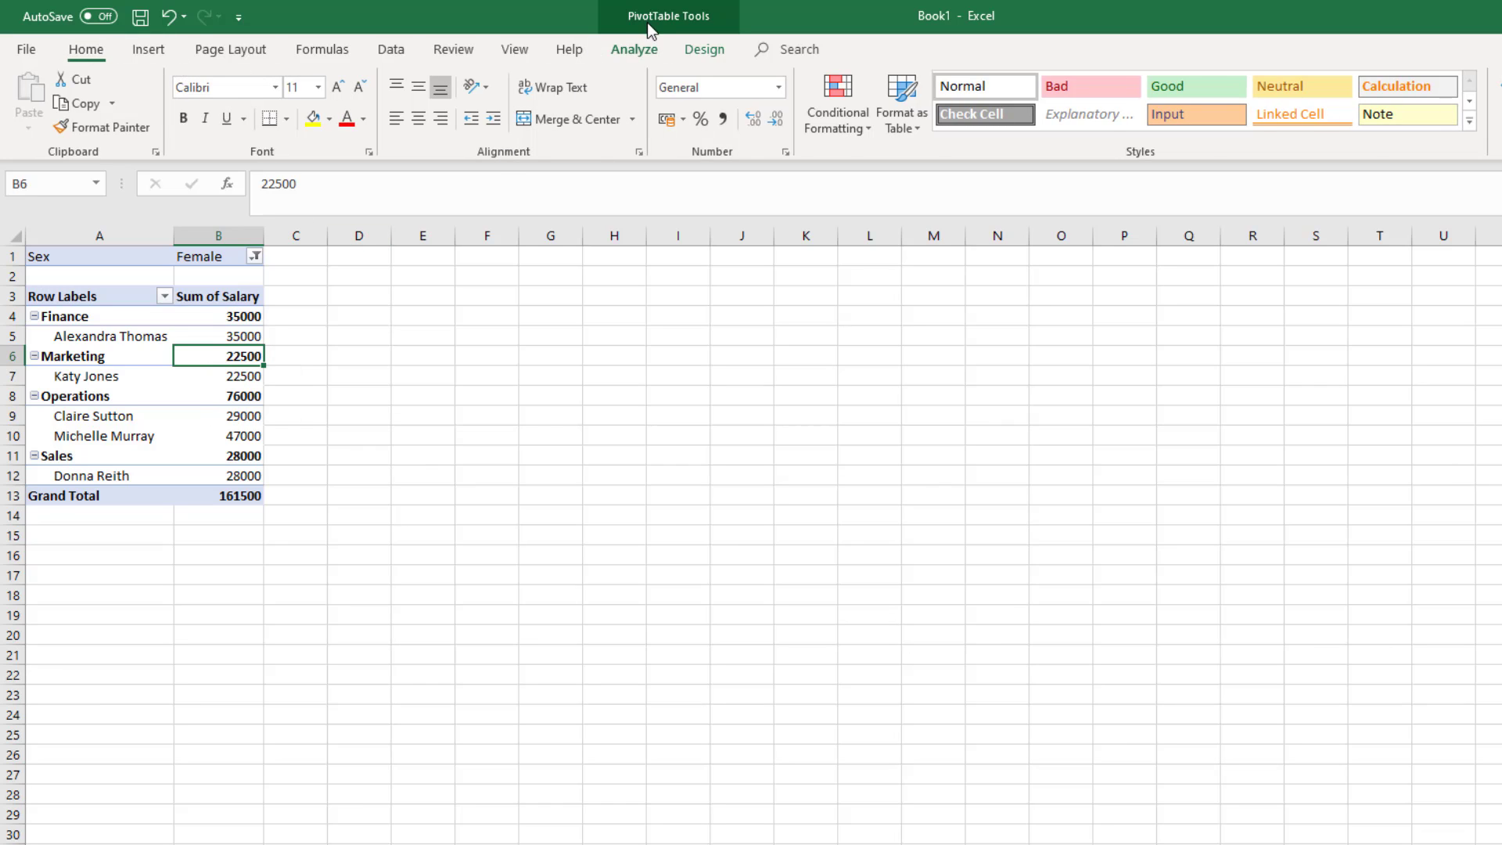
pyautogui.click(638, 49)
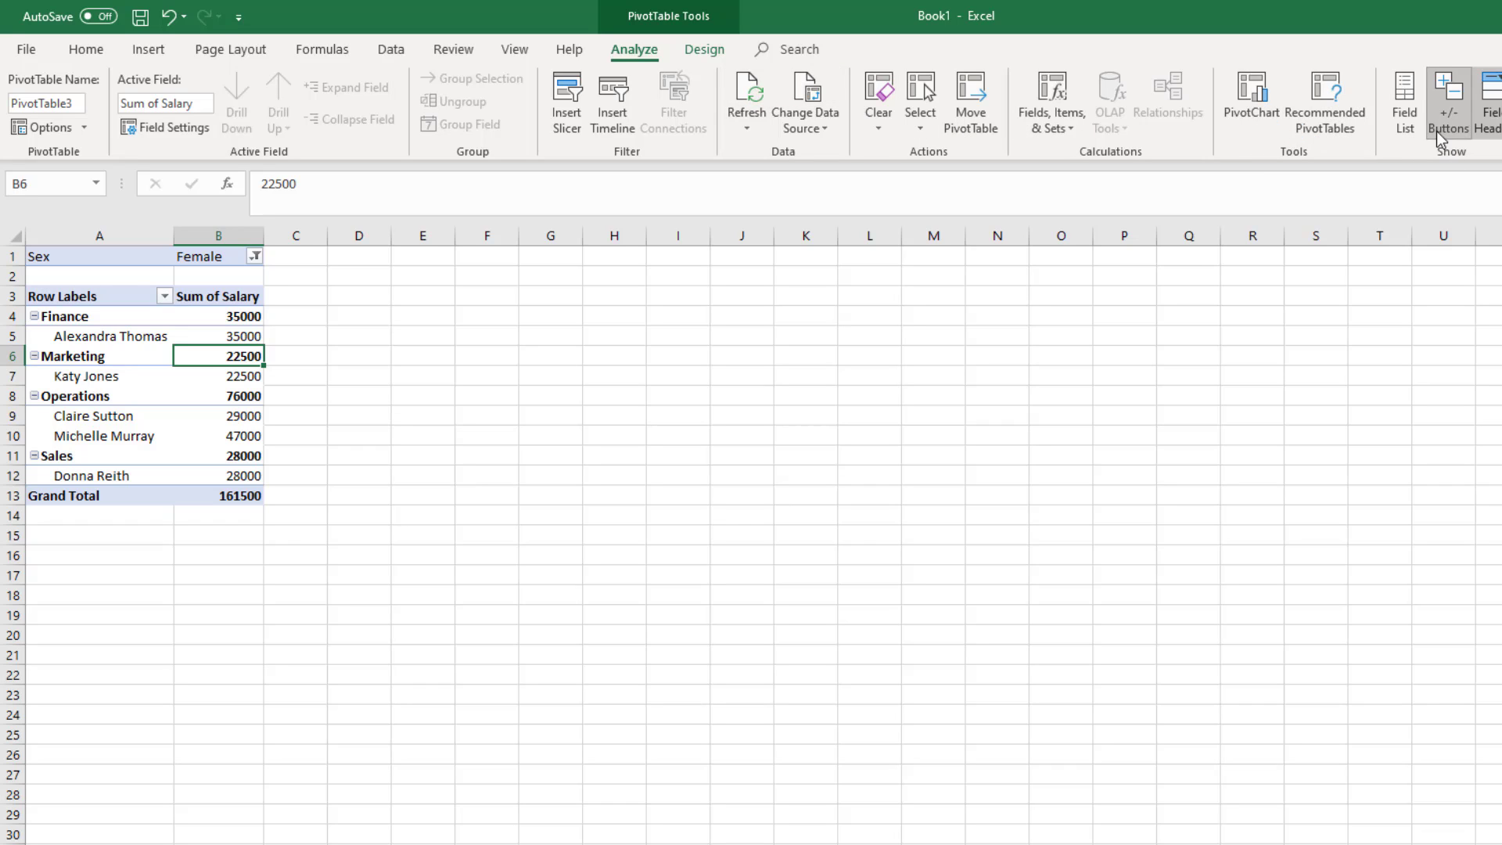
pyautogui.click(1406, 95)
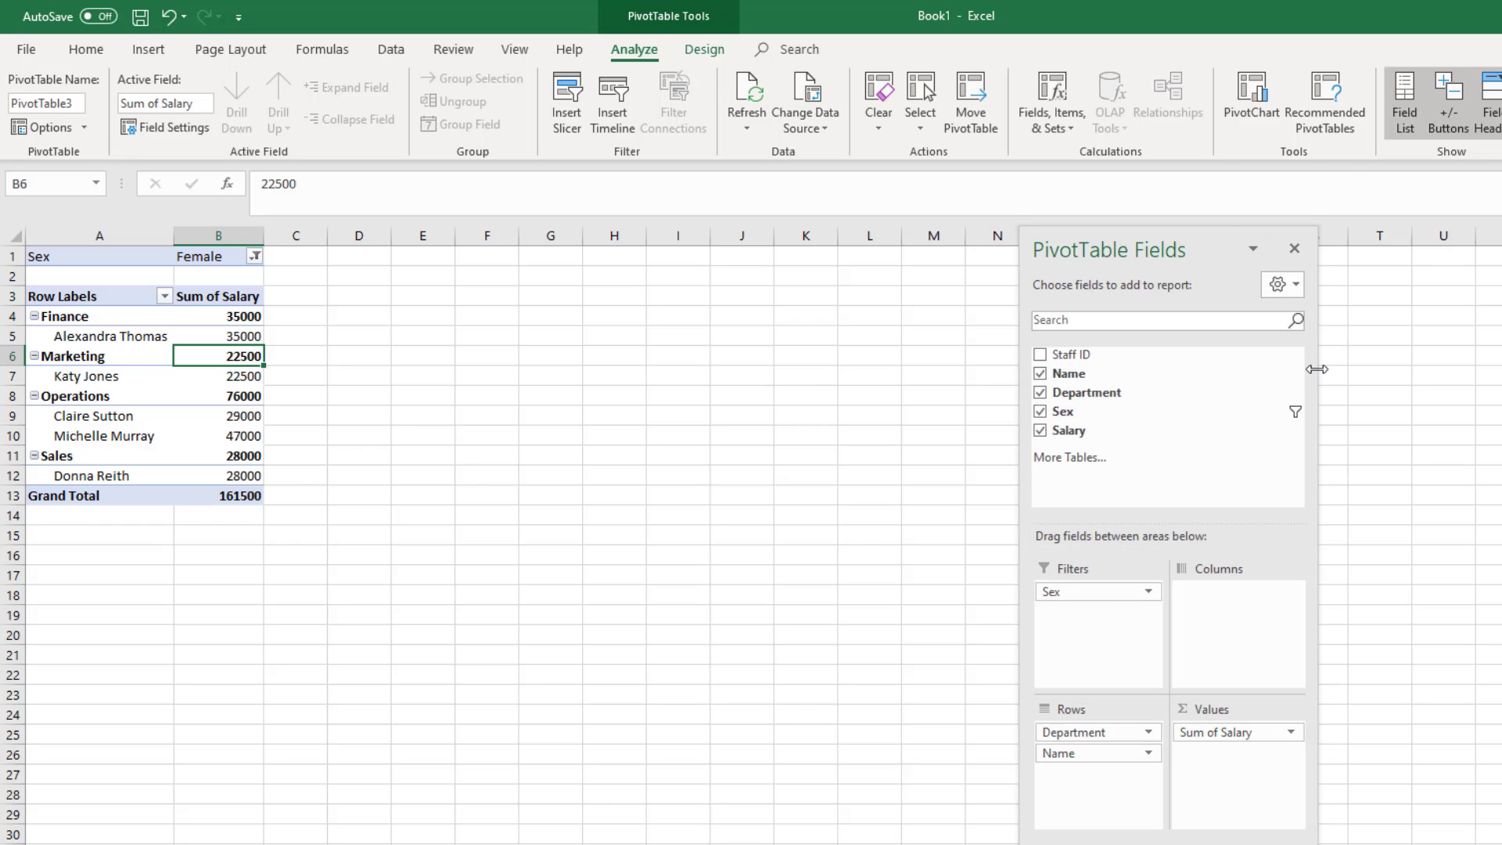